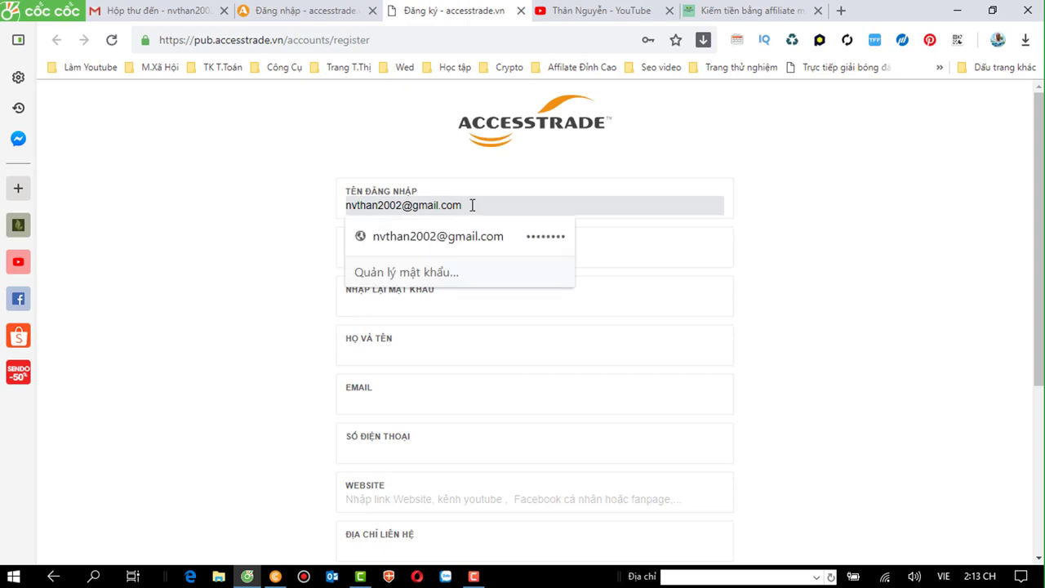
Step: Replace the prefilled e-mail in the registration form's login name field with the chosen username
{"action": "key", "text": "BackSpace"}
{"action": "key", "text": "BackSpace"}
{"action": "key", "text": "BackSpace"}
{"action": "key", "text": "BackSpace"}
{"action": "key", "text": "BackSpace"}
{"action": "key", "text": "BackSpace"}
{"action": "key", "text": "BackSpace"}
{"action": "key", "text": "BackSpace"}
{"action": "key", "text": "BackSpace"}
{"action": "key", "text": "BackSpace"}
{"action": "key", "text": "BackSpace"}
{"action": "key", "text": "BackSpace"}
{"action": "key", "text": "BackSpace"}
{"action": "key", "text": "BackSpace"}
{"action": "key", "text": "BackSpace"}
{"action": "key", "text": "BackSpace"}
{"action": "key", "text": "BackSpace"}
{"action": "key", "text": "BackSpace"}
{"action": "key", "text": "BackSpace"}
{"action": "key", "text": "BackSpace"}
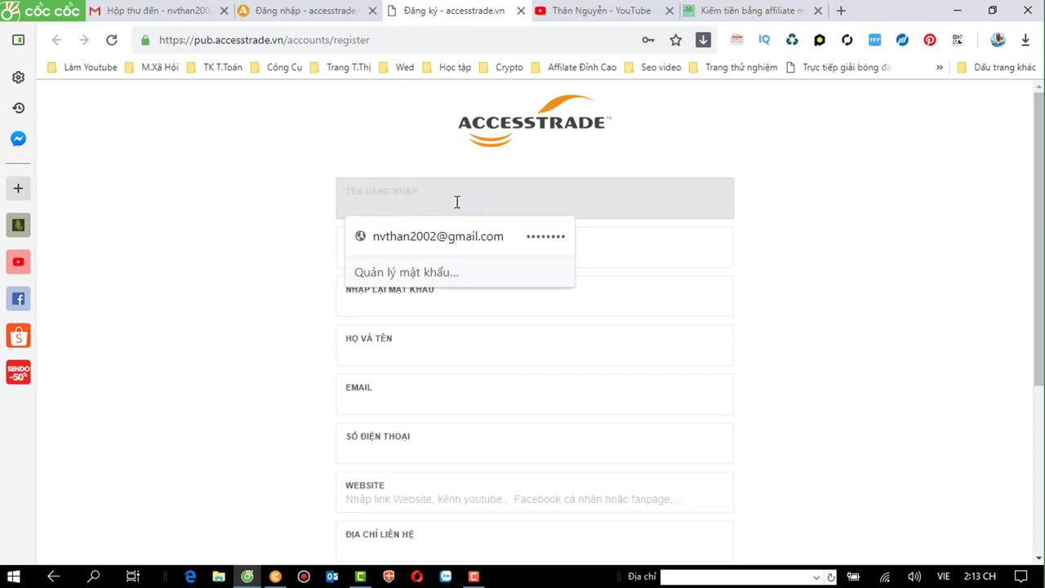
{"action": "type", "text": "than"}
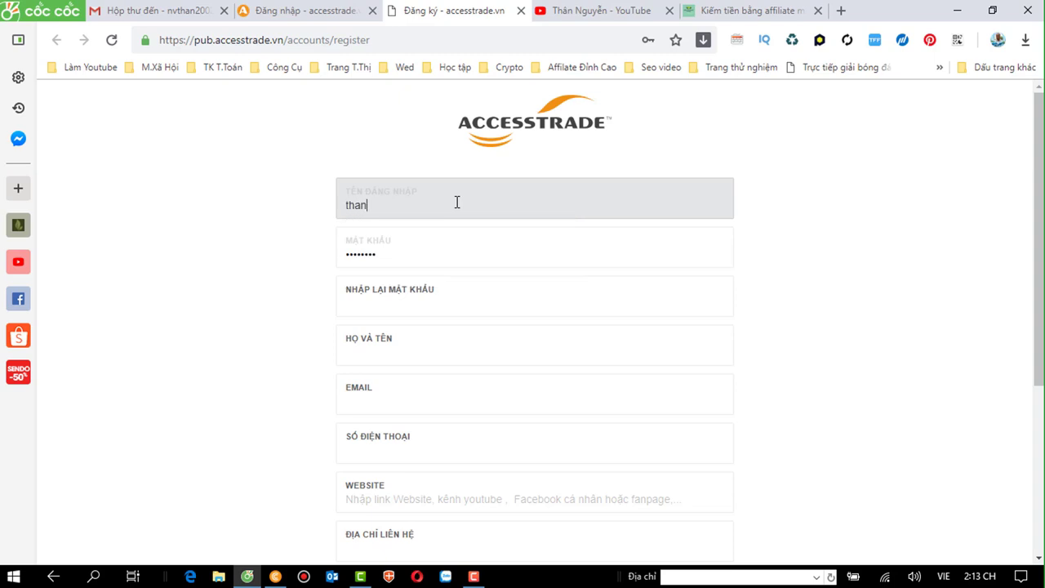
{"action": "type", "text": "nguyen18"}
Step: Keep the prefilled account password and enter the same password in the password confirmation field
{"action": "left_click", "coordinate": [439, 250]}
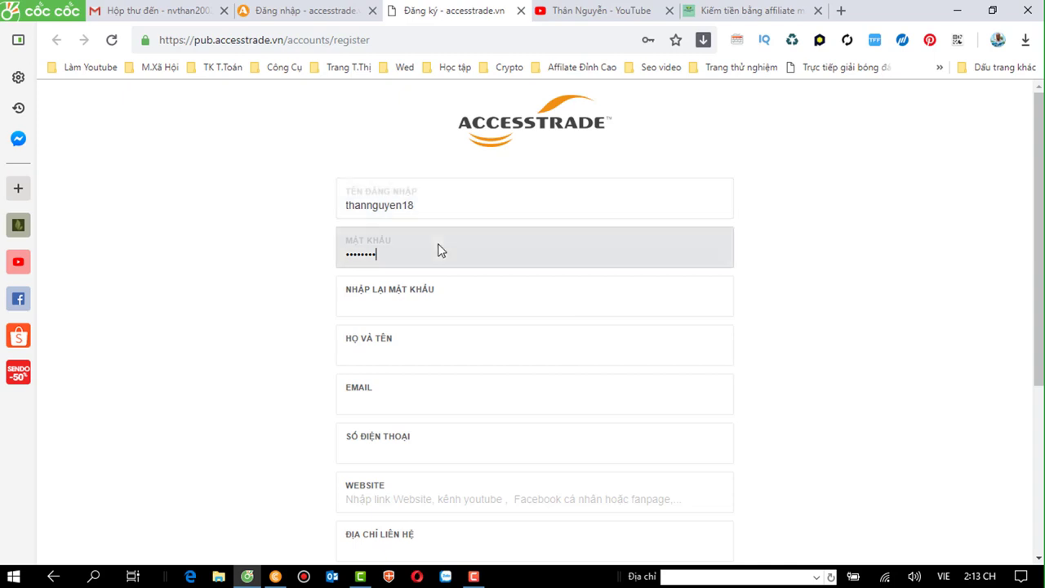
{"action": "left_click", "coordinate": [446, 302]}
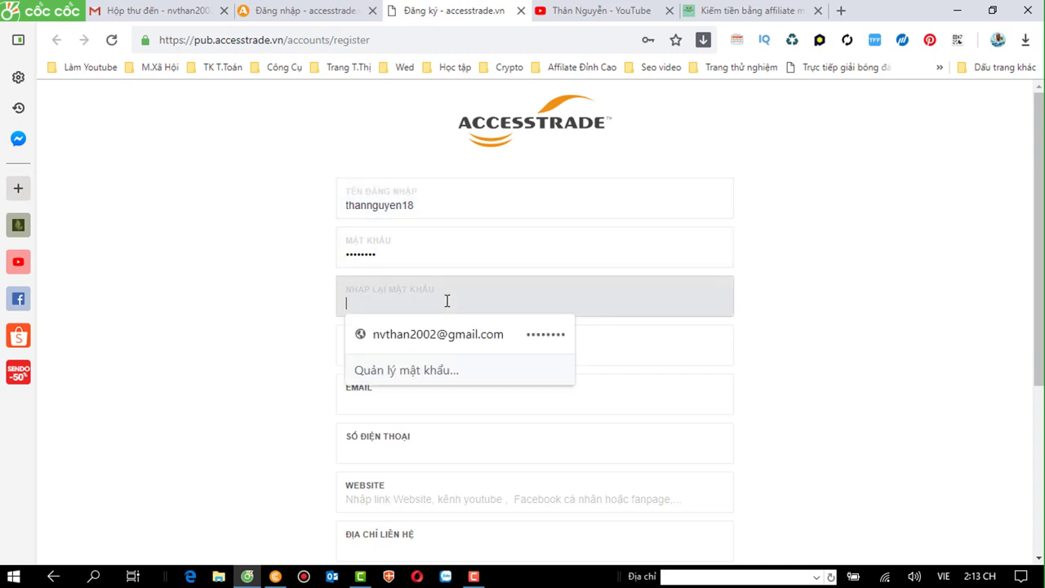
{"action": "type", "text": "•••••"}
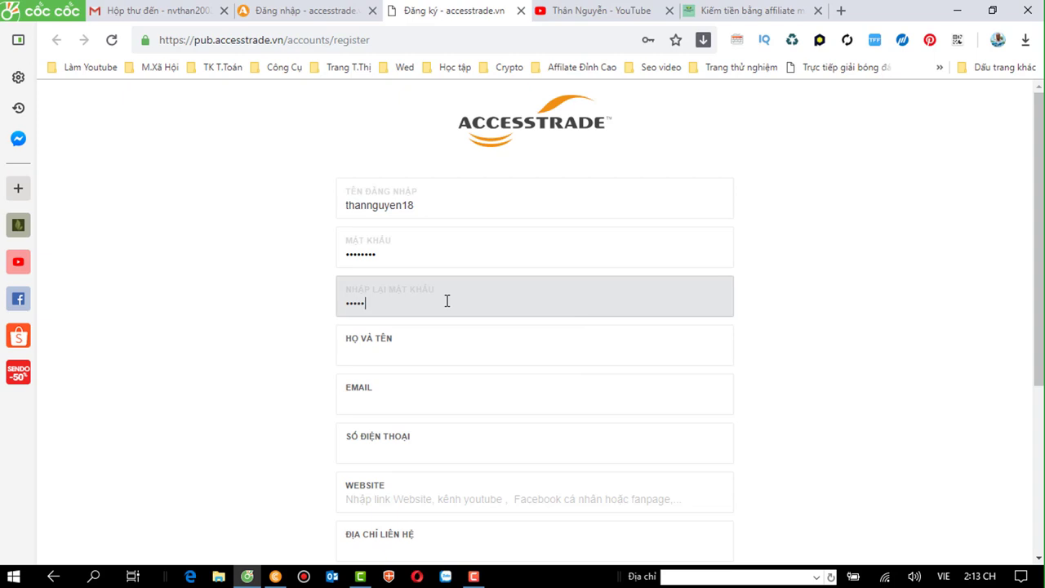
{"action": "type", "text": "••"}
Step: Autofill the full name, e-mail, phone number and contact address with the saved contact details
{"action": "left_click", "coordinate": [377, 357]}
{"action": "left_click", "coordinate": [387, 384]}
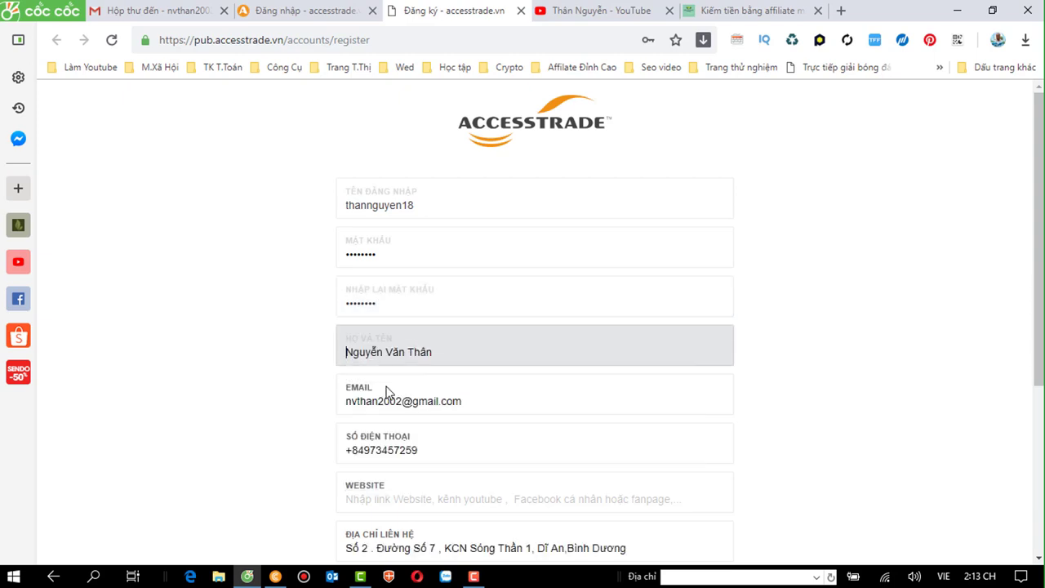
{"action": "scroll", "coordinate": [634, 330], "scroll_direction": "down", "scroll_amount": 1}
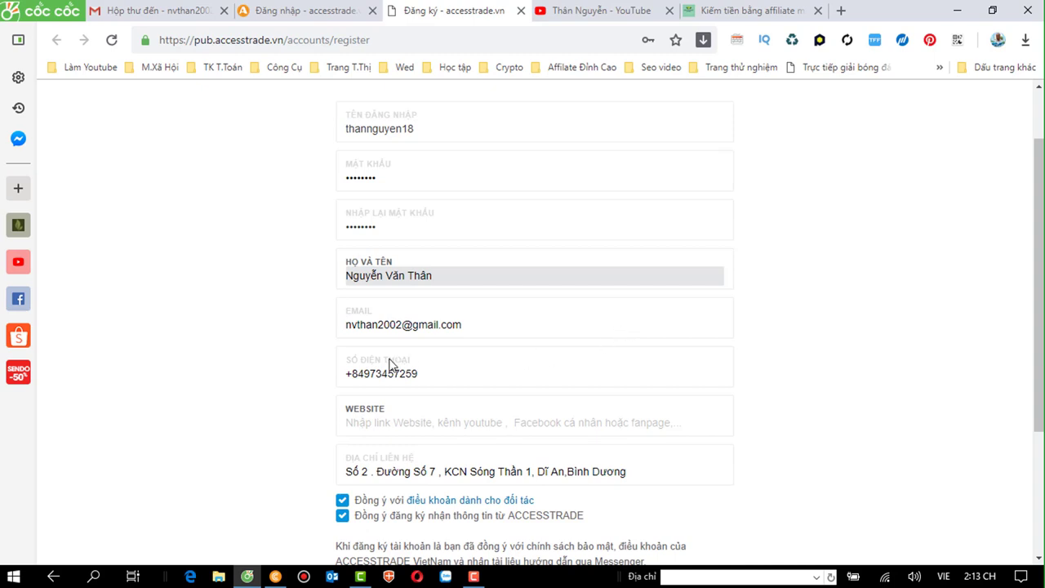
Step: Copy the web address of the affiliate blog that is open in another browser tab
{"action": "left_click", "coordinate": [430, 424]}
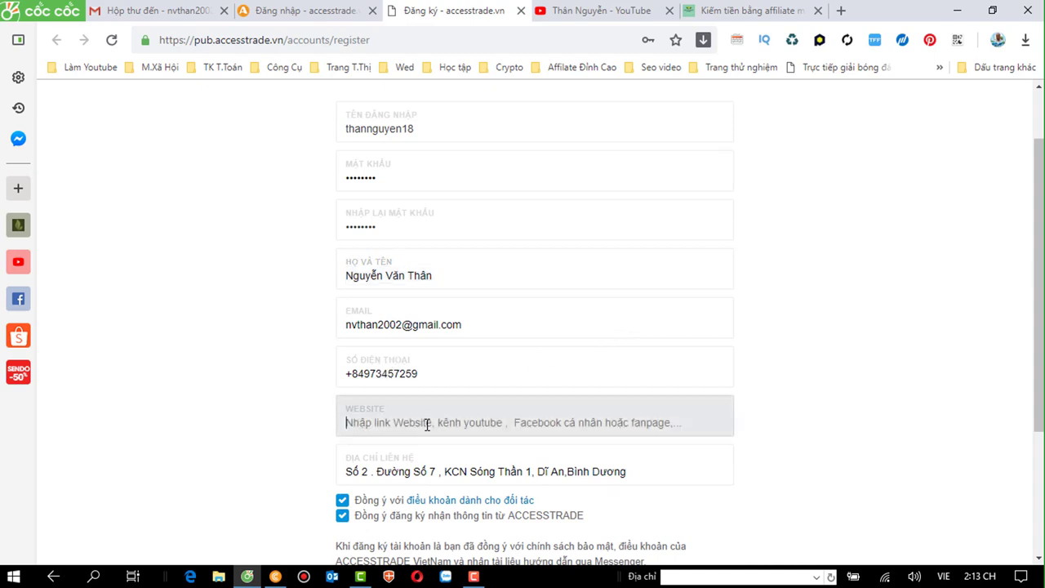
{"action": "left_click", "coordinate": [626, 392]}
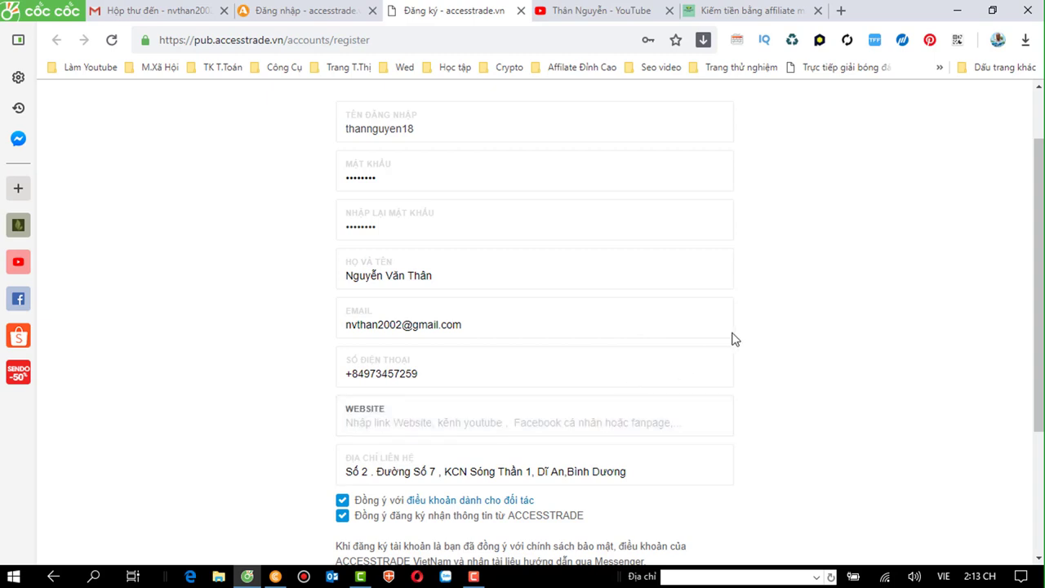
{"action": "scroll", "coordinate": [718, 343], "scroll_direction": "down", "scroll_amount": 3}
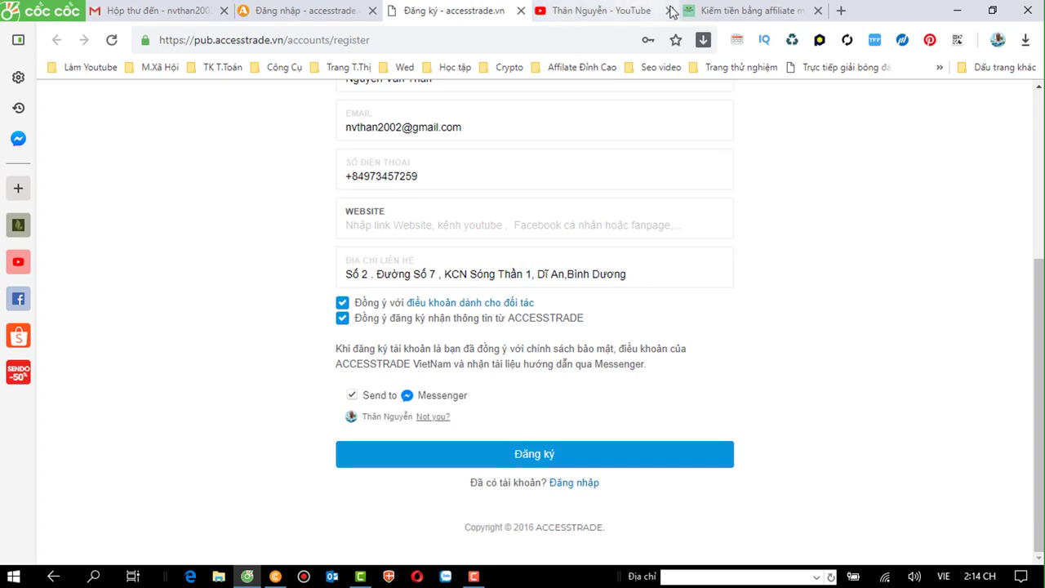
{"action": "left_click", "coordinate": [724, 11]}
{"action": "left_click", "coordinate": [257, 40]}
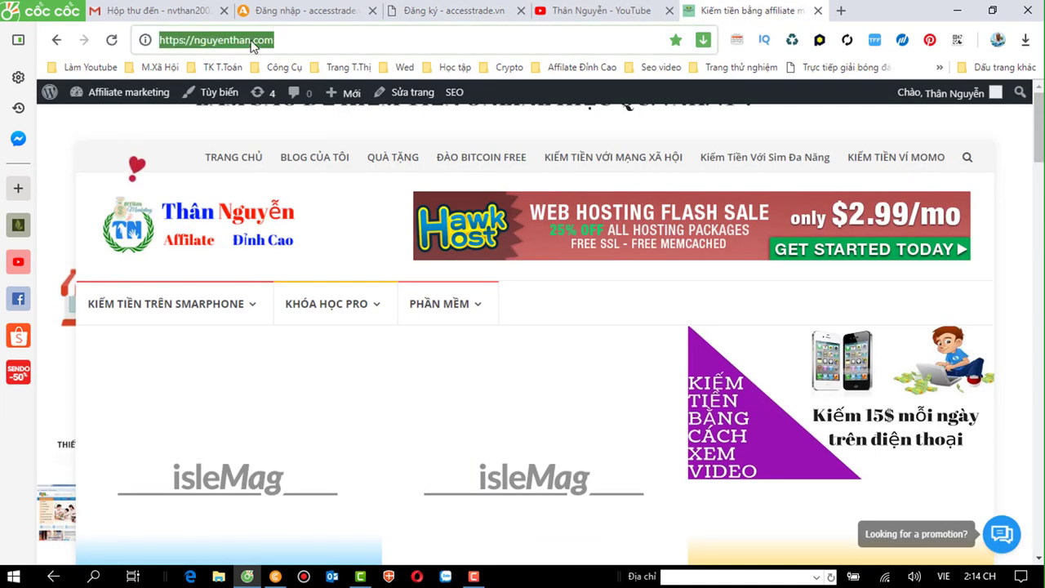
{"action": "right_click", "coordinate": [249, 40]}
{"action": "left_click", "coordinate": [288, 125]}
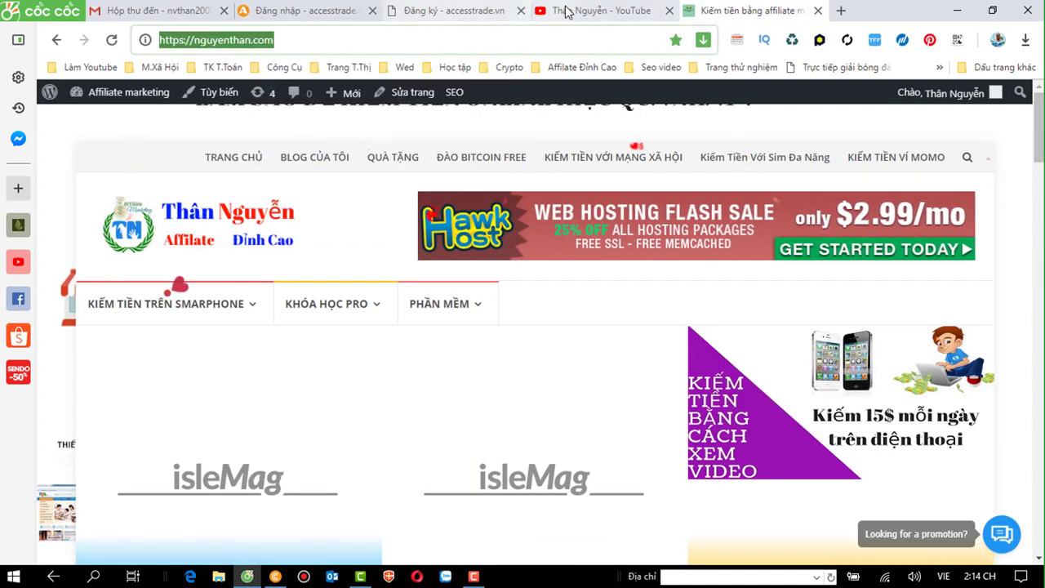
Step: Return to the registration form and paste the copied blog address as the website
{"action": "left_click", "coordinate": [455, 15]}
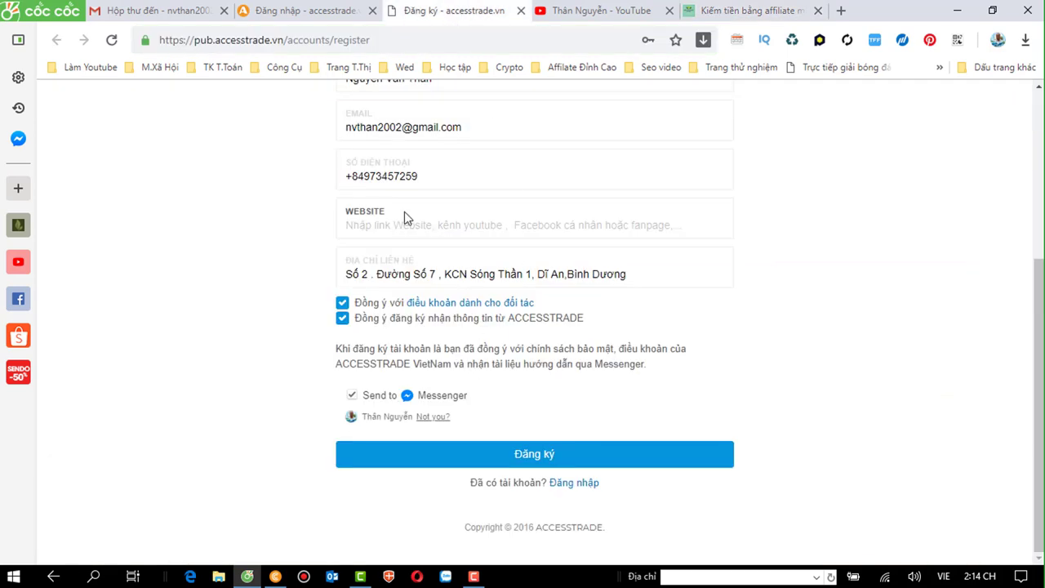
{"action": "left_click", "coordinate": [382, 222]}
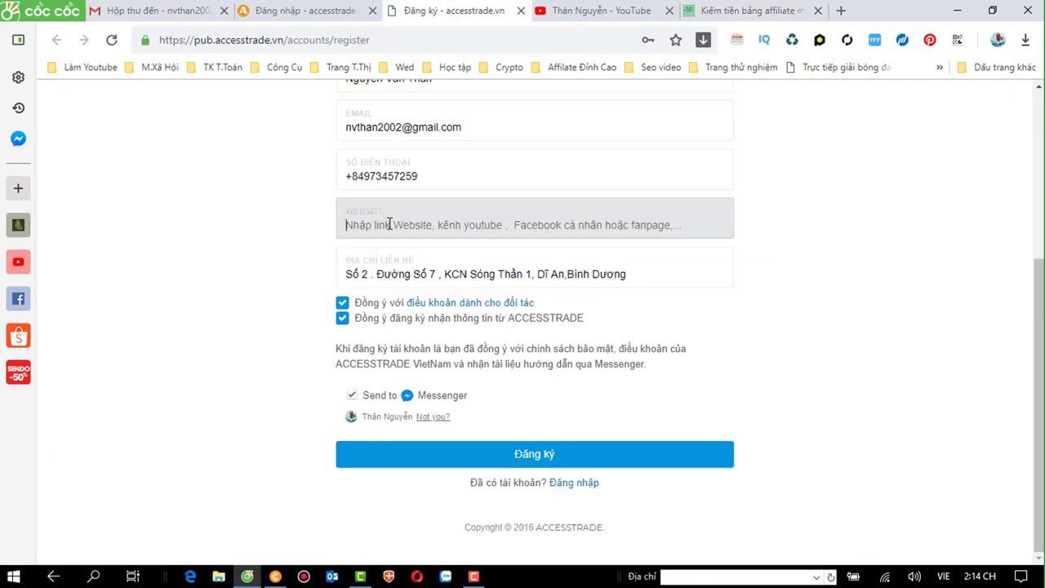
{"action": "right_click", "coordinate": [381, 223]}
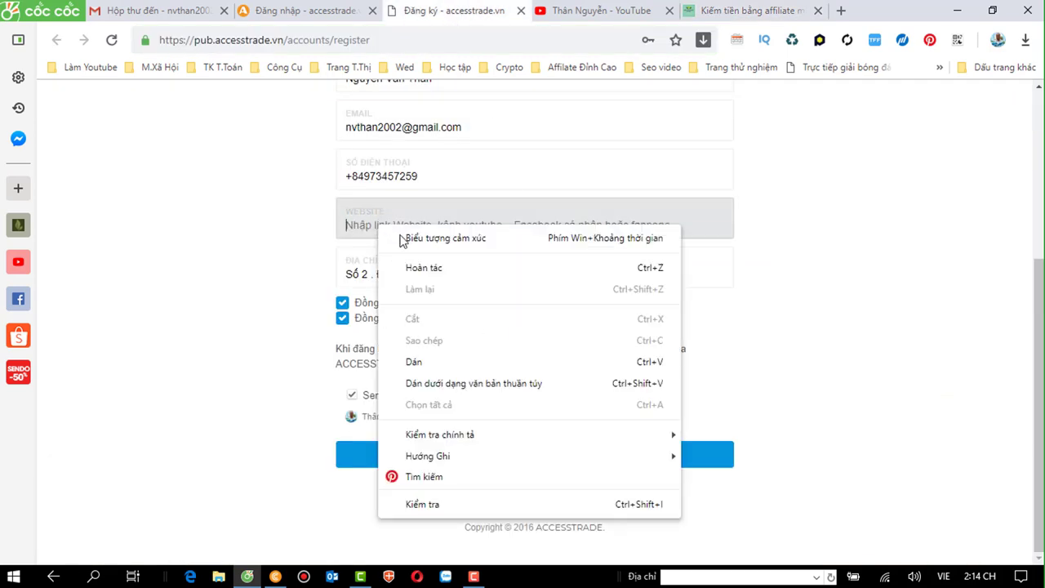
{"action": "left_click", "coordinate": [417, 364]}
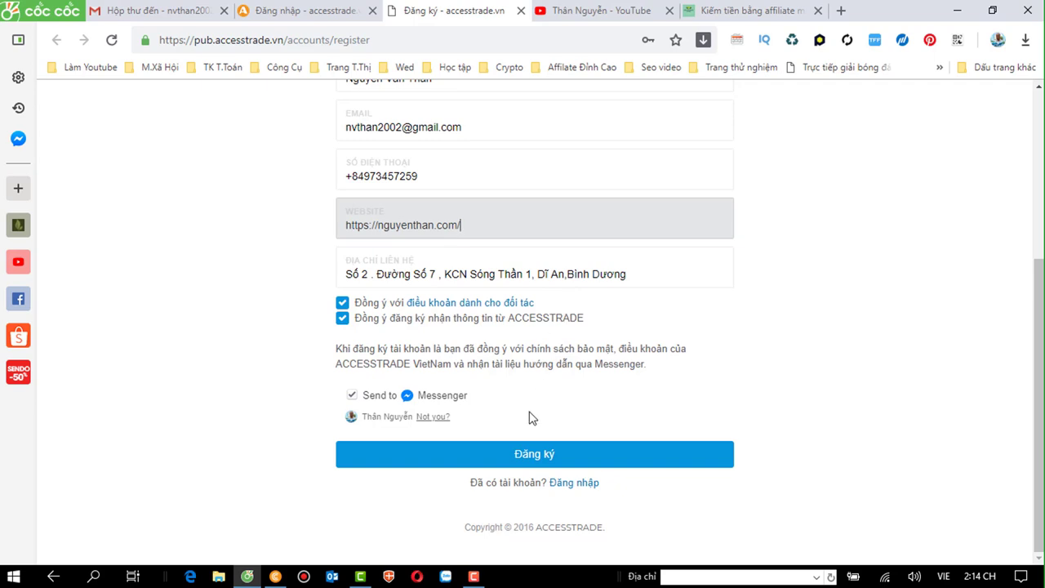
Step: Switch to the ACCESSTRADE login page and sign in with the prefilled e-mail and password
{"action": "left_click", "coordinate": [292, 13]}
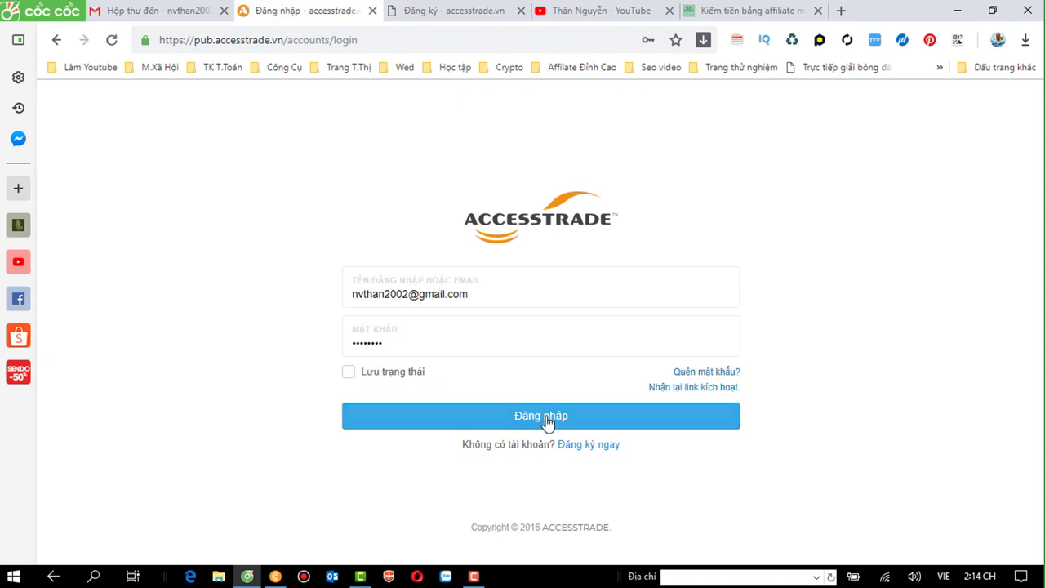
{"action": "left_click", "coordinate": [483, 293]}
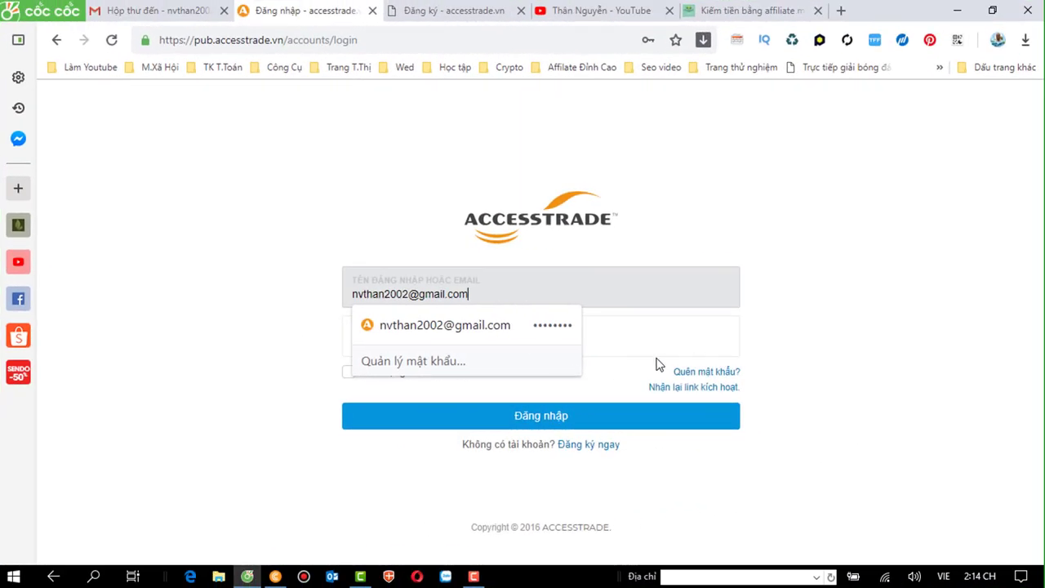
{"action": "left_click", "coordinate": [651, 350]}
{"action": "left_click", "coordinate": [735, 360]}
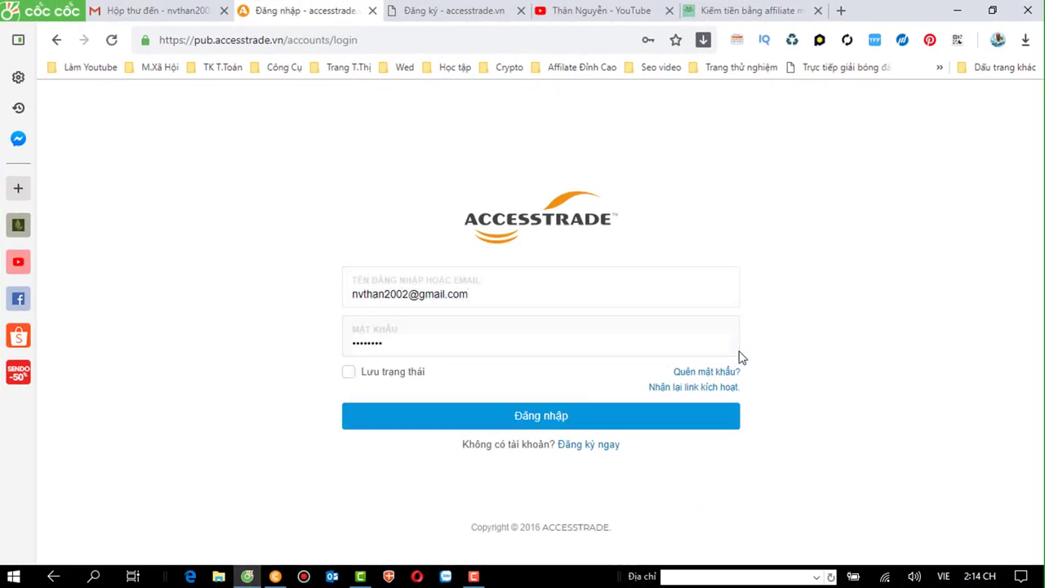
{"action": "left_click", "coordinate": [540, 418]}
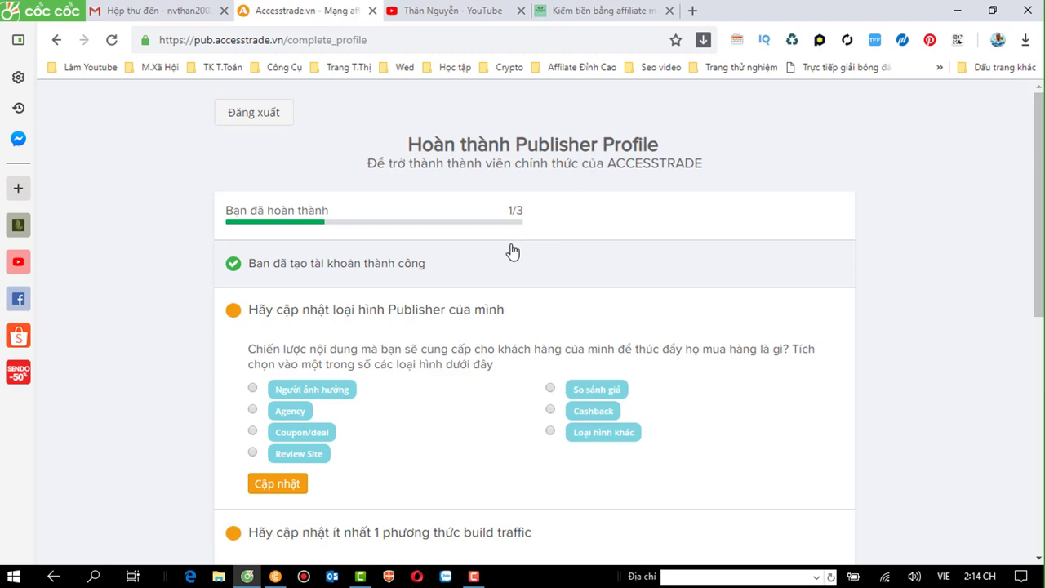
Step: Choose "So sánh giá" as the publisher type in the Publisher Profile
{"action": "scroll", "coordinate": [508, 253], "scroll_direction": "down", "scroll_amount": 2}
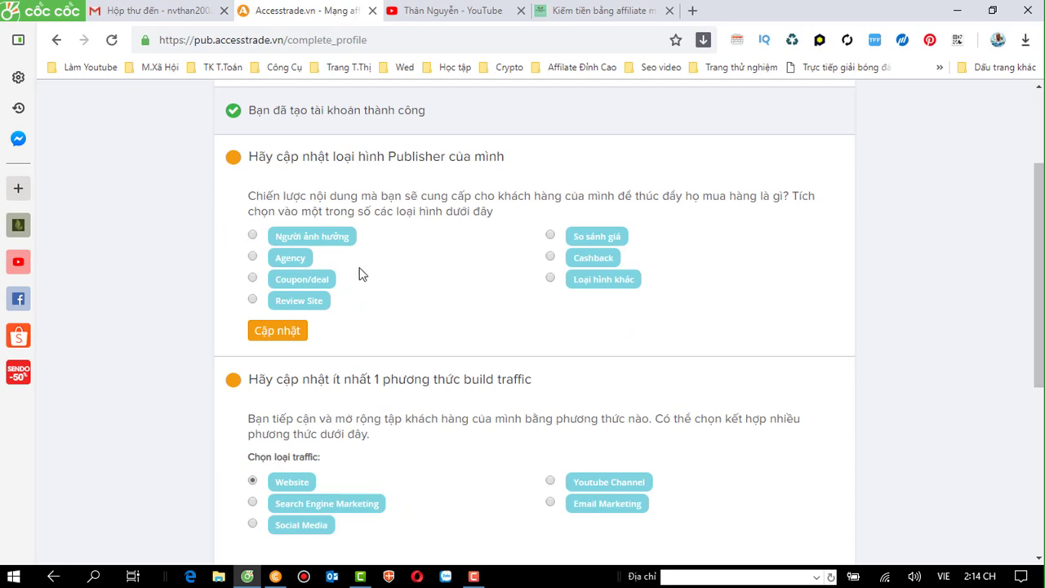
{"action": "left_click", "coordinate": [550, 237]}
Step: Paste the copied blog address as the Website Url for the Website traffic type
{"action": "scroll", "coordinate": [409, 257], "scroll_direction": "down", "scroll_amount": 3}
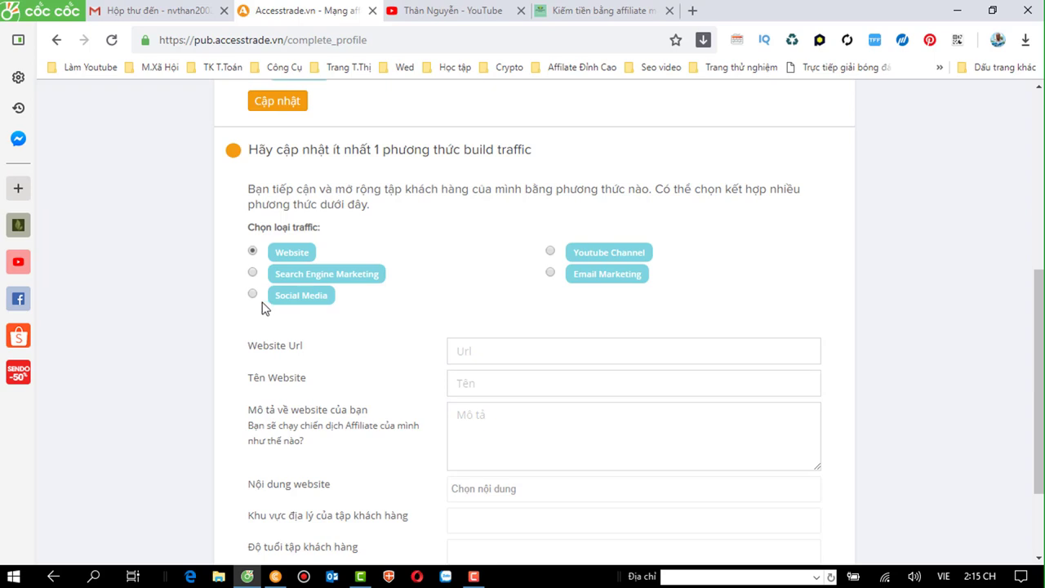
{"action": "scroll", "coordinate": [351, 305], "scroll_direction": "down", "scroll_amount": 1}
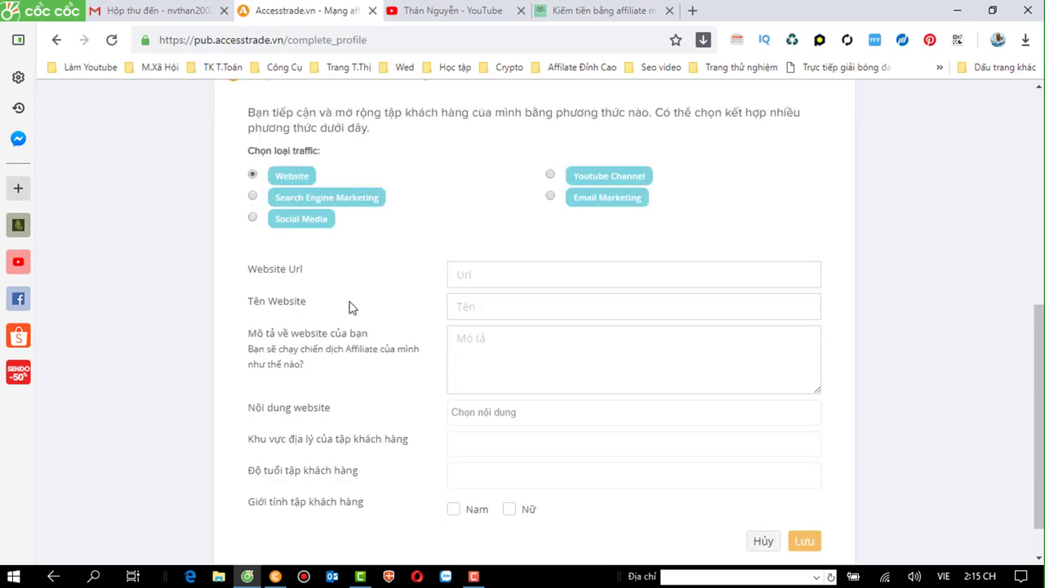
{"action": "left_click", "coordinate": [482, 275]}
{"action": "right_click", "coordinate": [483, 275]}
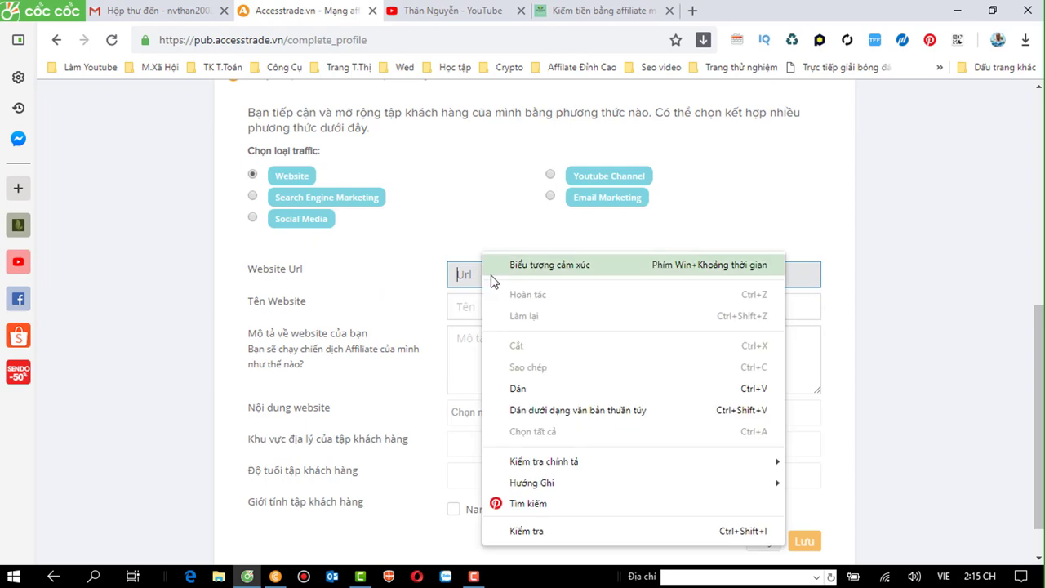
{"action": "left_click", "coordinate": [521, 388]}
Step: Check the blog page for its title and set the website name to "KIẾM TIỀN VỚI AFFILIATE"
{"action": "scroll", "coordinate": [563, 338], "scroll_direction": "down", "scroll_amount": 1}
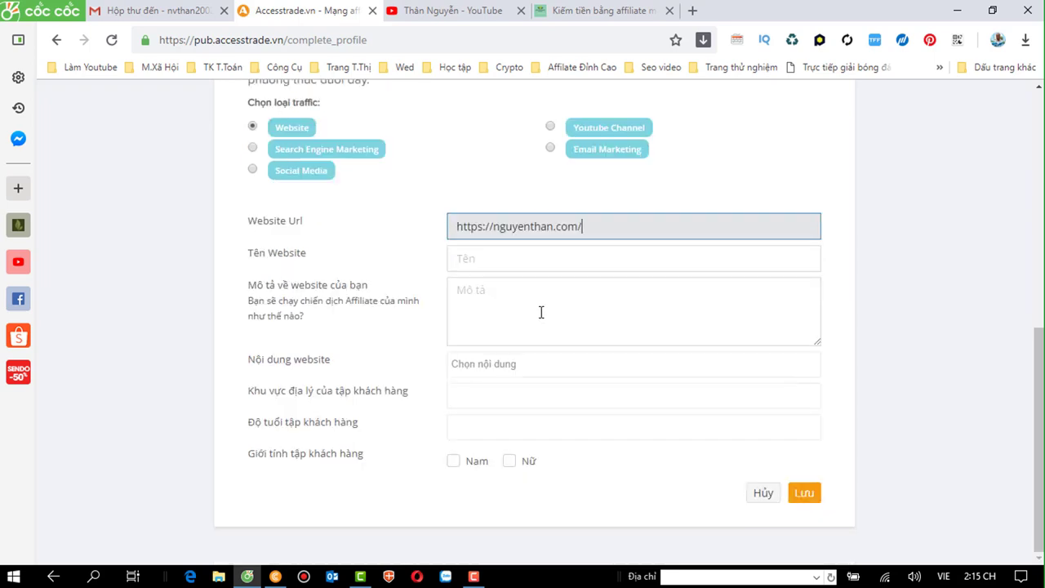
{"action": "left_click", "coordinate": [485, 263]}
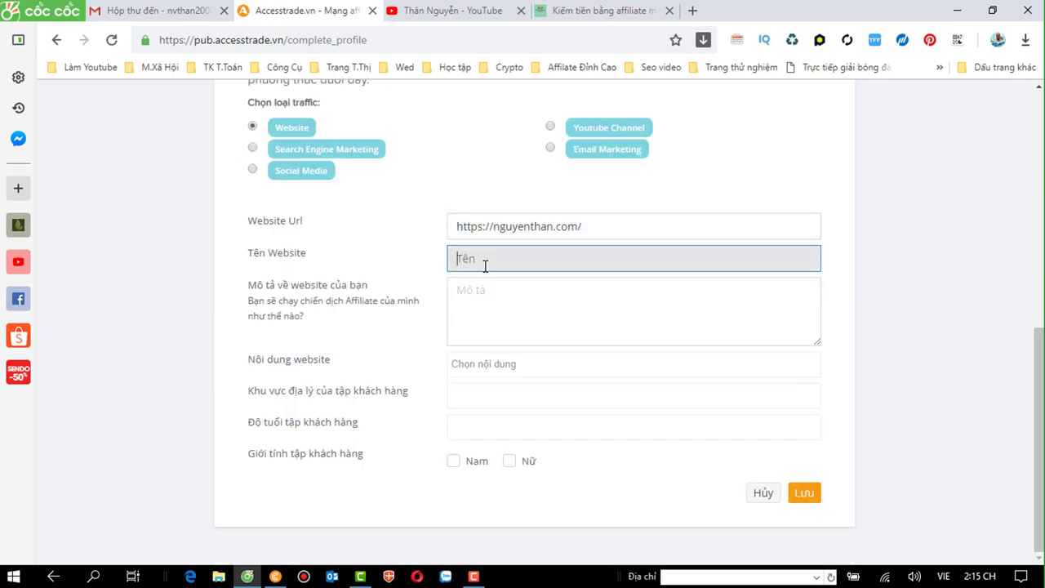
{"action": "left_click", "coordinate": [581, 11]}
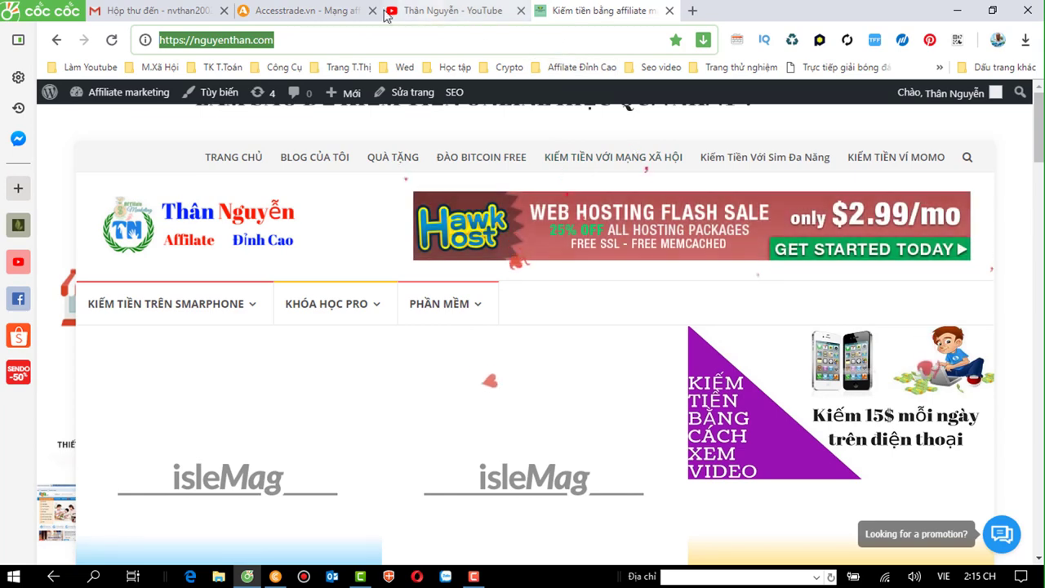
{"action": "left_click", "coordinate": [294, 8]}
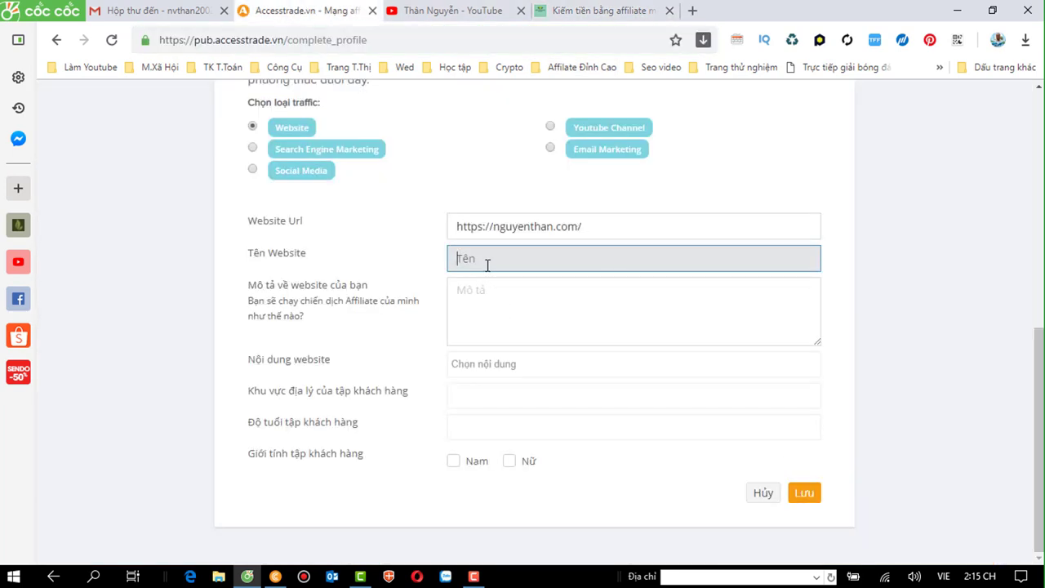
{"action": "type", "text": "KIẾ"}
{"action": "type", "text": "M "}
{"action": "type", "text": "TIẾ"}
{"action": "type", "text": "N VO"}
{"action": "type", "text": "I A"}
{"action": "type", "text": "FF"}
{"action": "type", "text": "ILIATE"}
Step: Enter the website description "Chia sẽ cách kiếm tiền với affiliate - marketing"
{"action": "left_click", "coordinate": [494, 298]}
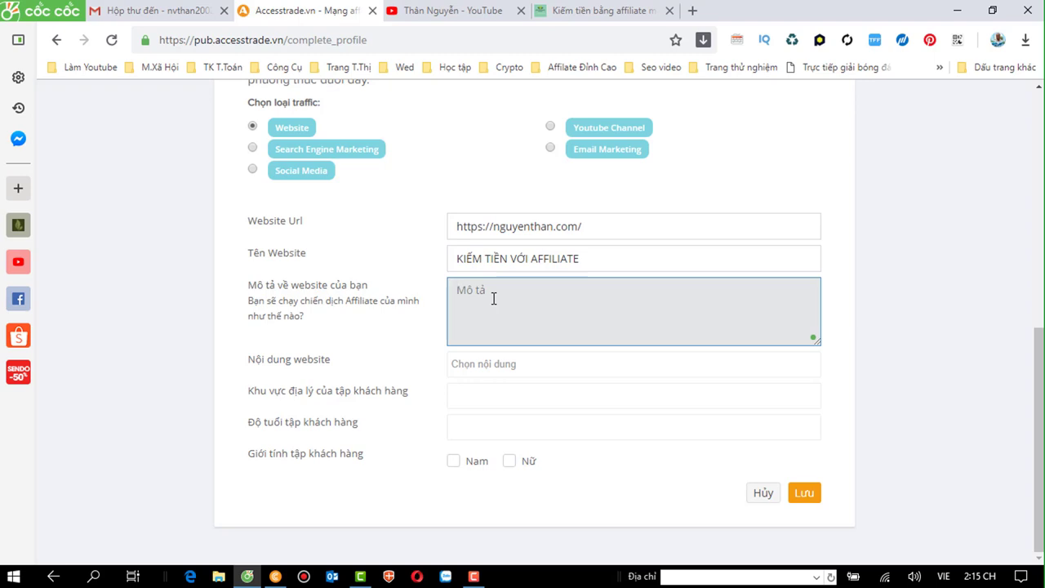
{"action": "type", "text": "C"}
{"action": "type", "text": "hia"}
{"action": "type", "text": " se"}
{"action": "type", "text": " ca"}
{"action": "type", "text": "ch"}
{"action": "type", "text": " kie"}
{"action": "type", "text": "m ti"}
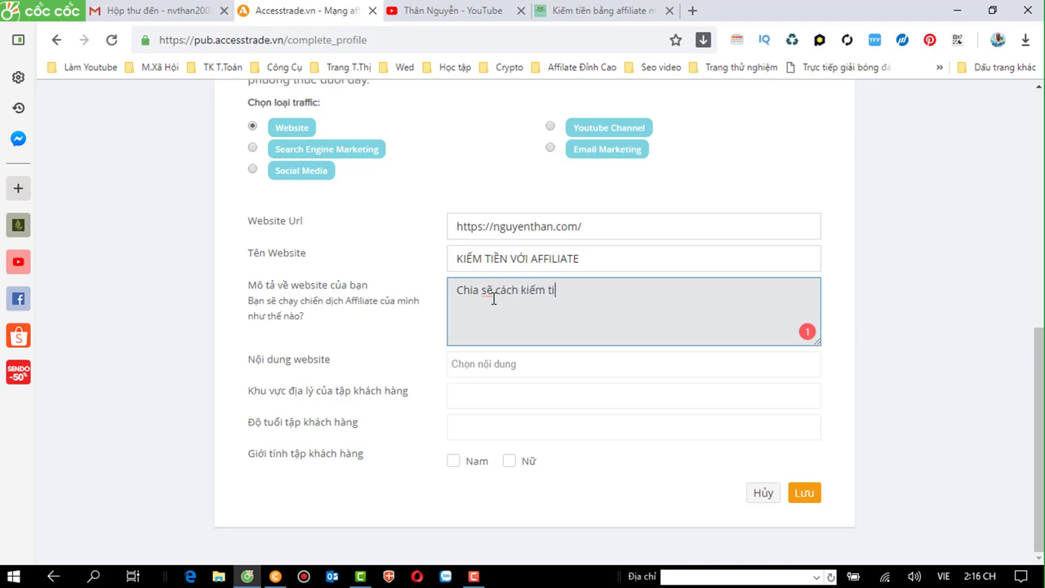
{"action": "type", "text": "en với affiliate - market"}
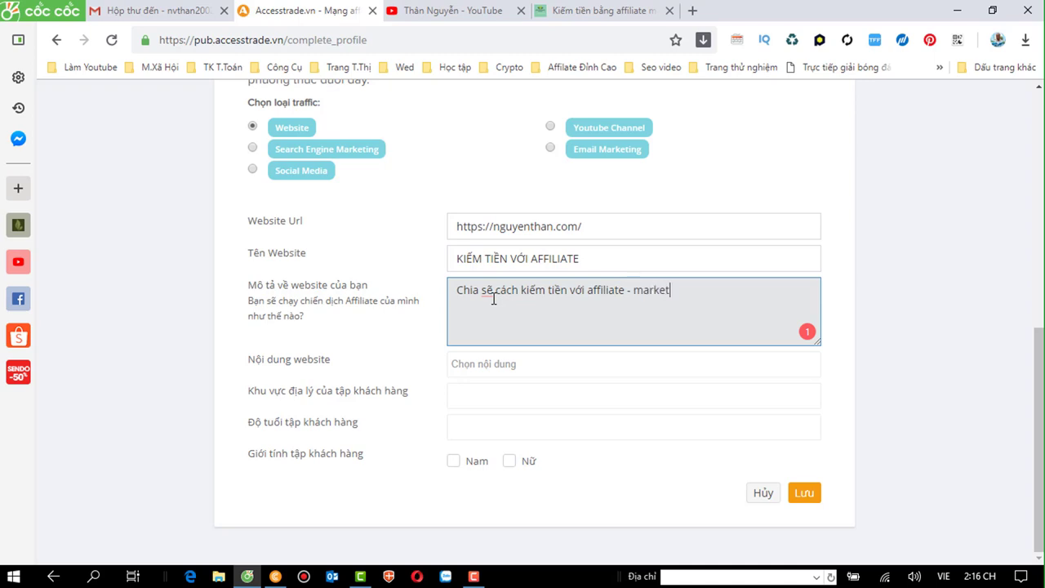
{"action": "type", "text": "ing"}
{"action": "left_click", "coordinate": [494, 389]}
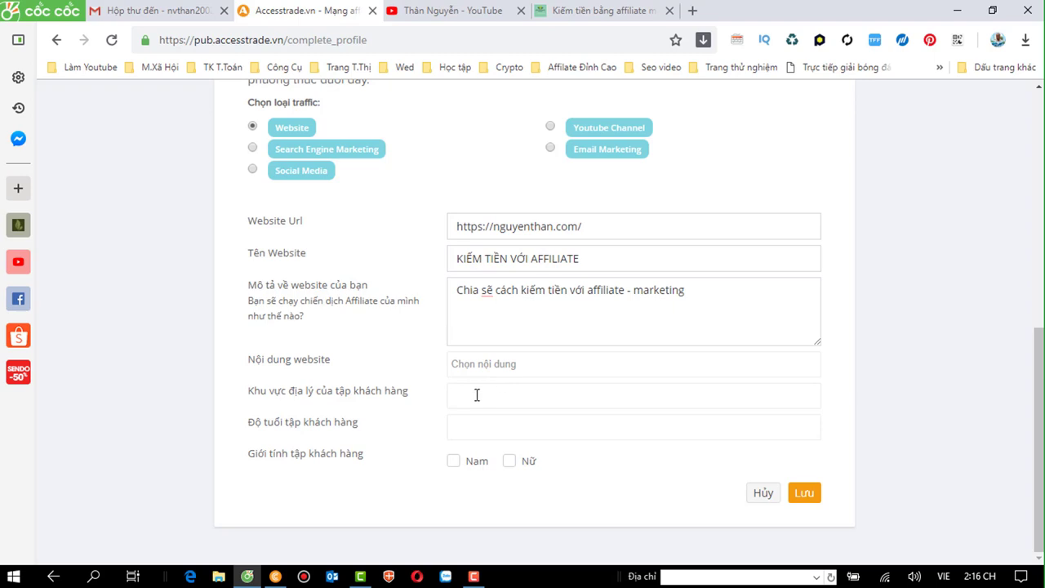
{"action": "type", "text": "đ"}
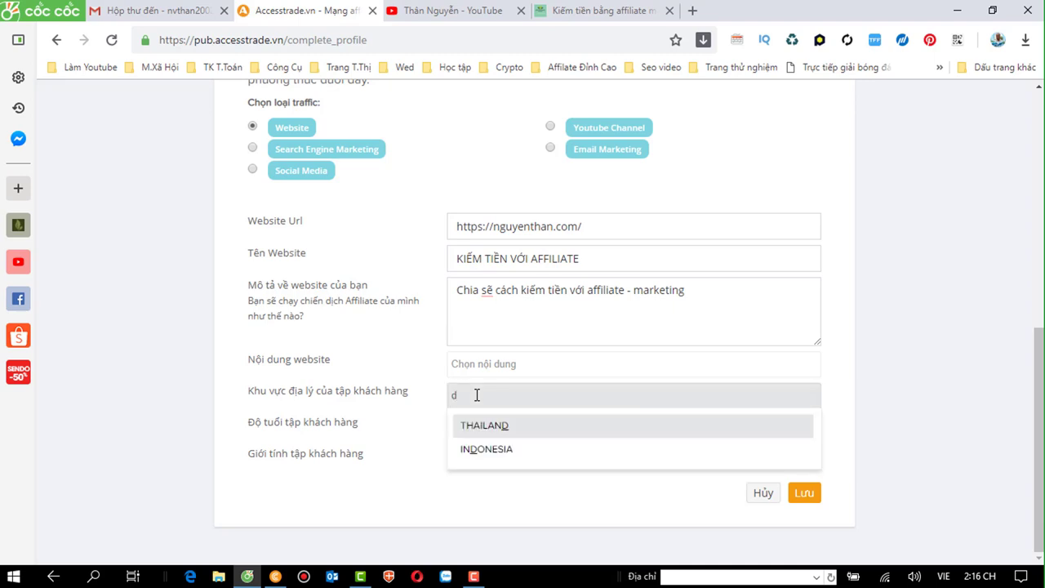
{"action": "type", "text": "a"}
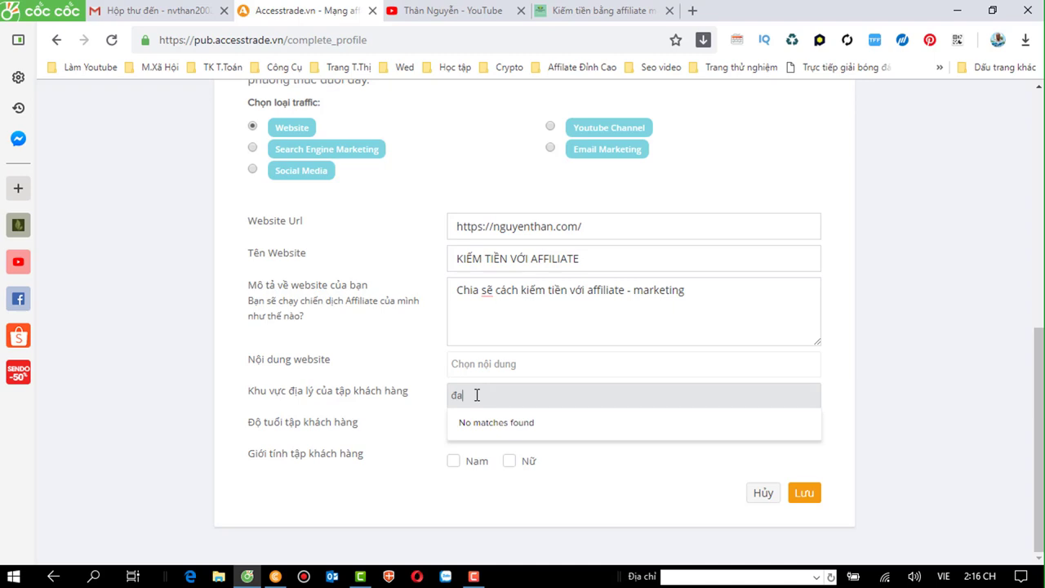
{"action": "key", "text": "BackSpace"}
{"action": "key", "text": "BackSpace"}
Step: Set the customers' geographic region to VIETNAM and their age group to 25-35
{"action": "type", "text": "vi"}
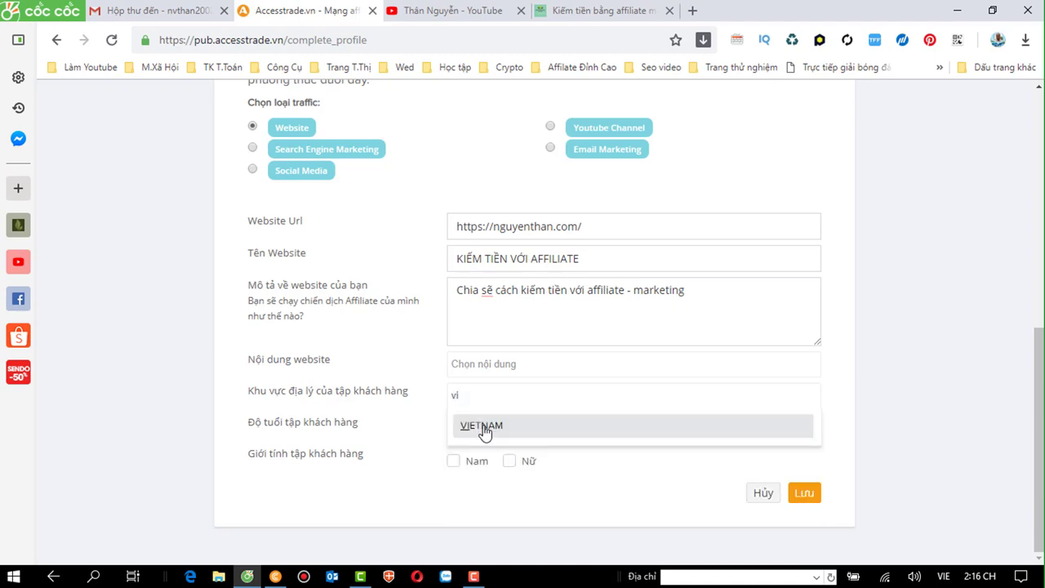
{"action": "left_click", "coordinate": [483, 425]}
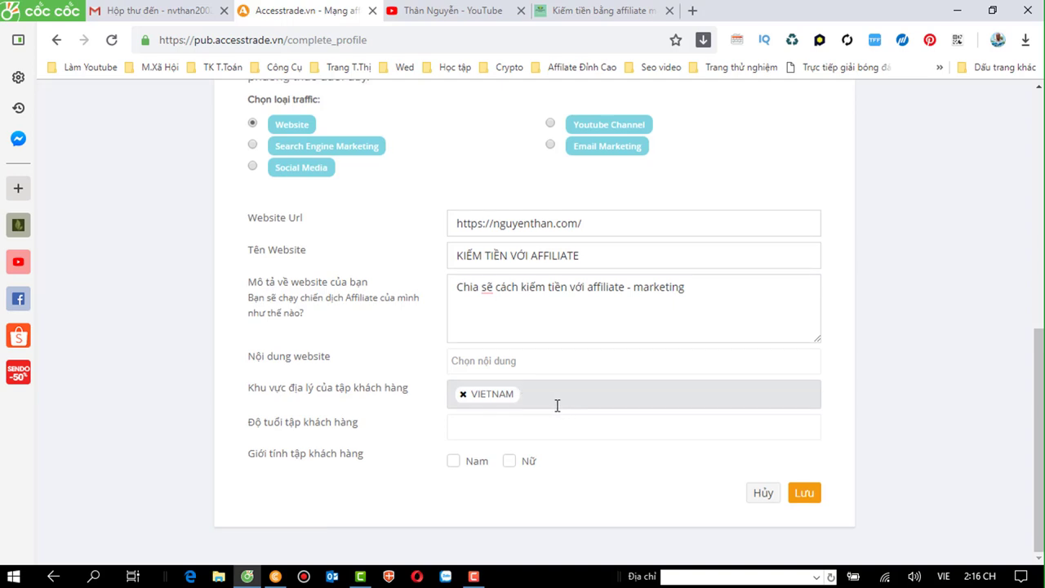
{"action": "left_click", "coordinate": [493, 431]}
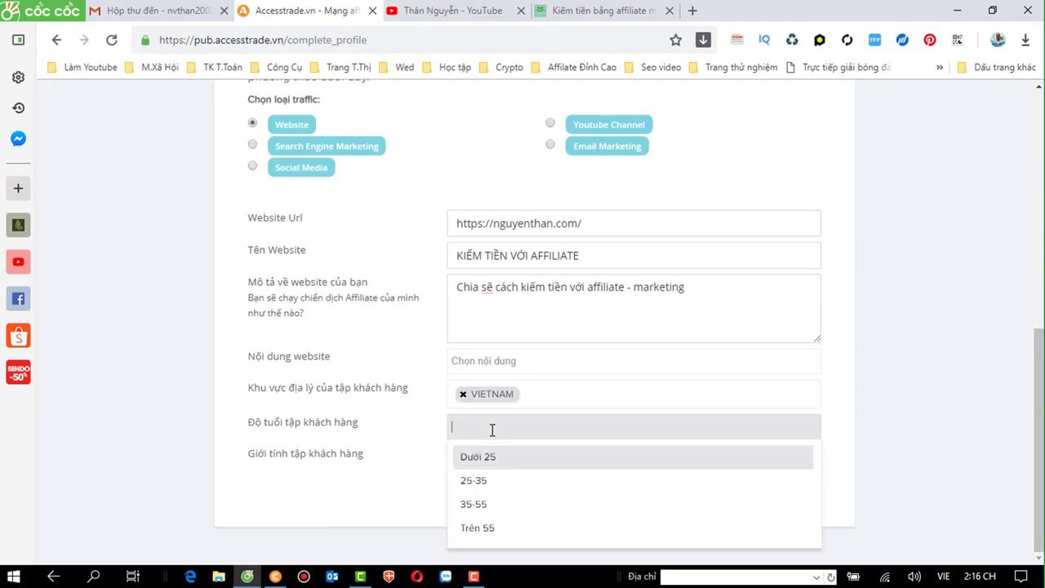
{"action": "left_click", "coordinate": [483, 481]}
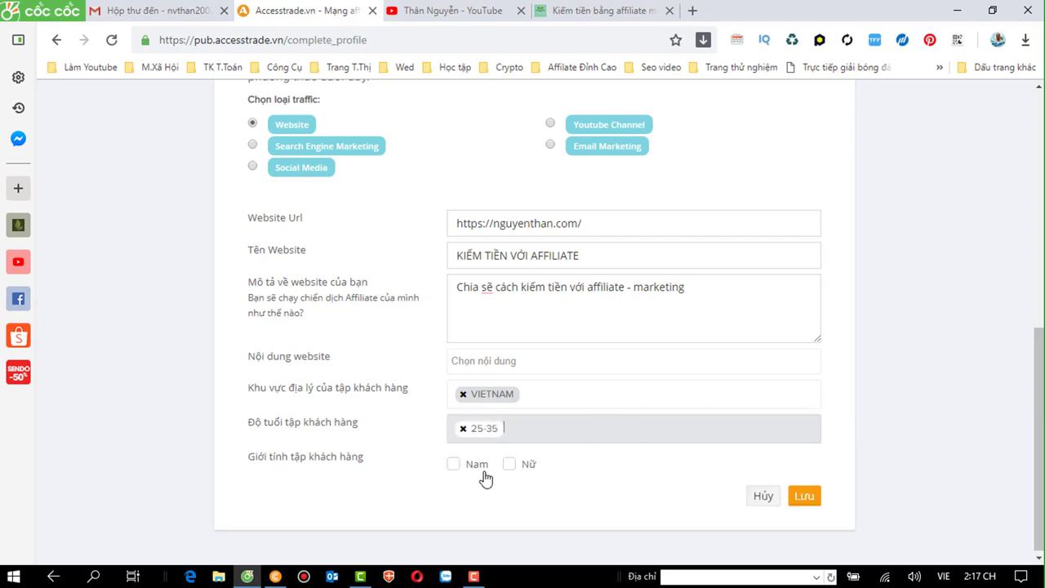
Step: Include both Nam and Nữ as the customers' gender and save the website traffic entry
{"action": "left_click", "coordinate": [459, 467]}
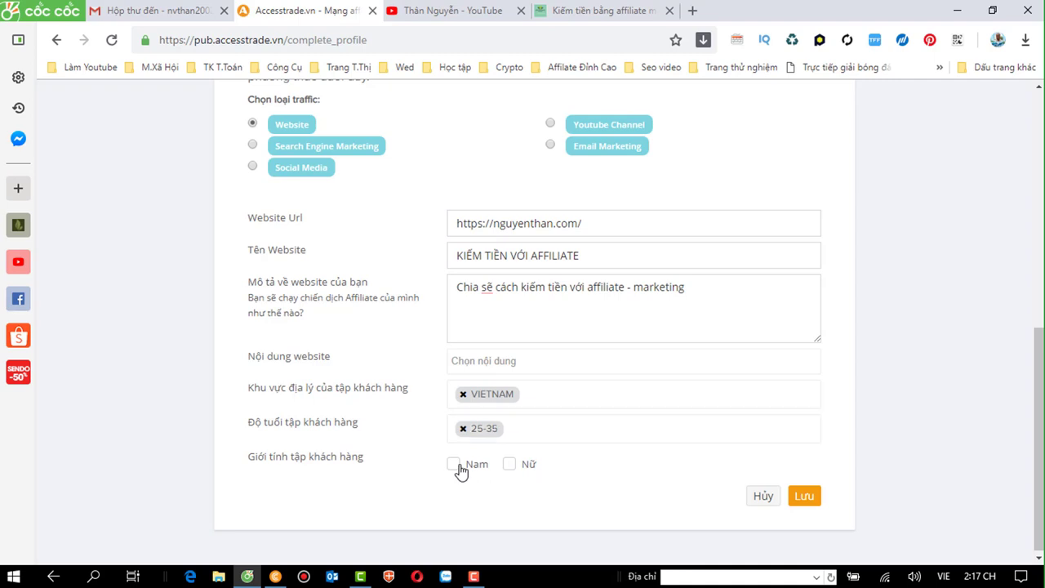
{"action": "left_click", "coordinate": [512, 467]}
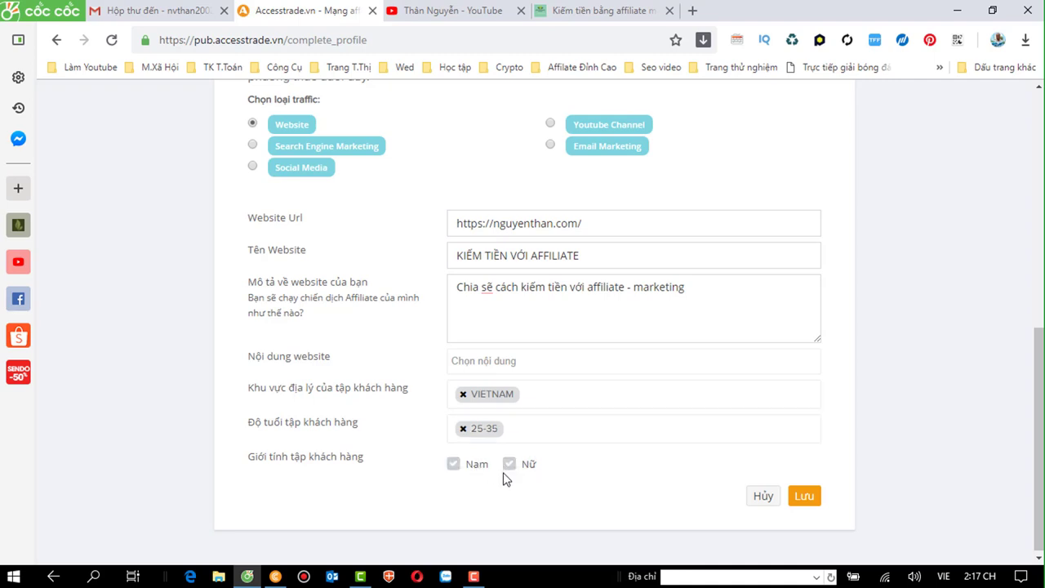
{"action": "left_click", "coordinate": [806, 496]}
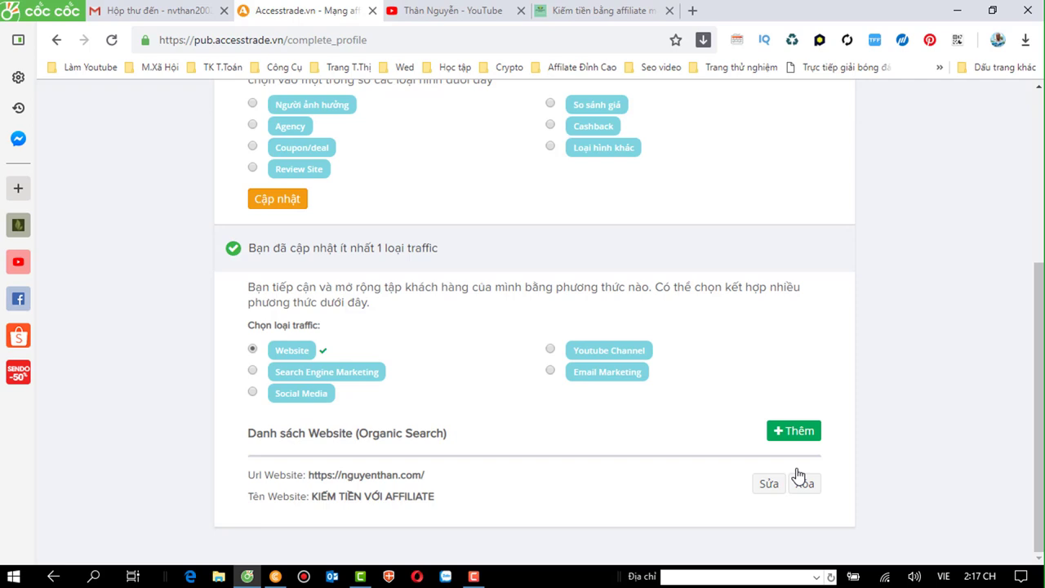
{"action": "scroll", "coordinate": [822, 458], "scroll_direction": "up", "scroll_amount": 4}
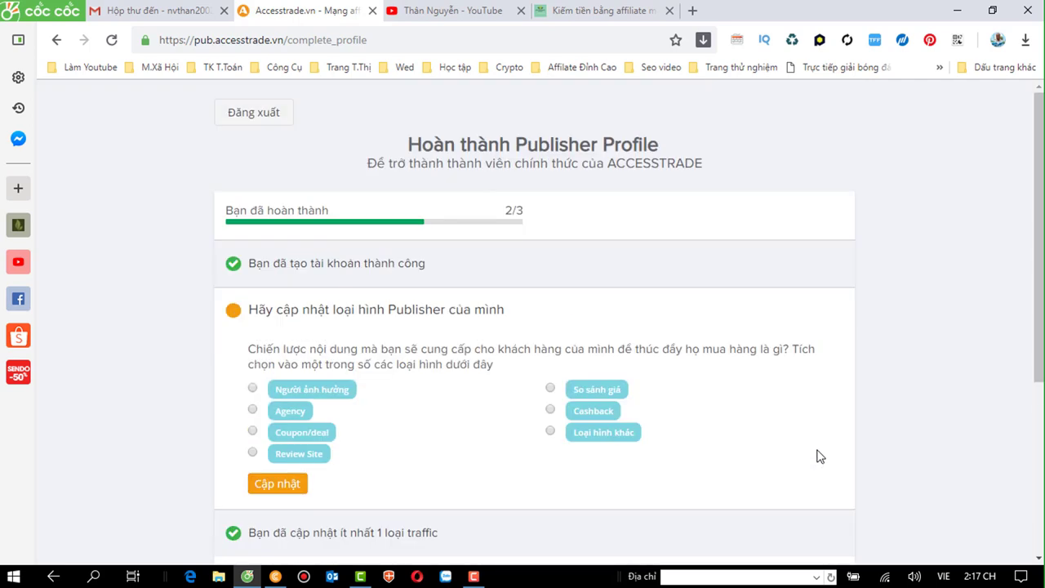
{"action": "scroll", "coordinate": [821, 457], "scroll_direction": "down", "scroll_amount": 3}
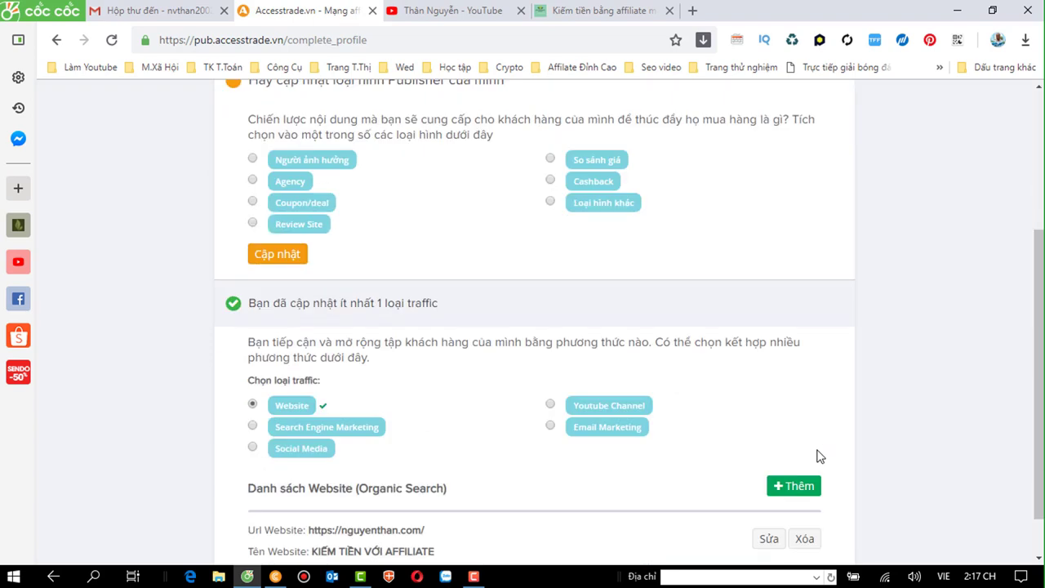
{"action": "scroll", "coordinate": [821, 457], "scroll_direction": "down", "scroll_amount": 1}
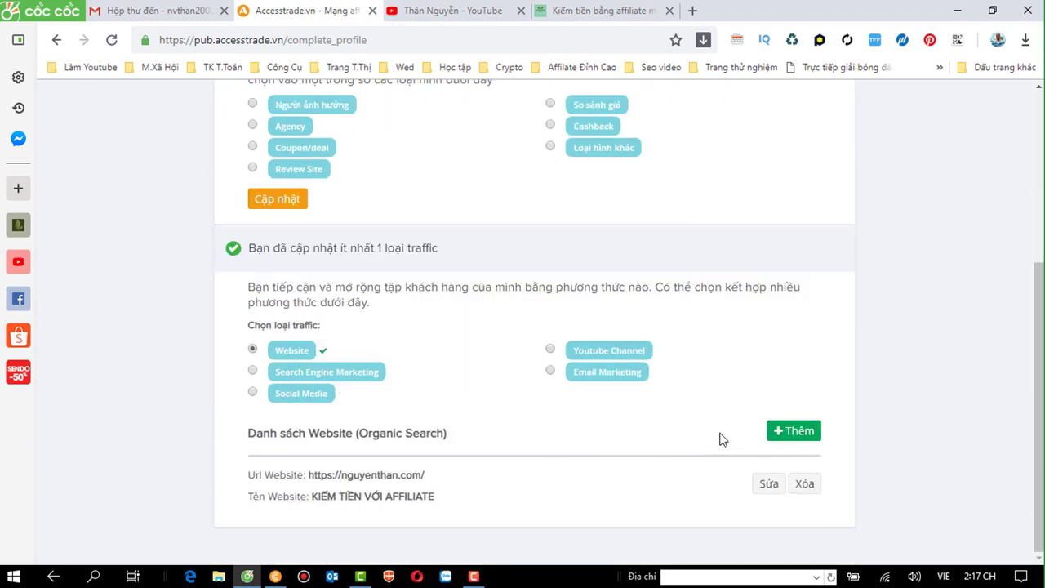
{"action": "left_click", "coordinate": [784, 435]}
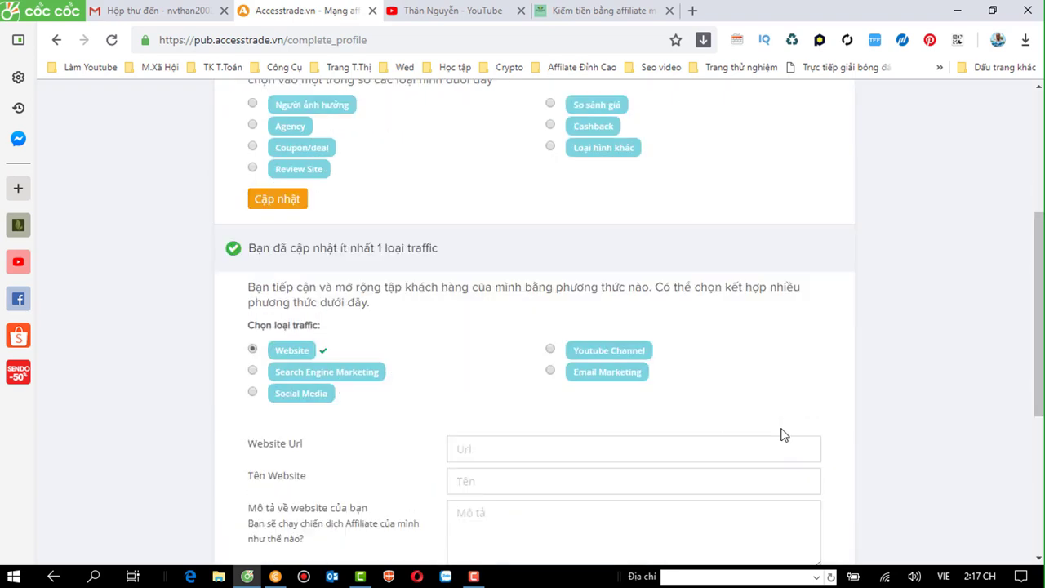
{"action": "scroll", "coordinate": [790, 418], "scroll_direction": "down", "scroll_amount": 4}
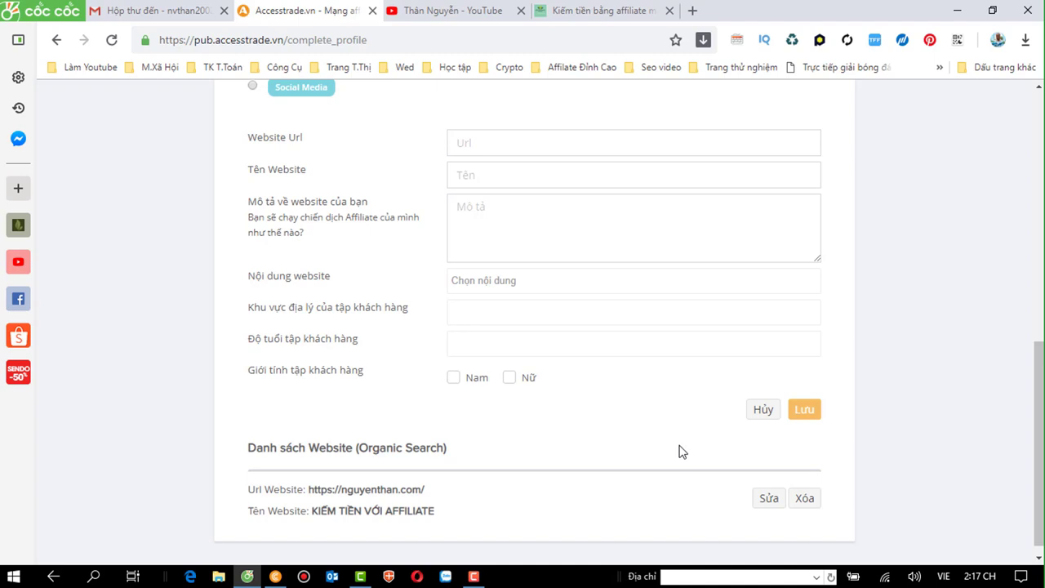
{"action": "scroll", "coordinate": [685, 445], "scroll_direction": "up", "scroll_amount": 3}
{"action": "scroll", "coordinate": [711, 439], "scroll_direction": "down", "scroll_amount": 3}
{"action": "left_click", "coordinate": [762, 412]}
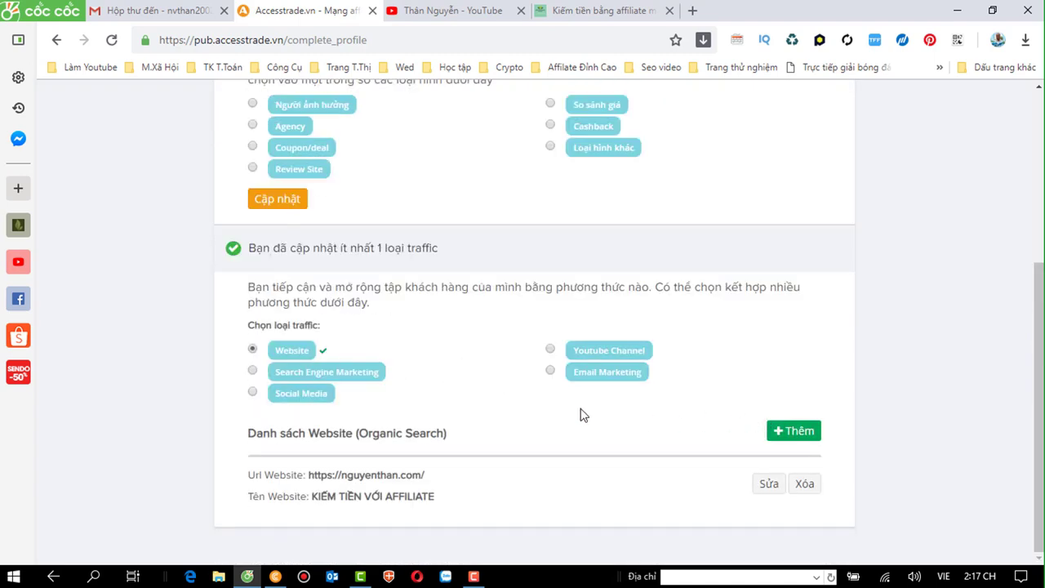
Step: Submit the publisher type update to complete the Publisher Profile and close the congratulations message
{"action": "scroll", "coordinate": [441, 418], "scroll_direction": "up", "scroll_amount": 2}
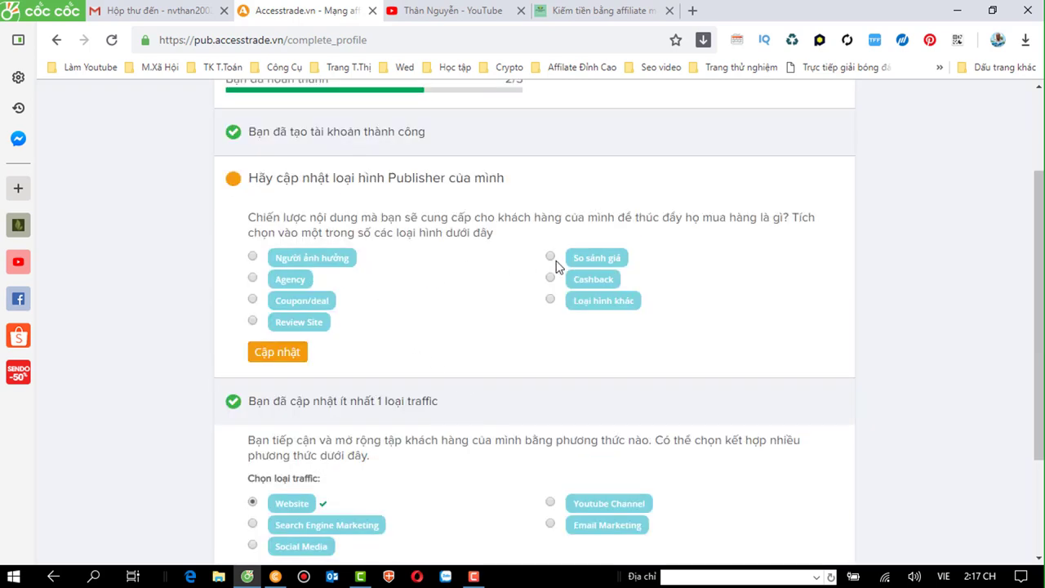
{"action": "left_click", "coordinate": [268, 355]}
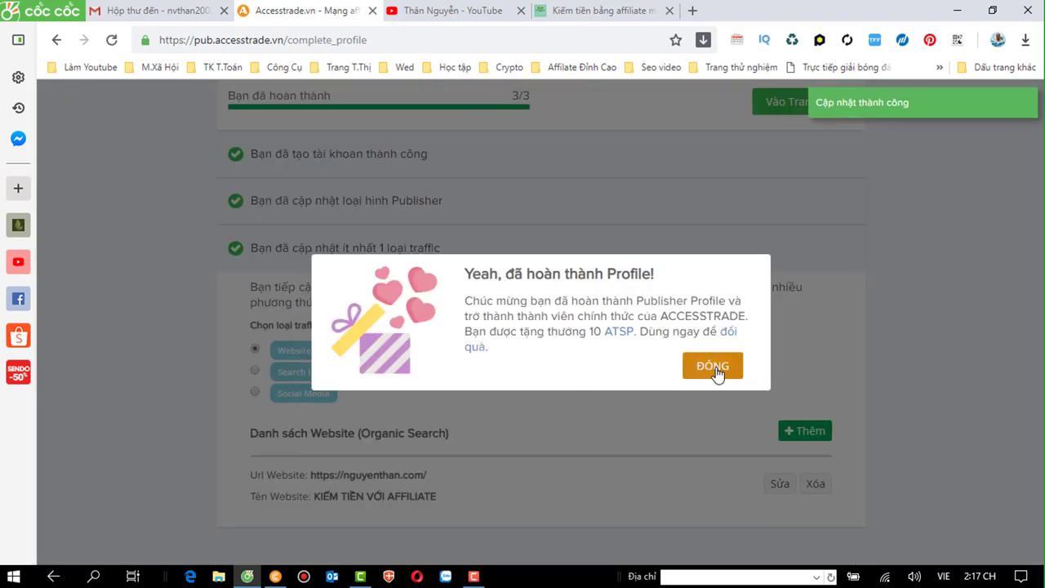
{"action": "left_click", "coordinate": [712, 367]}
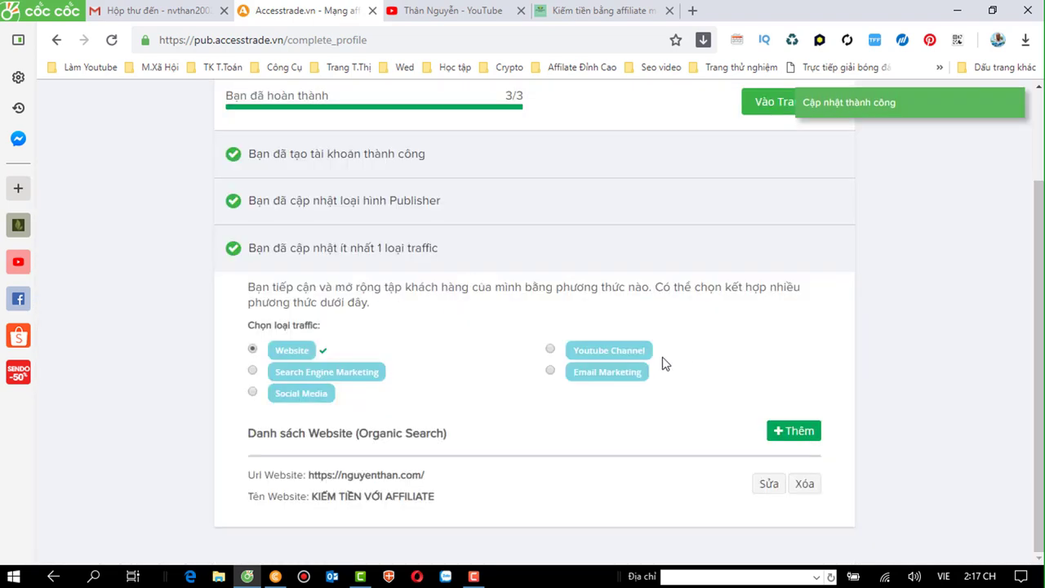
Step: Go from the completed profile to the publisher home page and close the promotional popup
{"action": "scroll", "coordinate": [858, 286], "scroll_direction": "up", "scroll_amount": 2}
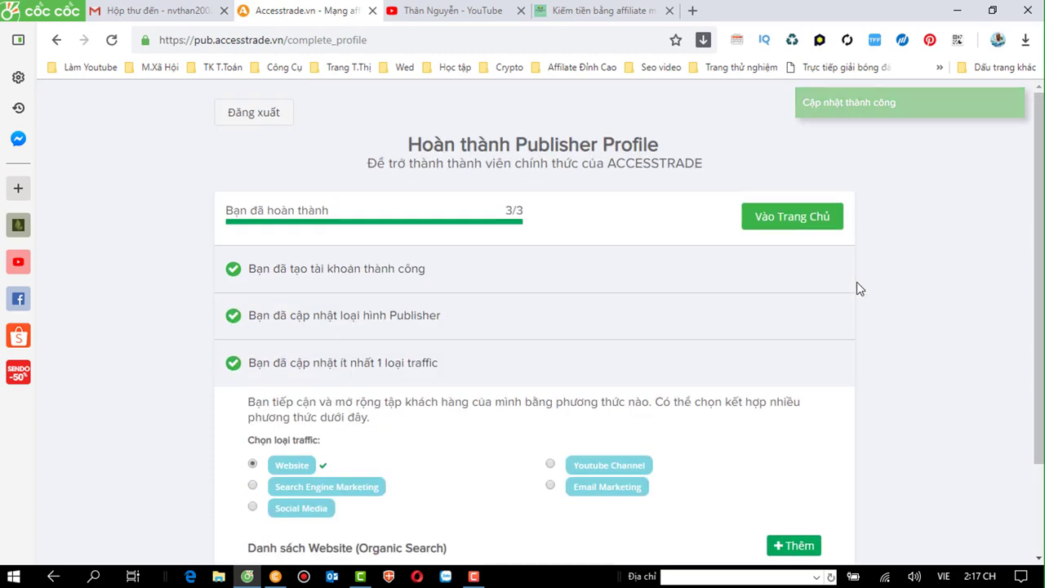
{"action": "left_click", "coordinate": [776, 219]}
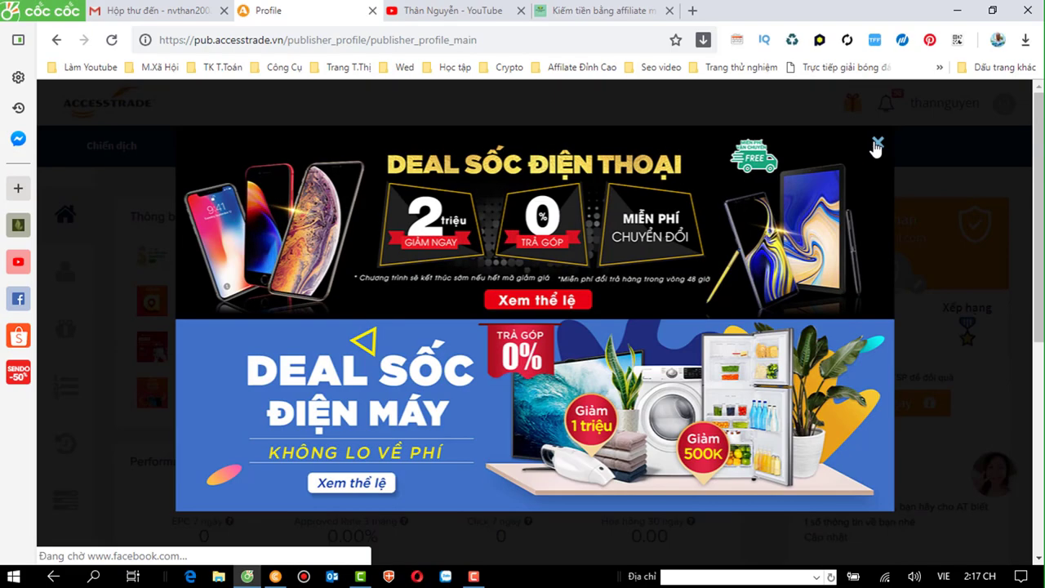
{"action": "left_click", "coordinate": [877, 144]}
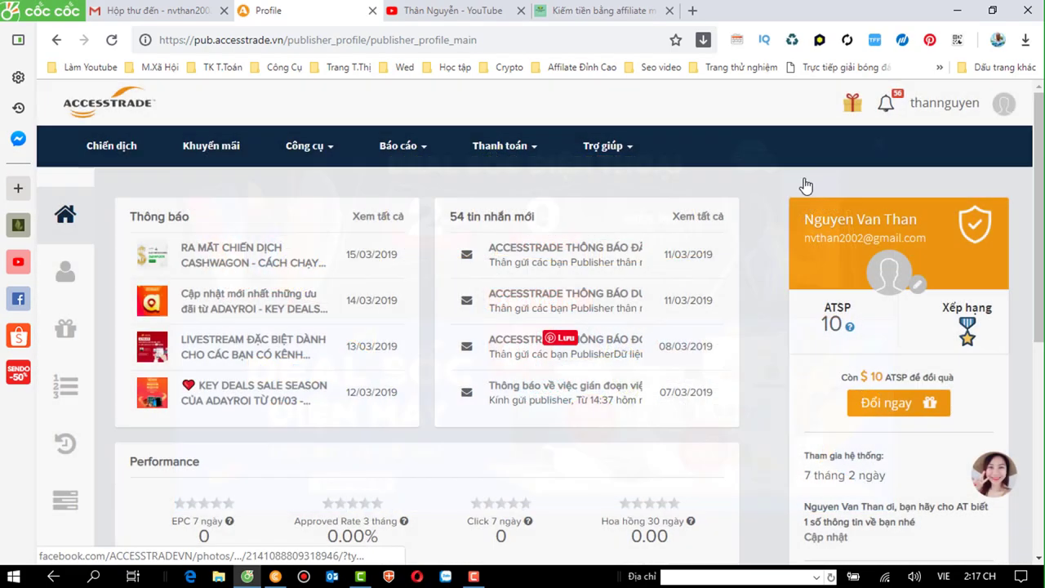
Step: Look over the home page's performance, newest campaigns and affiliate history, and the gifts offered for ATSP points
{"action": "scroll", "coordinate": [622, 304], "scroll_direction": "down", "scroll_amount": 3}
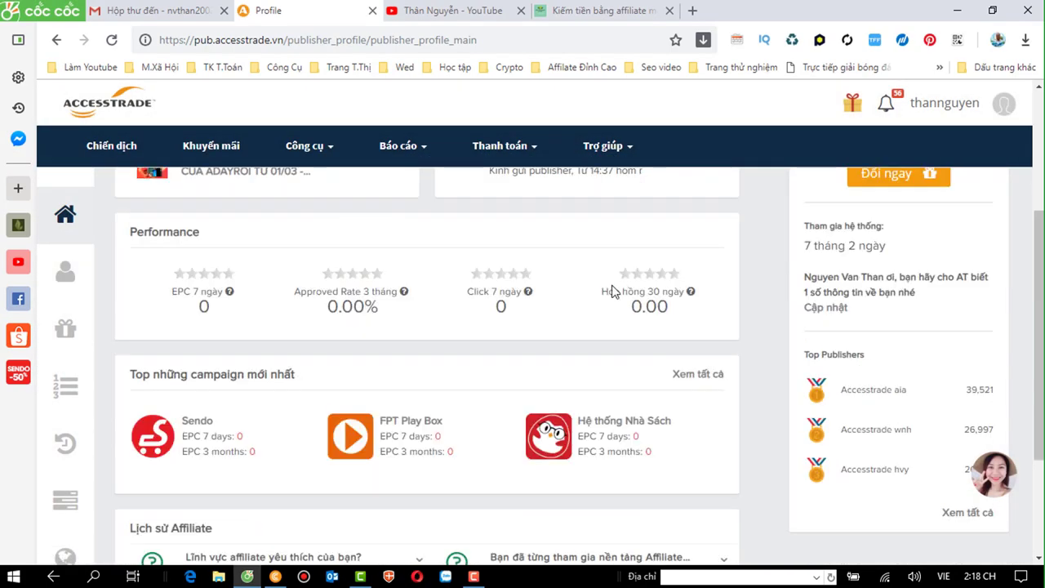
{"action": "scroll", "coordinate": [551, 334], "scroll_direction": "down", "scroll_amount": 3}
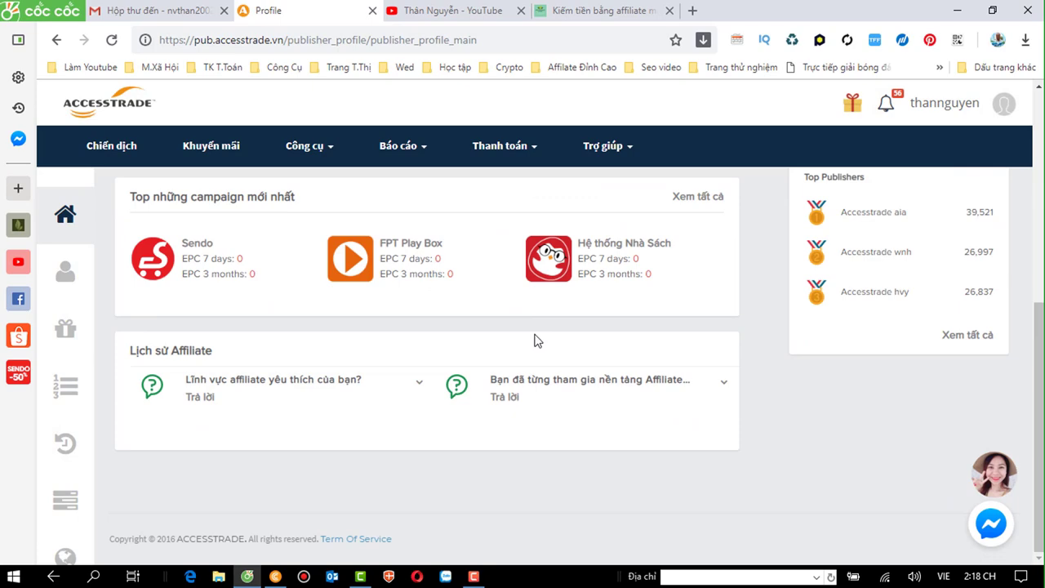
{"action": "scroll", "coordinate": [535, 341], "scroll_direction": "up", "scroll_amount": 1}
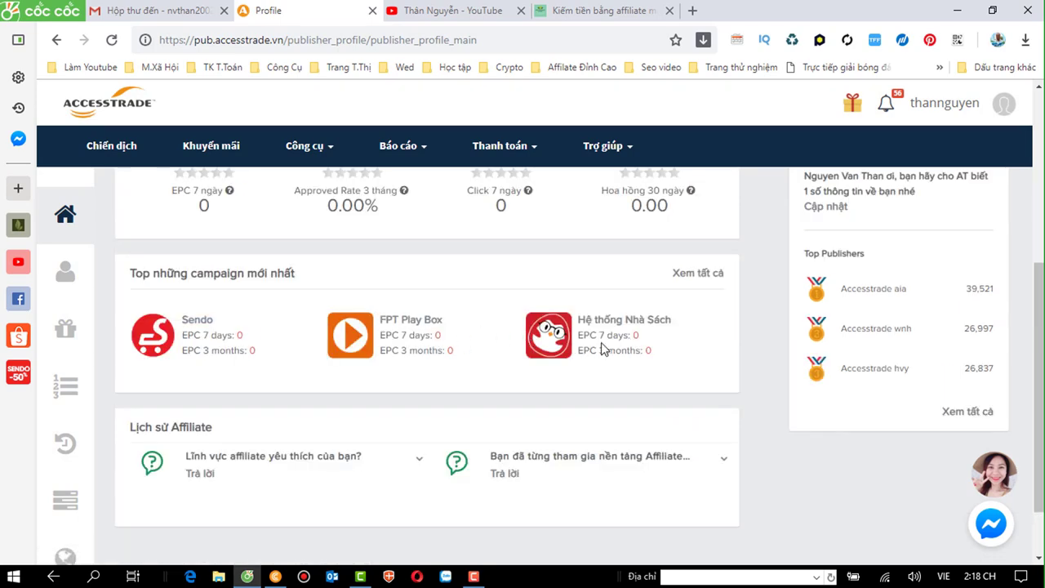
{"action": "scroll", "coordinate": [607, 346], "scroll_direction": "up", "scroll_amount": 2}
{"action": "scroll", "coordinate": [607, 350], "scroll_direction": "up", "scroll_amount": 3}
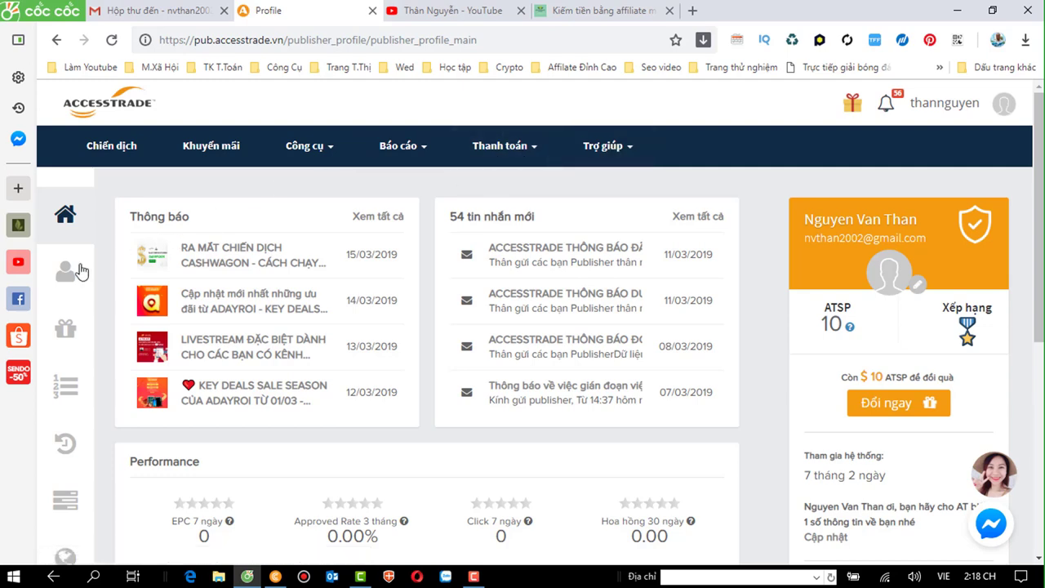
{"action": "left_click", "coordinate": [65, 331]}
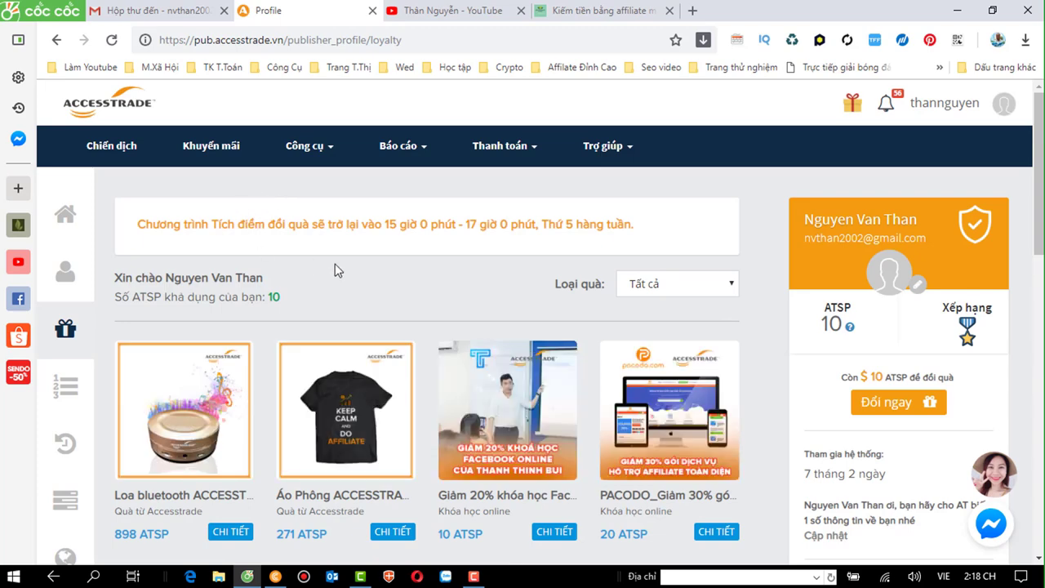
{"action": "scroll", "coordinate": [338, 270], "scroll_direction": "down", "scroll_amount": 3}
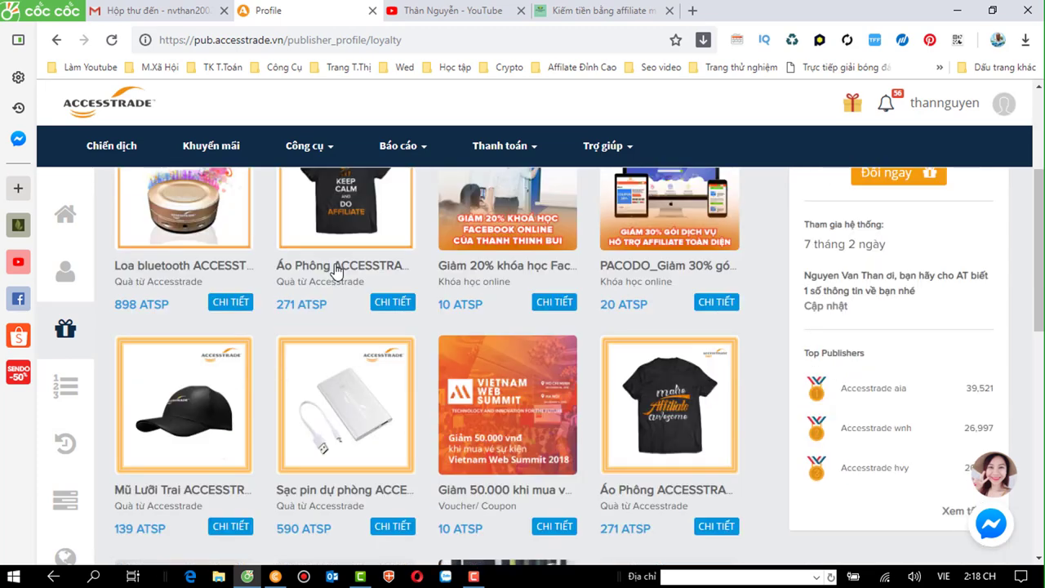
{"action": "scroll", "coordinate": [335, 270], "scroll_direction": "up", "scroll_amount": 3}
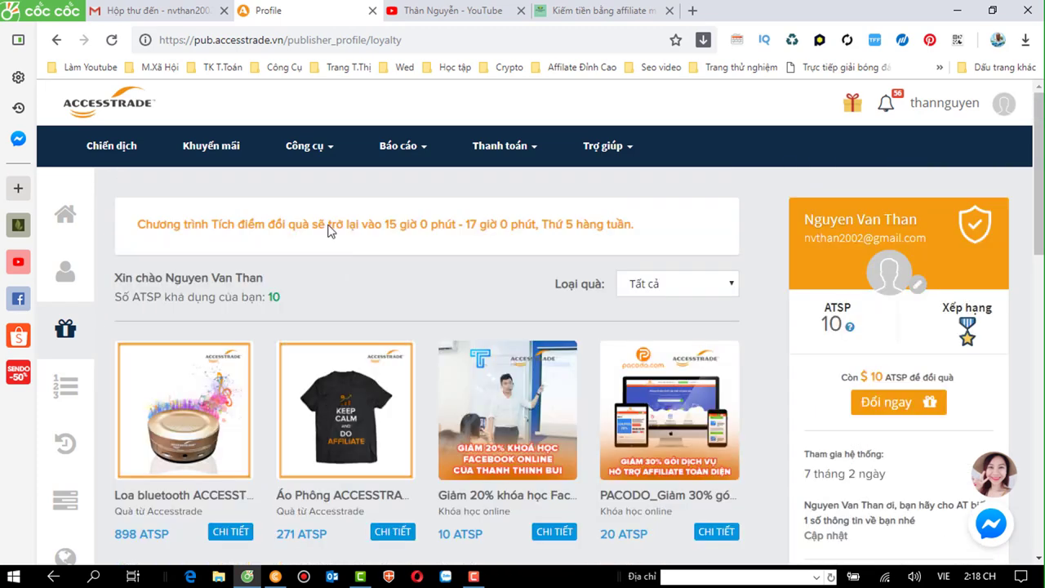
Step: Open the campaign list and register for the Bphone campaign in the E-commerce category
{"action": "left_click", "coordinate": [106, 151]}
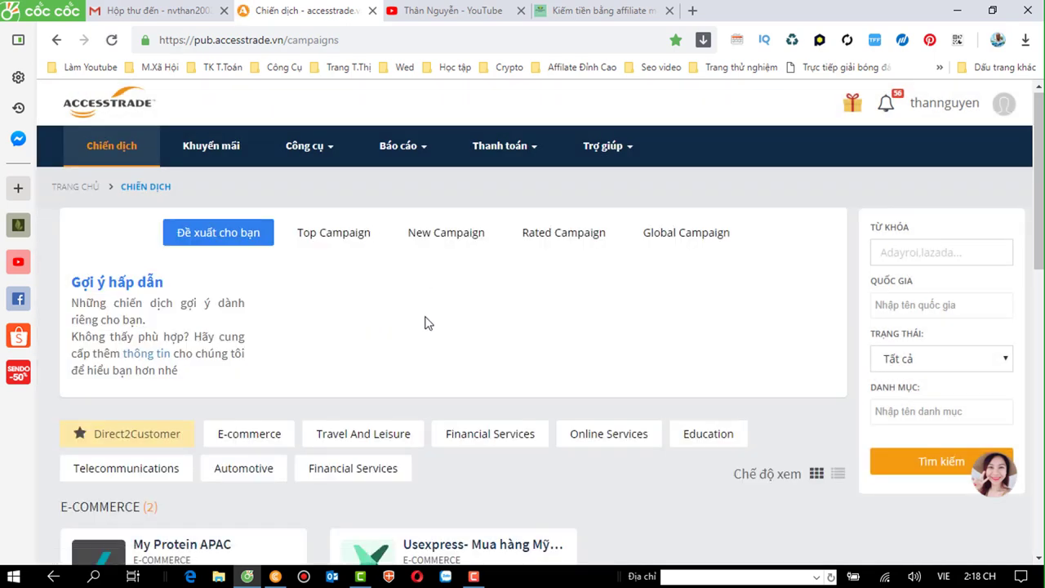
{"action": "scroll", "coordinate": [423, 324], "scroll_direction": "down", "scroll_amount": 3}
{"action": "scroll", "coordinate": [436, 310], "scroll_direction": "up", "scroll_amount": 1}
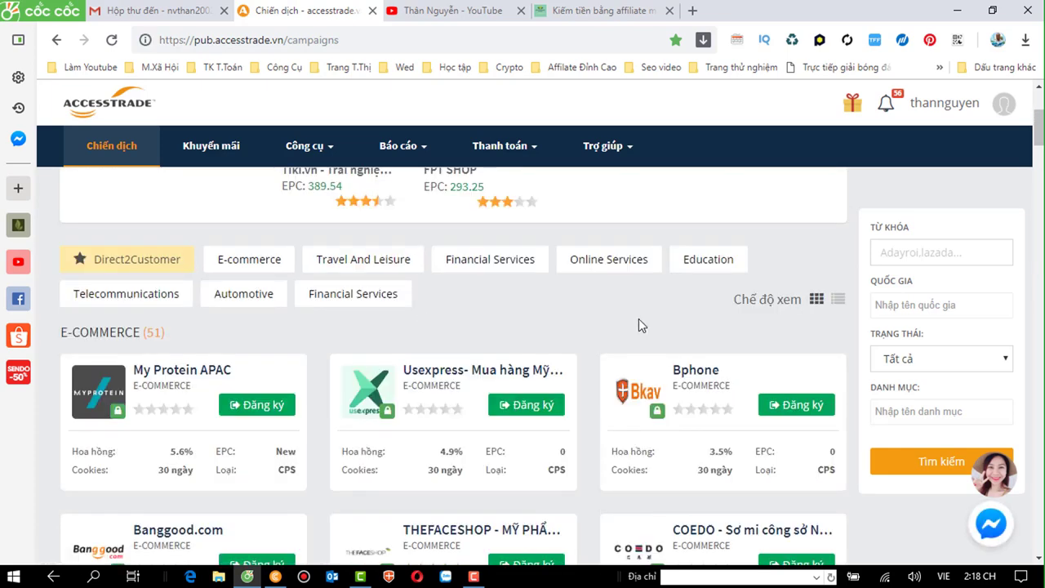
{"action": "scroll", "coordinate": [639, 320], "scroll_direction": "down", "scroll_amount": 1}
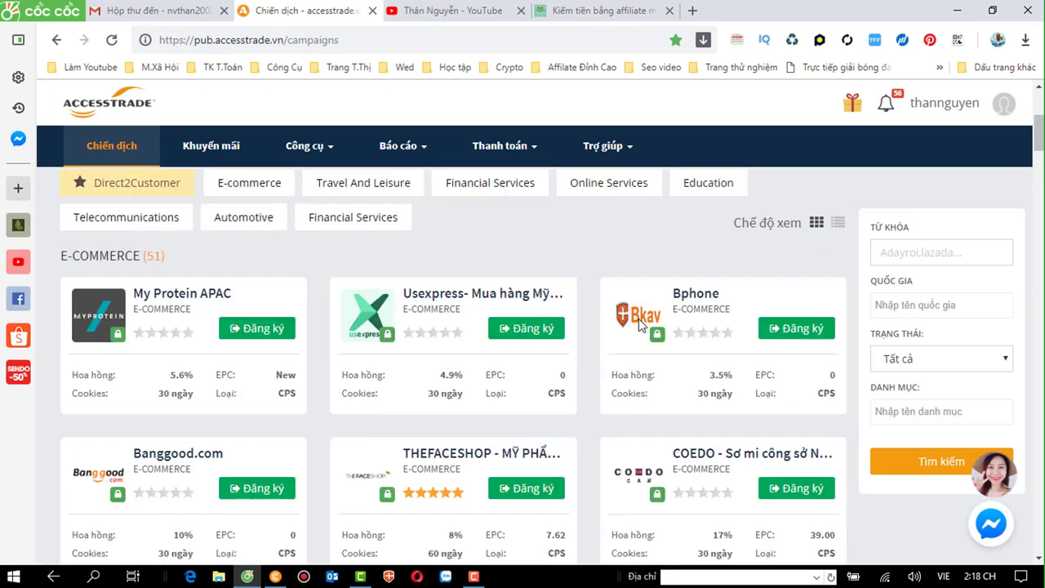
{"action": "left_click", "coordinate": [801, 330]}
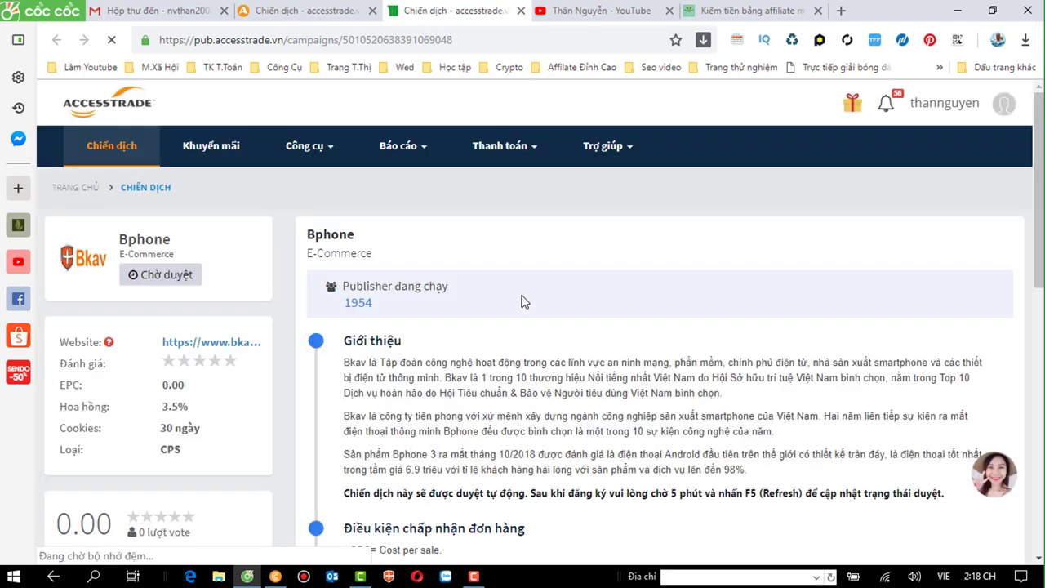
Step: Read the Bphone campaign's order conditions and advertising rules, and return to the campaign list to browse other e-commerce offers
{"action": "scroll", "coordinate": [500, 294], "scroll_direction": "down", "scroll_amount": 5}
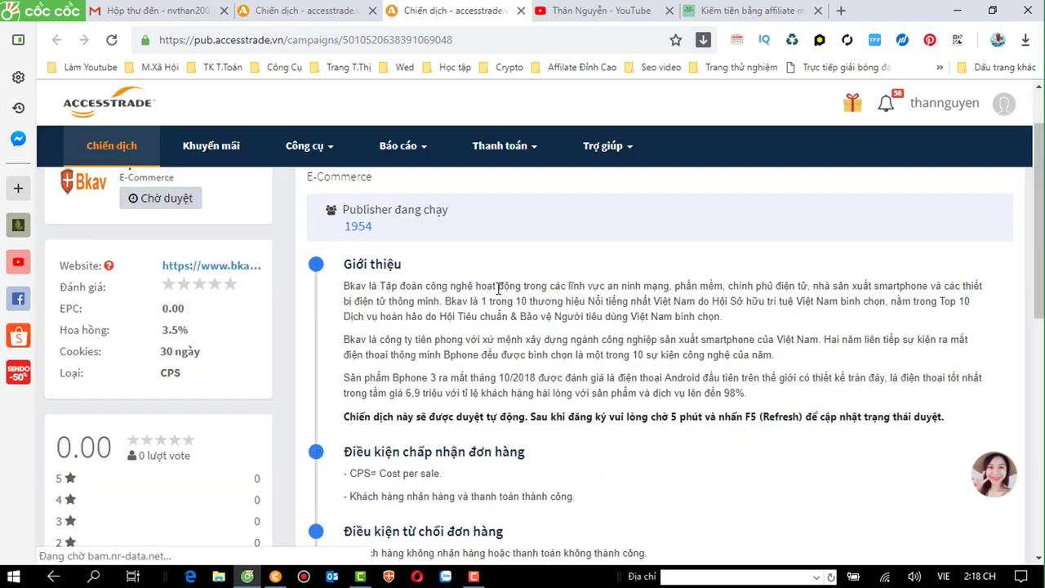
{"action": "scroll", "coordinate": [499, 290], "scroll_direction": "down", "scroll_amount": 3}
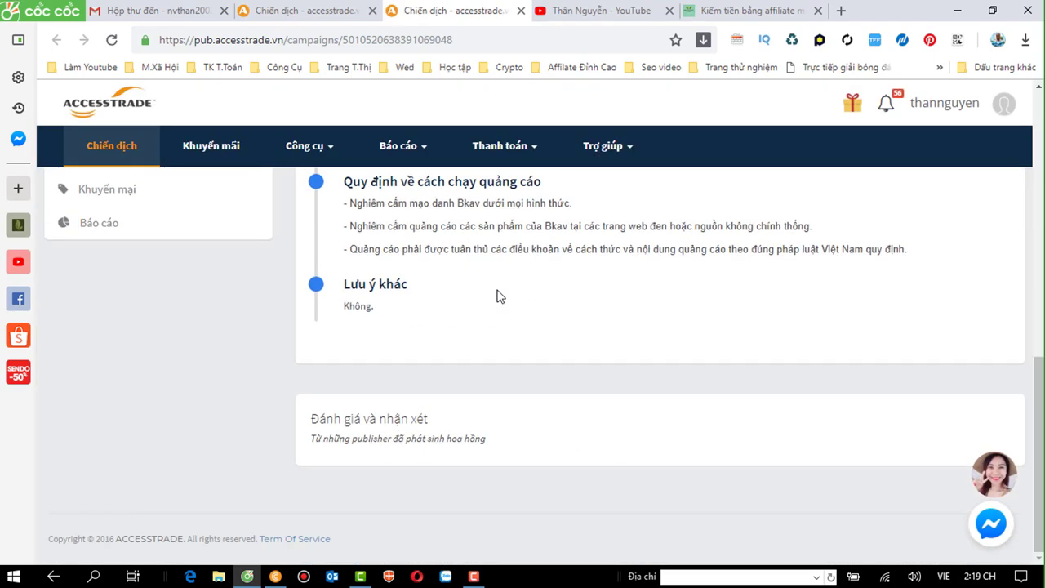
{"action": "scroll", "coordinate": [500, 295], "scroll_direction": "up", "scroll_amount": 8}
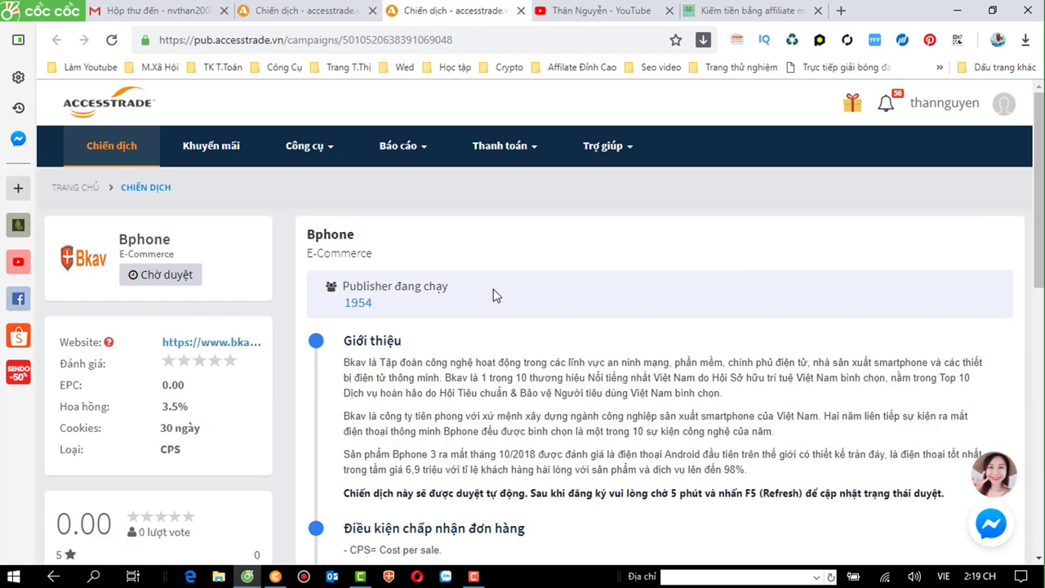
{"action": "left_click", "coordinate": [127, 145]}
{"action": "left_click", "coordinate": [310, 11]}
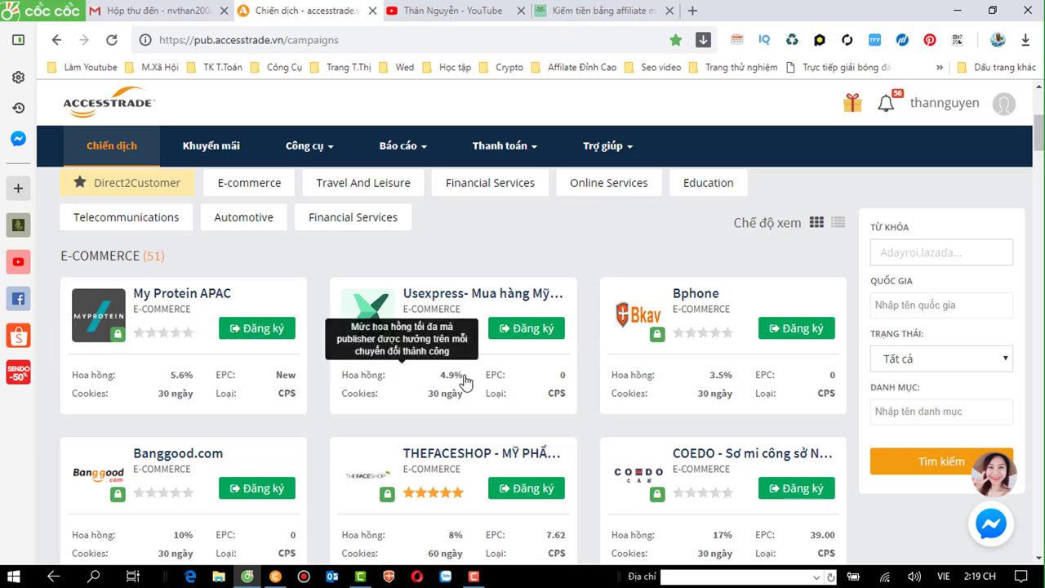
{"action": "scroll", "coordinate": [537, 328], "scroll_direction": "down", "scroll_amount": 2}
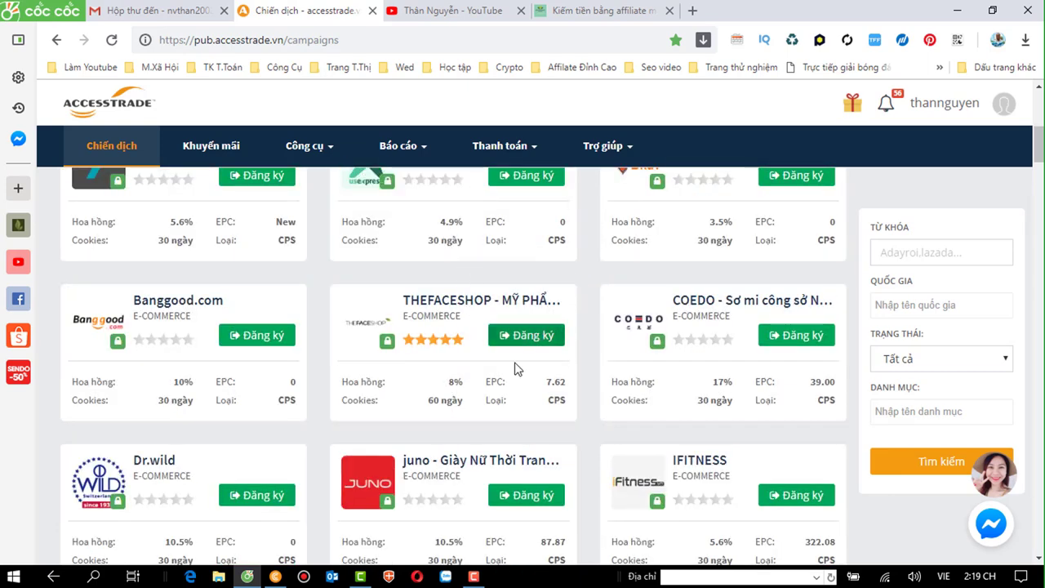
Step: Browse the E-commerce campaigns from Banggood.com down to Shopee, checking each one's commission, EPC, cookie period and approval status
{"action": "scroll", "coordinate": [515, 369], "scroll_direction": "down", "scroll_amount": 1}
{"action": "scroll", "coordinate": [514, 369], "scroll_direction": "down", "scroll_amount": 3}
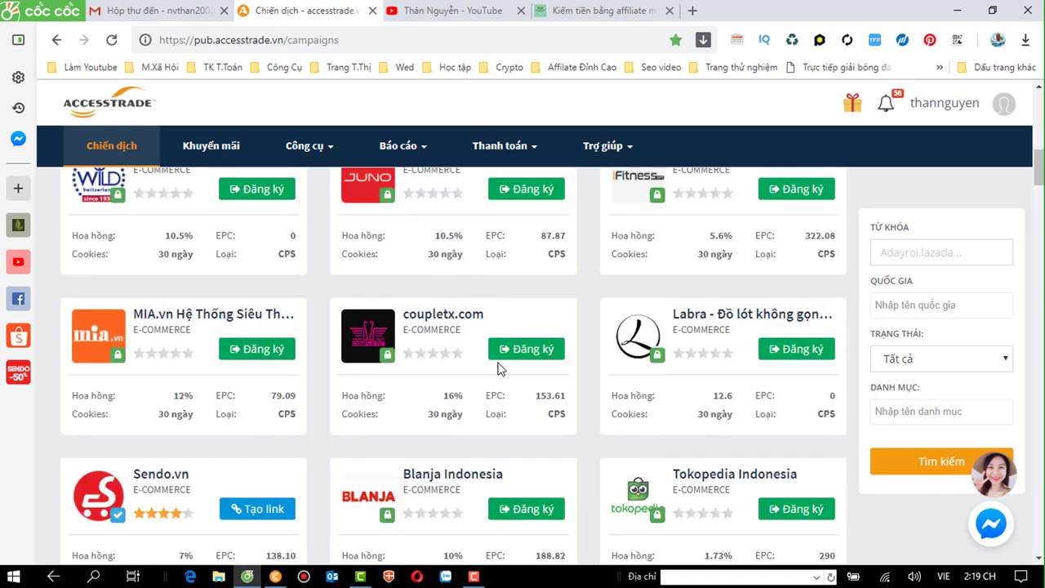
{"action": "scroll", "coordinate": [498, 367], "scroll_direction": "down", "scroll_amount": 2}
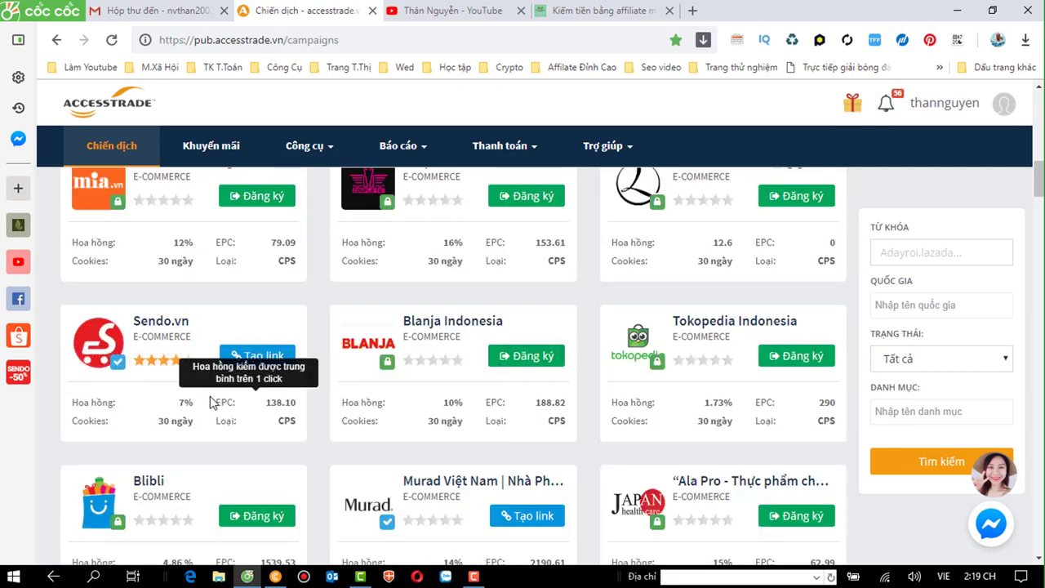
{"action": "scroll", "coordinate": [210, 396], "scroll_direction": "down", "scroll_amount": 2}
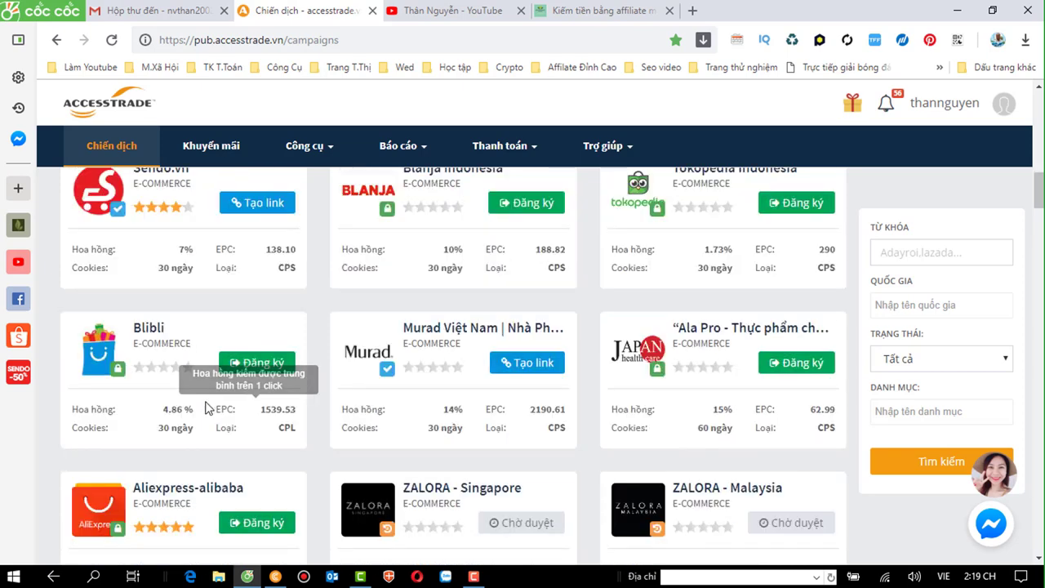
{"action": "scroll", "coordinate": [212, 402], "scroll_direction": "down", "scroll_amount": 1}
{"action": "scroll", "coordinate": [236, 385], "scroll_direction": "down", "scroll_amount": 2}
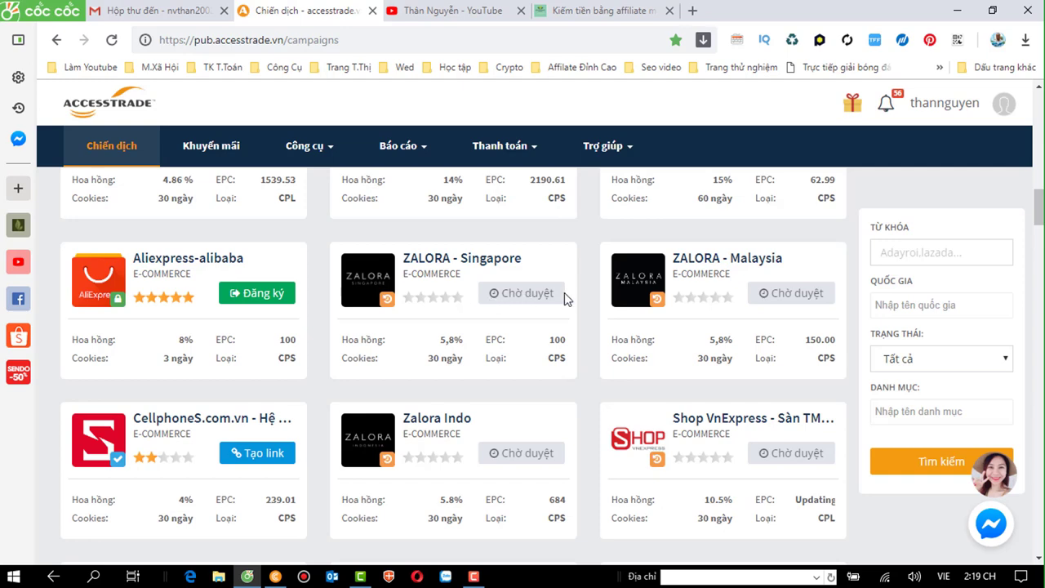
{"action": "scroll", "coordinate": [496, 294], "scroll_direction": "down", "scroll_amount": 2}
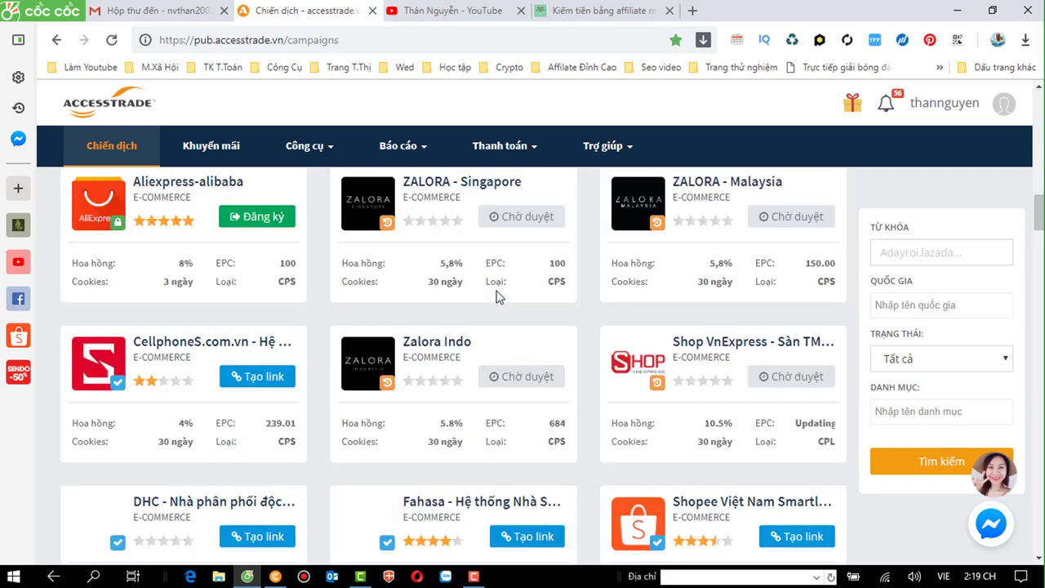
{"action": "scroll", "coordinate": [670, 321], "scroll_direction": "down", "scroll_amount": 2}
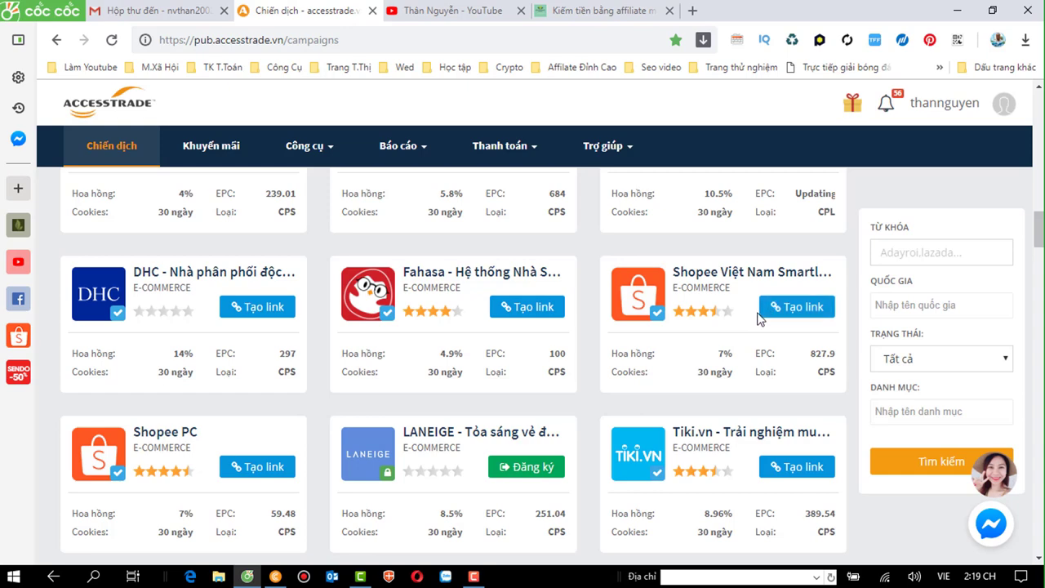
Step: Compare the commission, ratings and registration status of the Shopee, Tiki.vn, Fado.vn, VUA BIA and neighbouring E-commerce campaigns
{"action": "scroll", "coordinate": [759, 310], "scroll_direction": "down", "scroll_amount": 1}
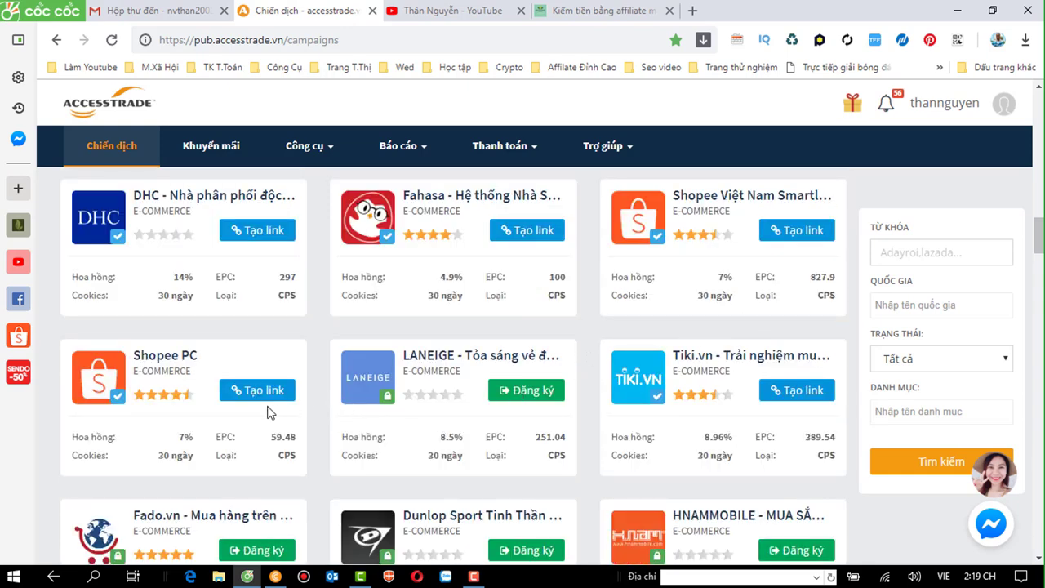
{"action": "scroll", "coordinate": [268, 412], "scroll_direction": "down", "scroll_amount": 1}
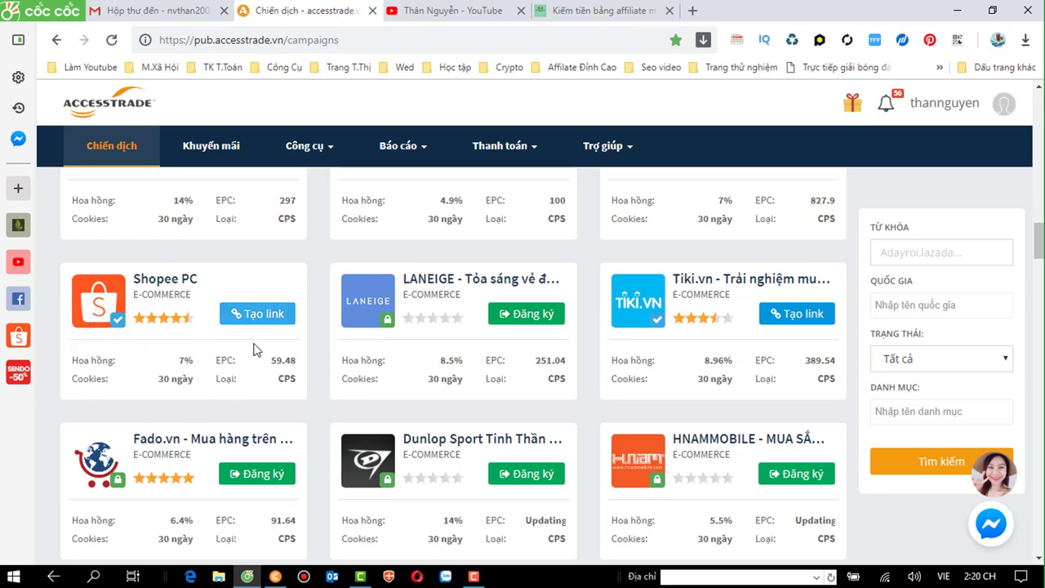
{"action": "scroll", "coordinate": [253, 351], "scroll_direction": "down", "scroll_amount": 2}
{"action": "scroll", "coordinate": [253, 357], "scroll_direction": "down", "scroll_amount": 1}
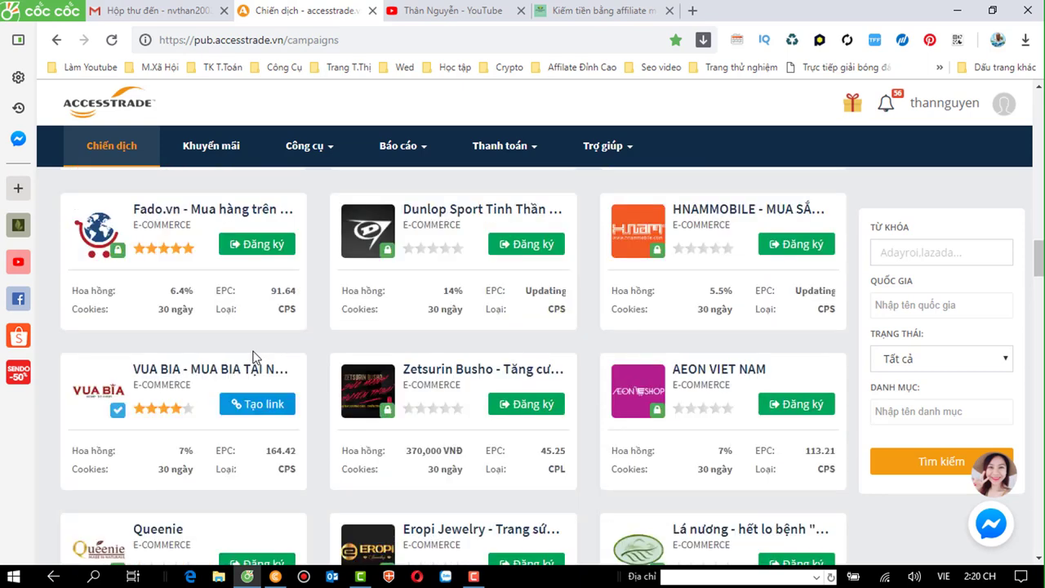
{"action": "scroll", "coordinate": [254, 356], "scroll_direction": "down", "scroll_amount": 1}
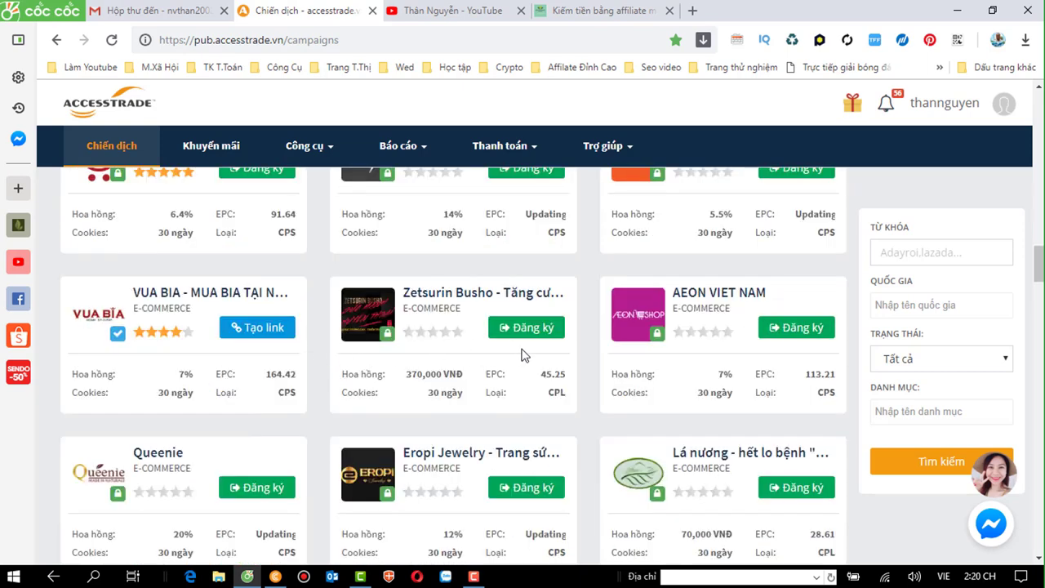
{"action": "scroll", "coordinate": [502, 345], "scroll_direction": "down", "scroll_amount": 1}
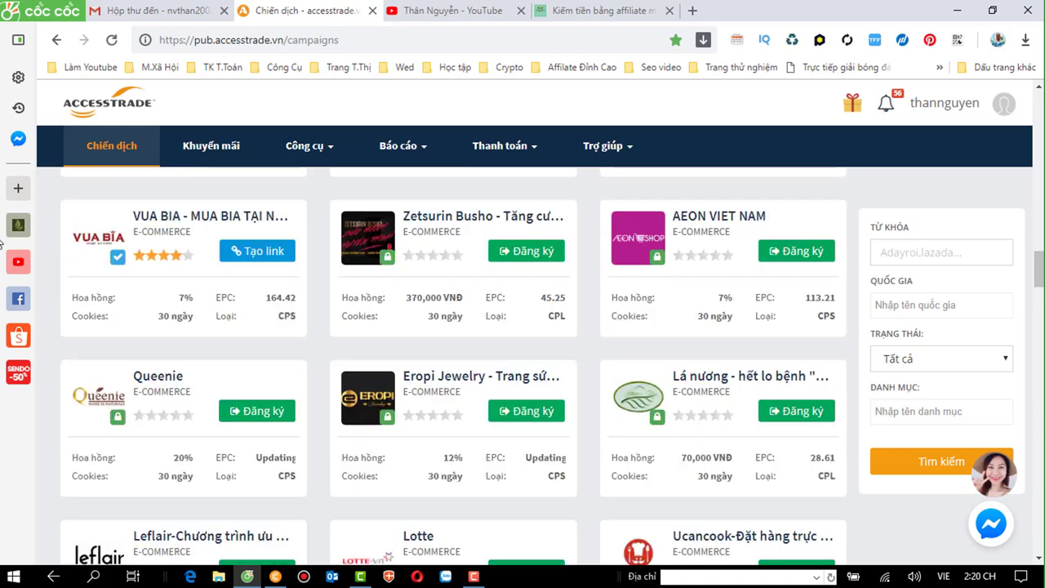
{"action": "scroll", "coordinate": [186, 356], "scroll_direction": "up", "scroll_amount": 3}
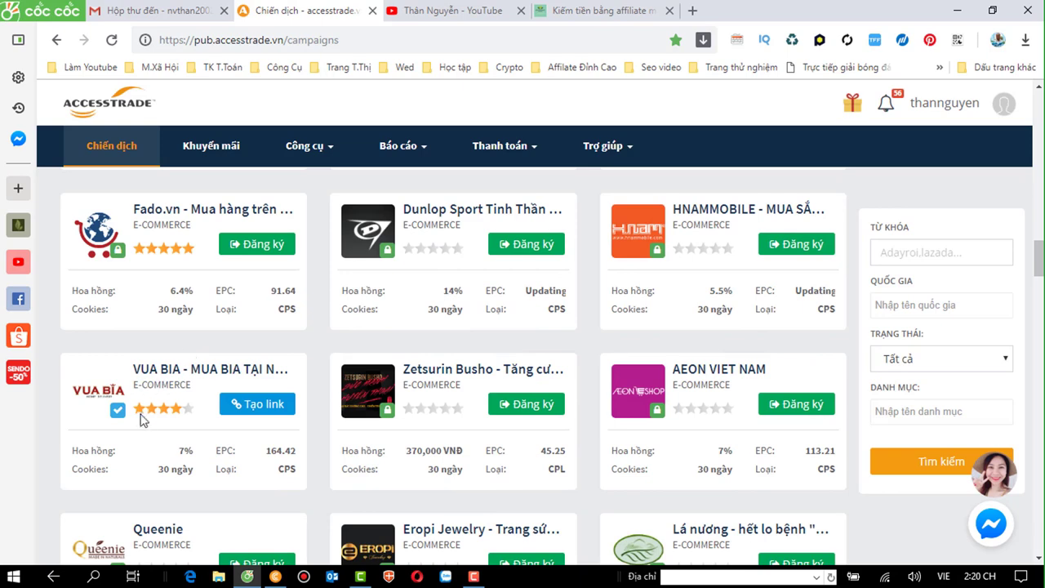
{"action": "scroll", "coordinate": [514, 357], "scroll_direction": "up", "scroll_amount": 2}
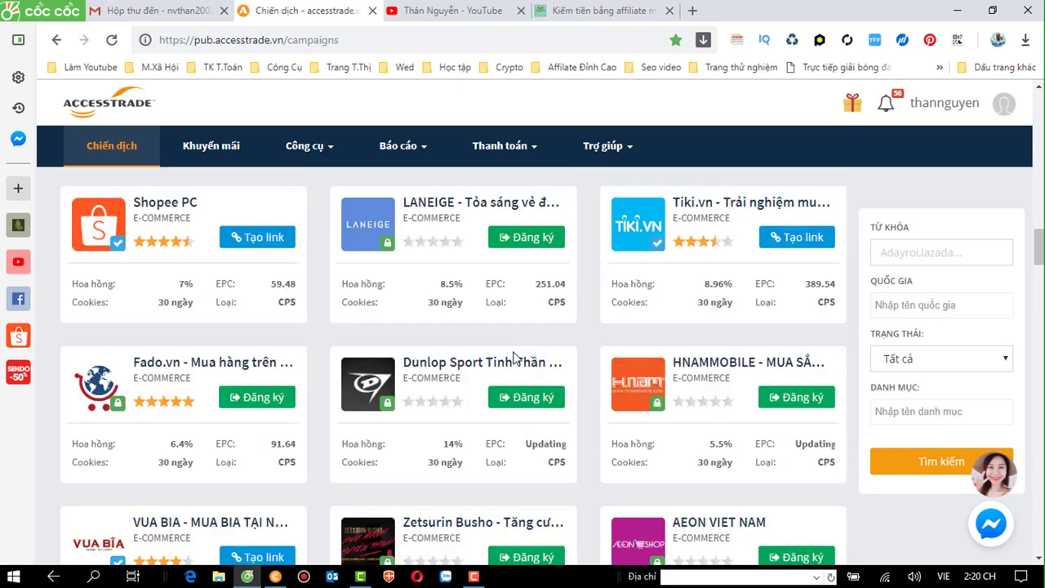
{"action": "scroll", "coordinate": [514, 357], "scroll_direction": "up", "scroll_amount": 1}
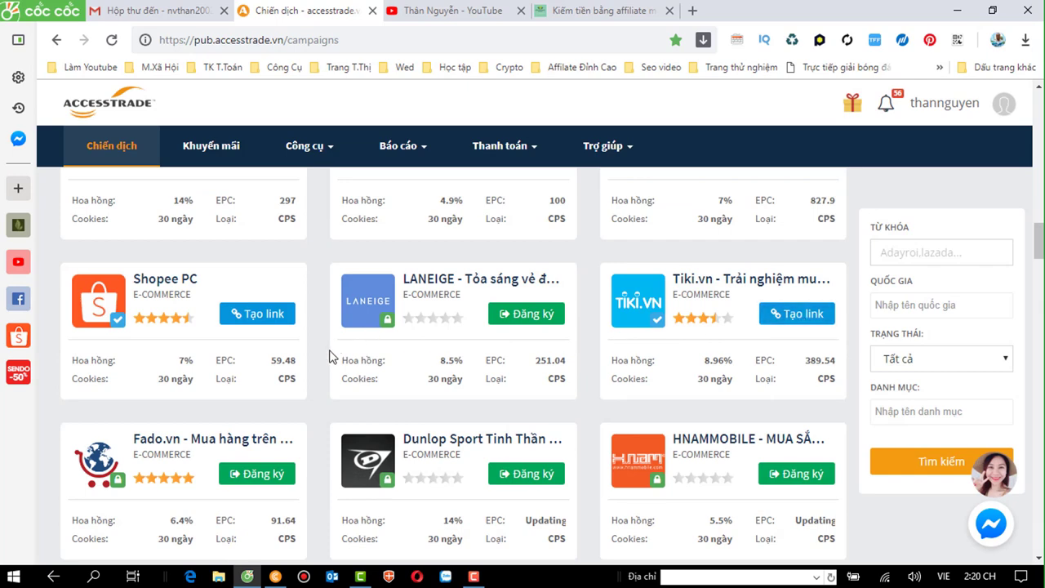
{"action": "scroll", "coordinate": [334, 356], "scroll_direction": "up", "scroll_amount": 2}
{"action": "scroll", "coordinate": [334, 355], "scroll_direction": "up", "scroll_amount": 2}
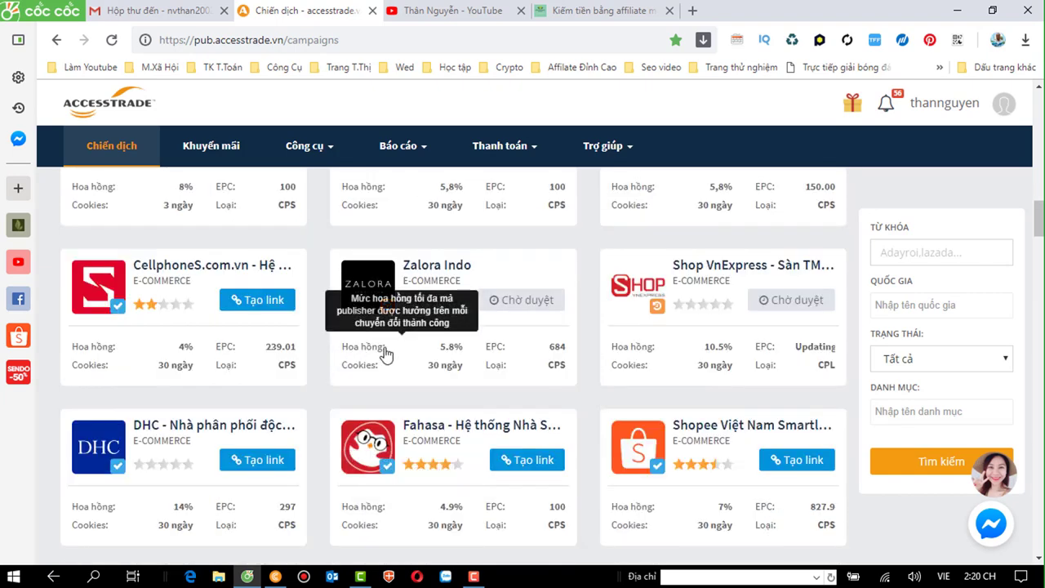
{"action": "scroll", "coordinate": [388, 353], "scroll_direction": "down", "scroll_amount": 2}
{"action": "scroll", "coordinate": [364, 353], "scroll_direction": "down", "scroll_amount": 1}
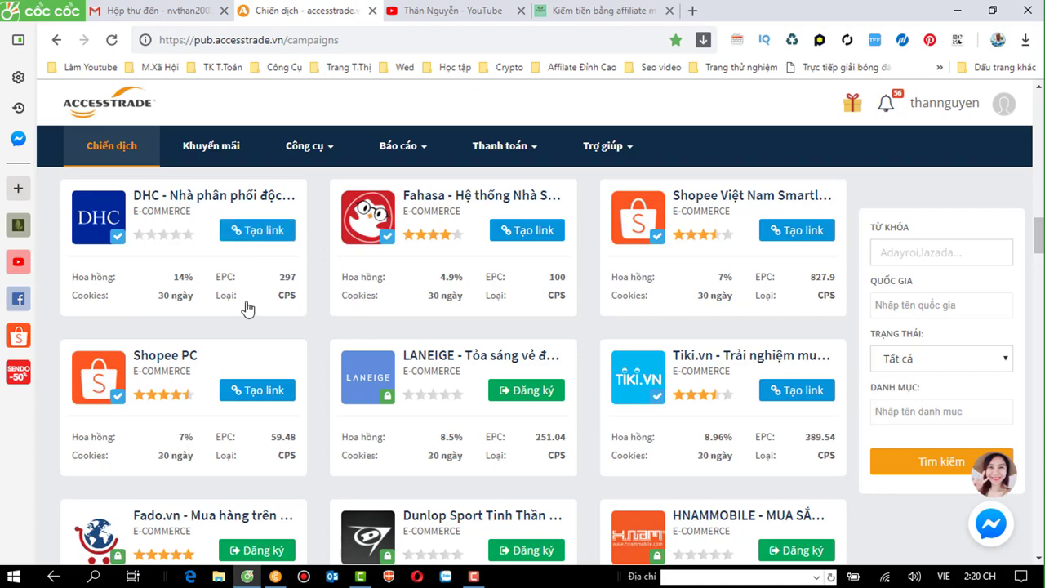
Step: Find the Nguyễn Kim campaign at the end of the E-commerce category and register for it
{"action": "scroll", "coordinate": [231, 303], "scroll_direction": "down", "scroll_amount": 3}
{"action": "scroll", "coordinate": [231, 303], "scroll_direction": "down", "scroll_amount": 4}
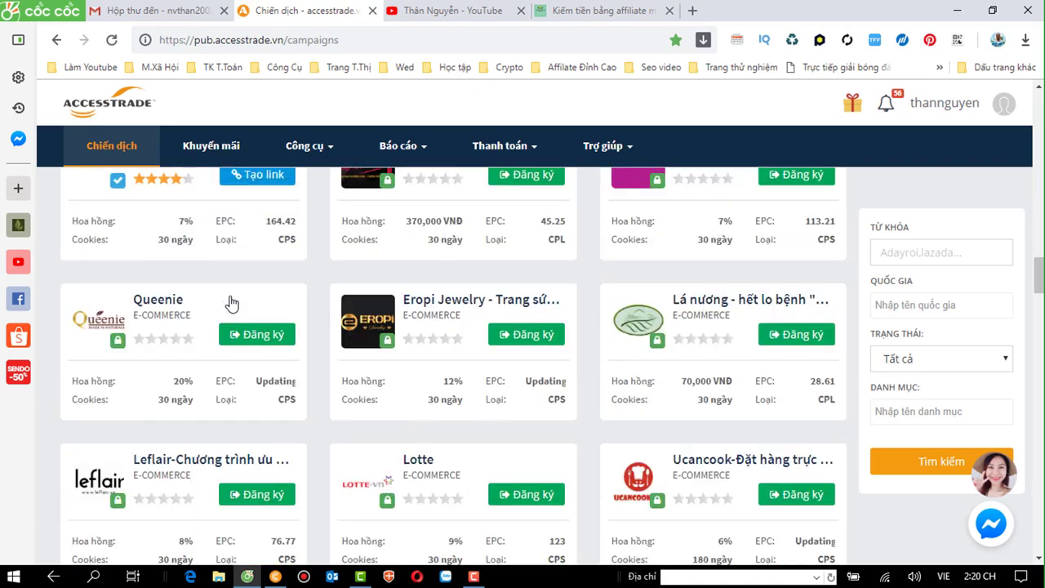
{"action": "scroll", "coordinate": [231, 303], "scroll_direction": "down", "scroll_amount": 3}
{"action": "scroll", "coordinate": [231, 303], "scroll_direction": "down", "scroll_amount": 1}
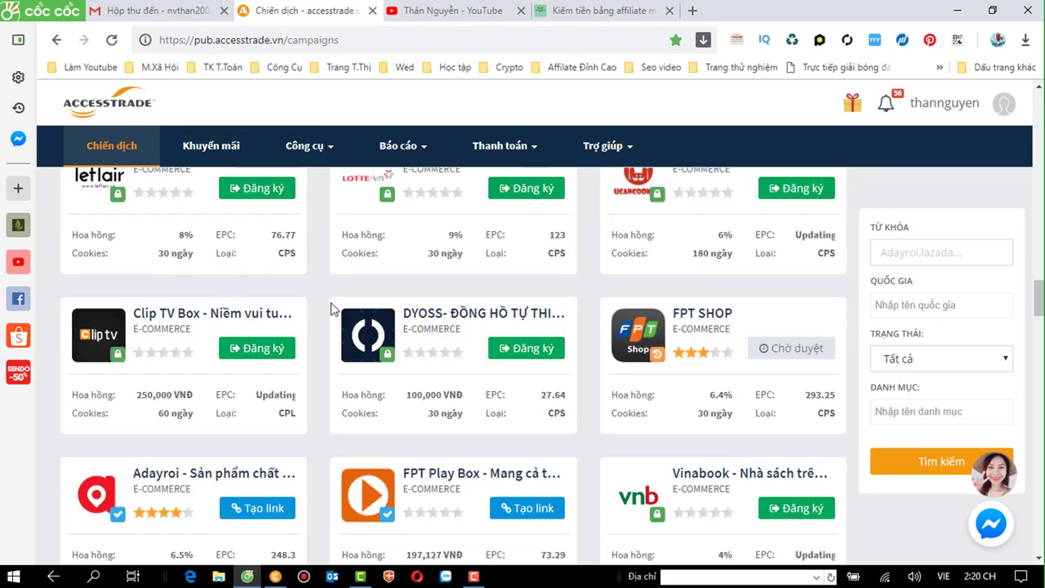
{"action": "scroll", "coordinate": [691, 364], "scroll_direction": "down", "scroll_amount": 3}
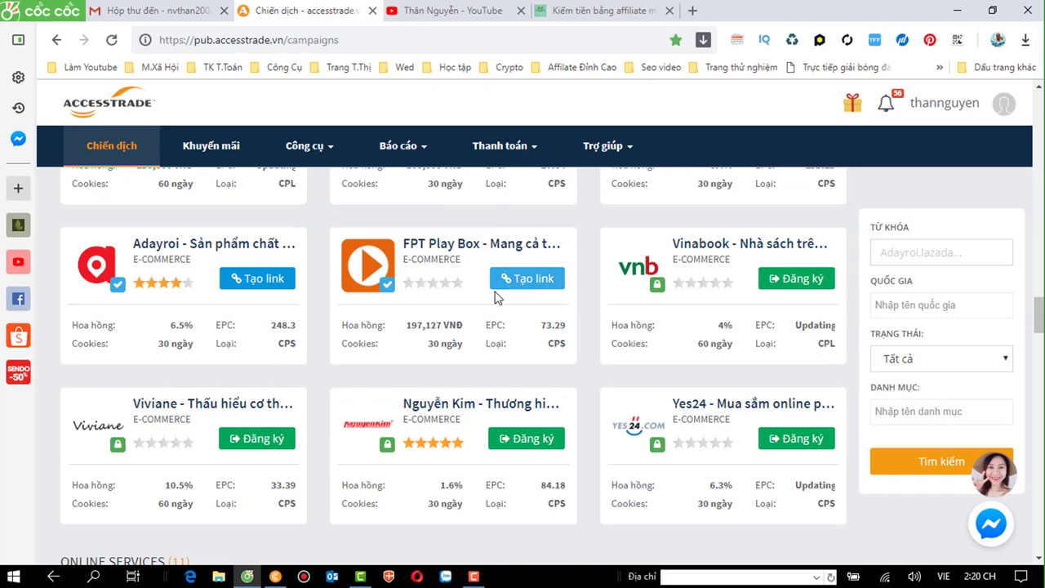
{"action": "scroll", "coordinate": [493, 302], "scroll_direction": "down", "scroll_amount": 1}
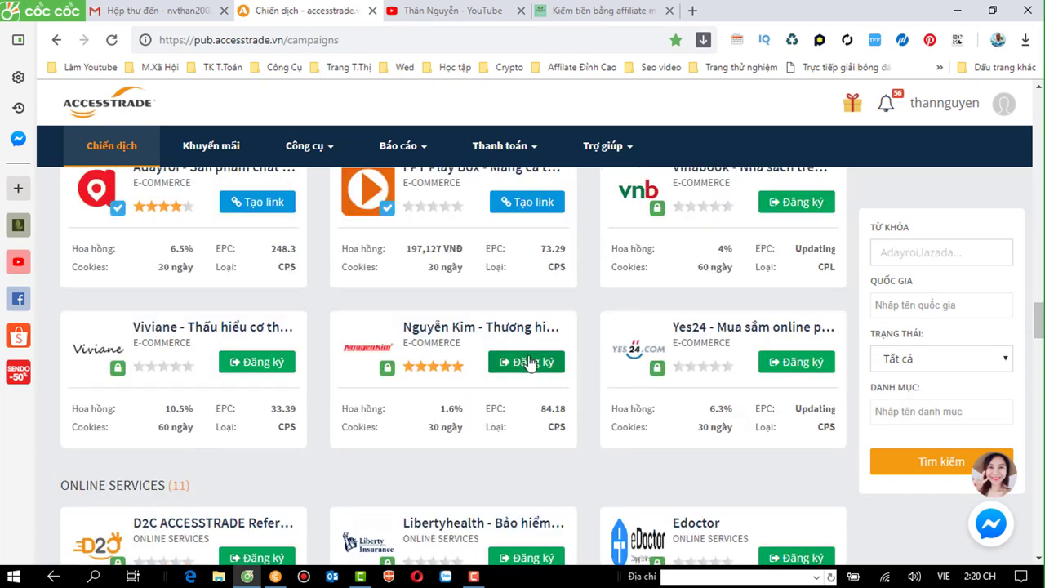
{"action": "scroll", "coordinate": [504, 396], "scroll_direction": "down", "scroll_amount": 1}
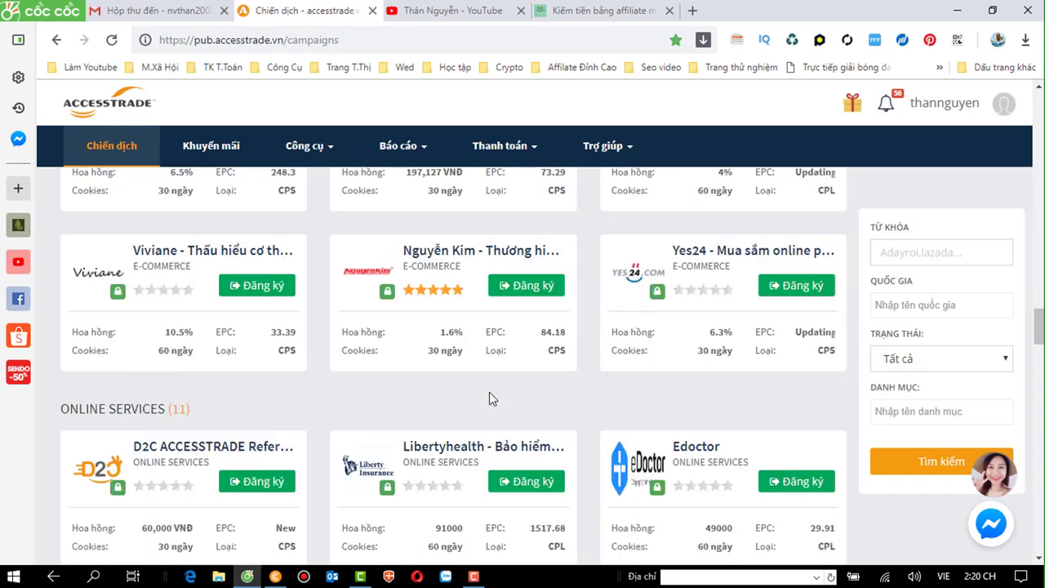
{"action": "left_click", "coordinate": [516, 288]}
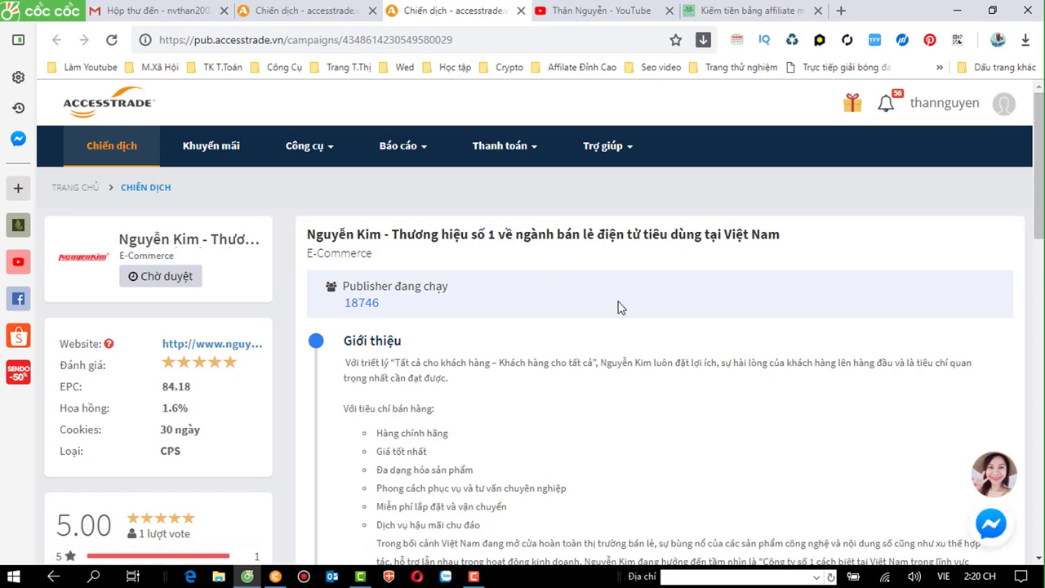
Step: Review the Nguyễn Kim campaign's approval status, introduction, conditions and publisher reviews
{"action": "scroll", "coordinate": [592, 320], "scroll_direction": "down", "scroll_amount": 1}
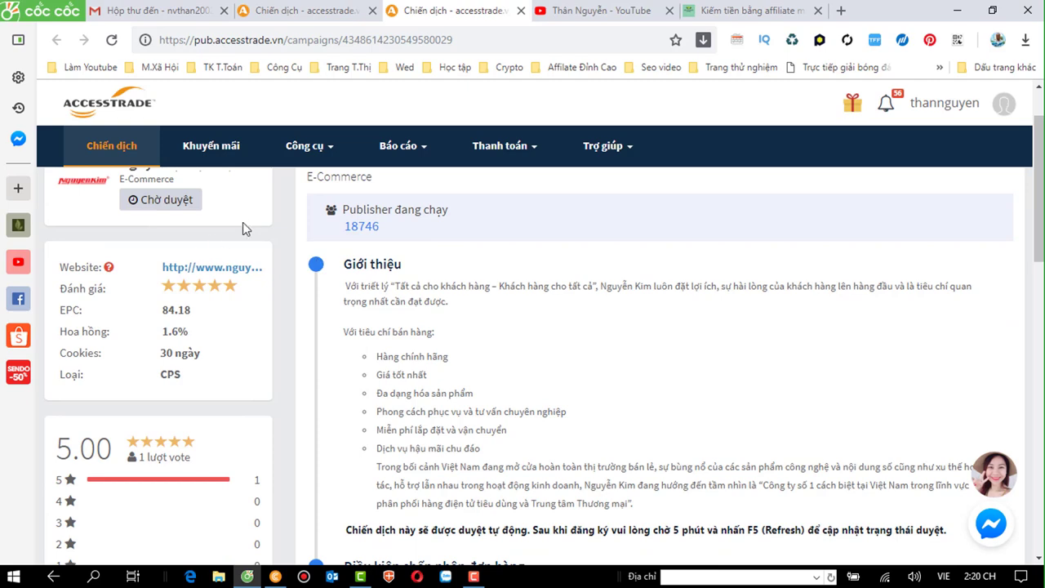
{"action": "scroll", "coordinate": [204, 242], "scroll_direction": "up", "scroll_amount": 1}
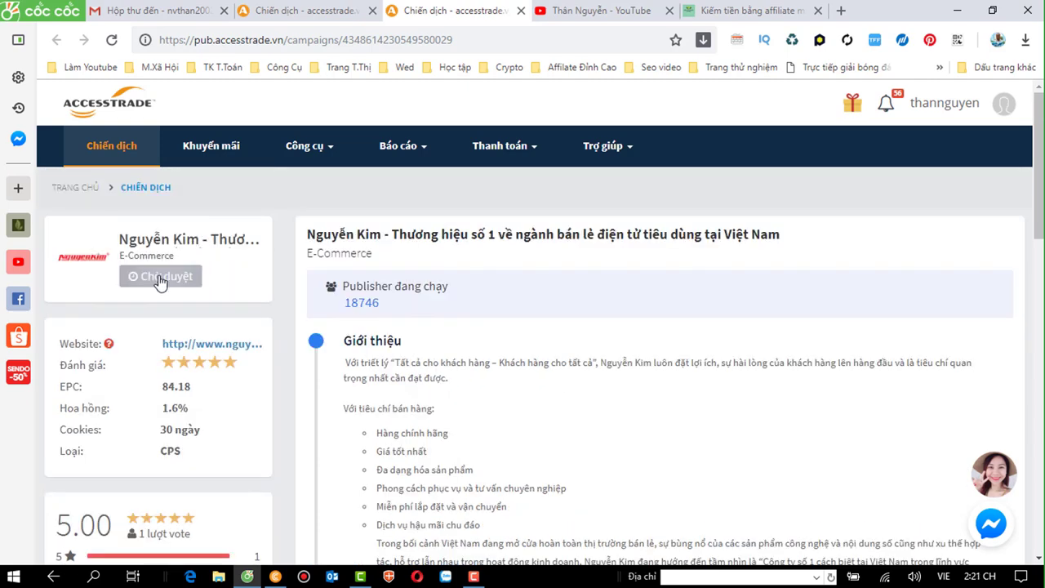
{"action": "scroll", "coordinate": [460, 311], "scroll_direction": "down", "scroll_amount": 10}
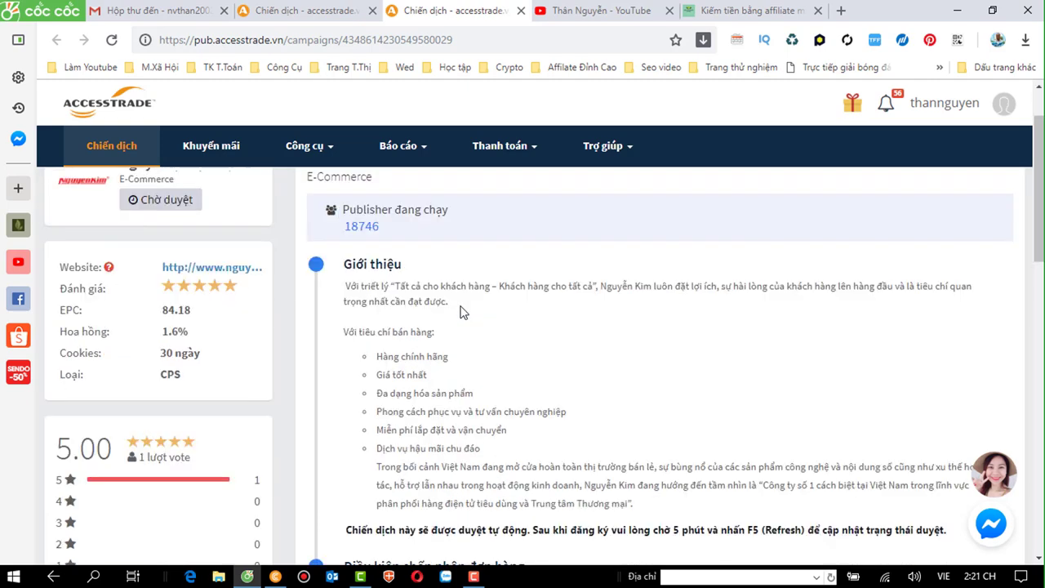
{"action": "scroll", "coordinate": [460, 311], "scroll_direction": "down", "scroll_amount": 8}
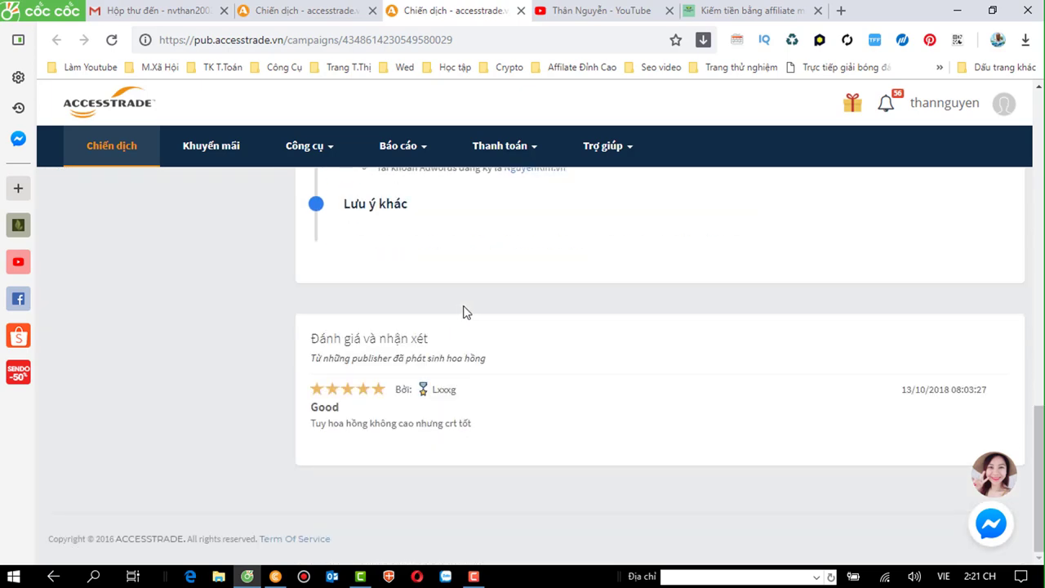
{"action": "scroll", "coordinate": [463, 312], "scroll_direction": "up", "scroll_amount": 15}
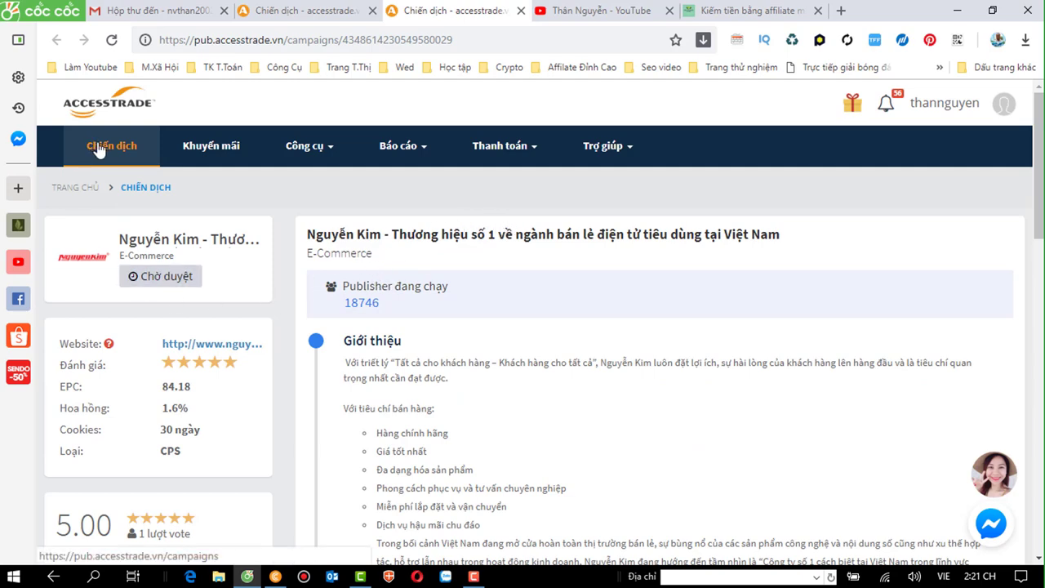
Step: Return to the campaign list, then open the page that collects all partner promotions
{"action": "left_click", "coordinate": [118, 158]}
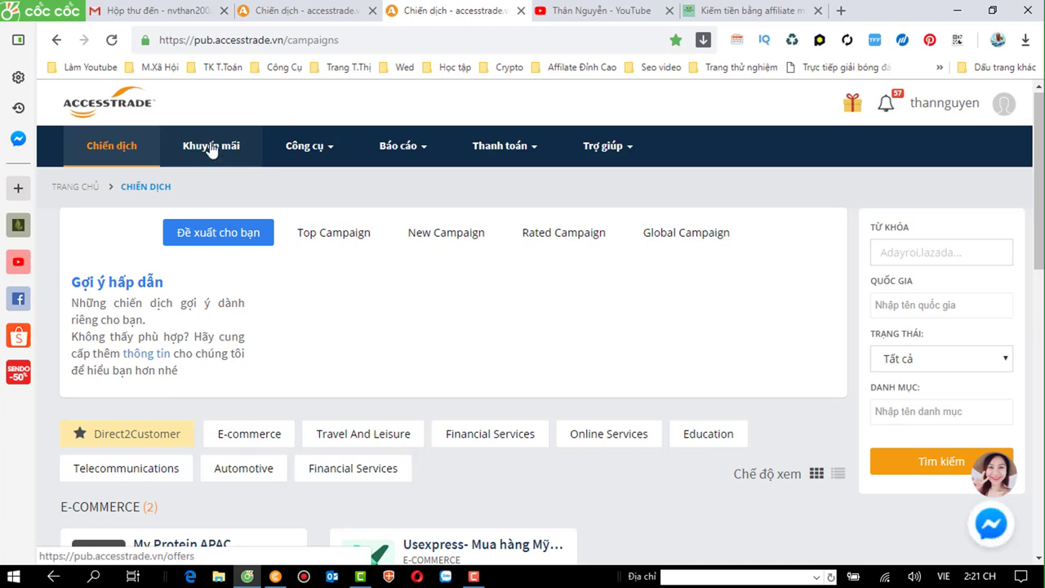
{"action": "left_click", "coordinate": [325, 229]}
{"action": "left_click", "coordinate": [464, 230]}
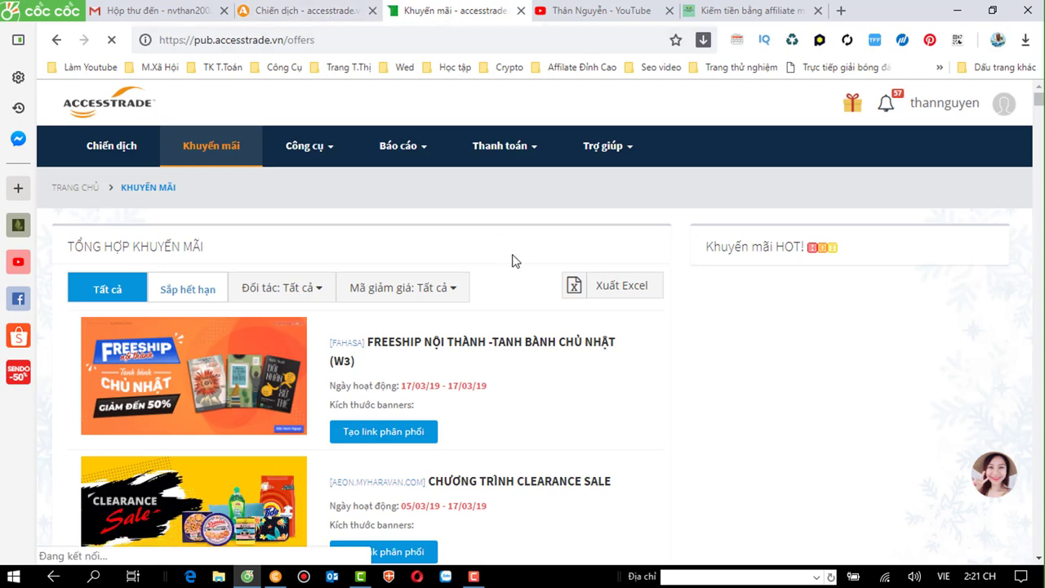
Step: Look through the partner promotions, examining their active dates, discount codes and distribution link options
{"action": "scroll", "coordinate": [485, 335], "scroll_direction": "down", "scroll_amount": 1}
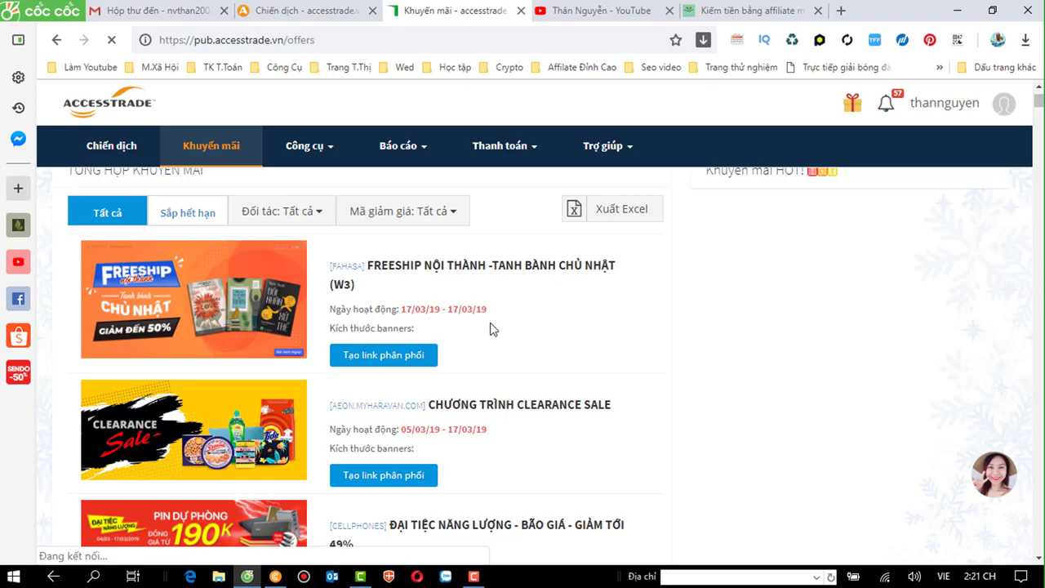
{"action": "scroll", "coordinate": [493, 328], "scroll_direction": "down", "scroll_amount": 1}
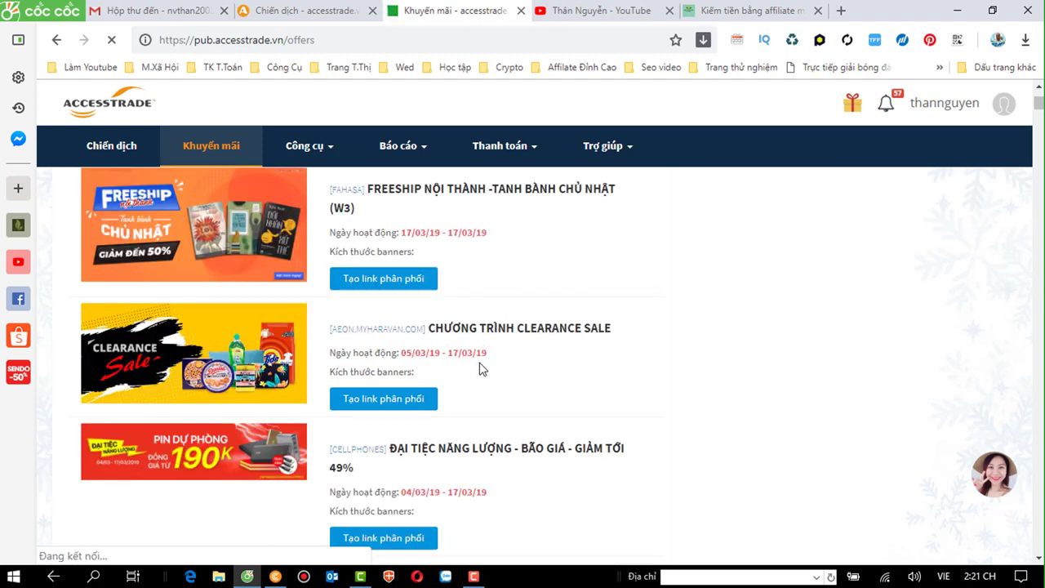
{"action": "scroll", "coordinate": [482, 369], "scroll_direction": "down", "scroll_amount": 2}
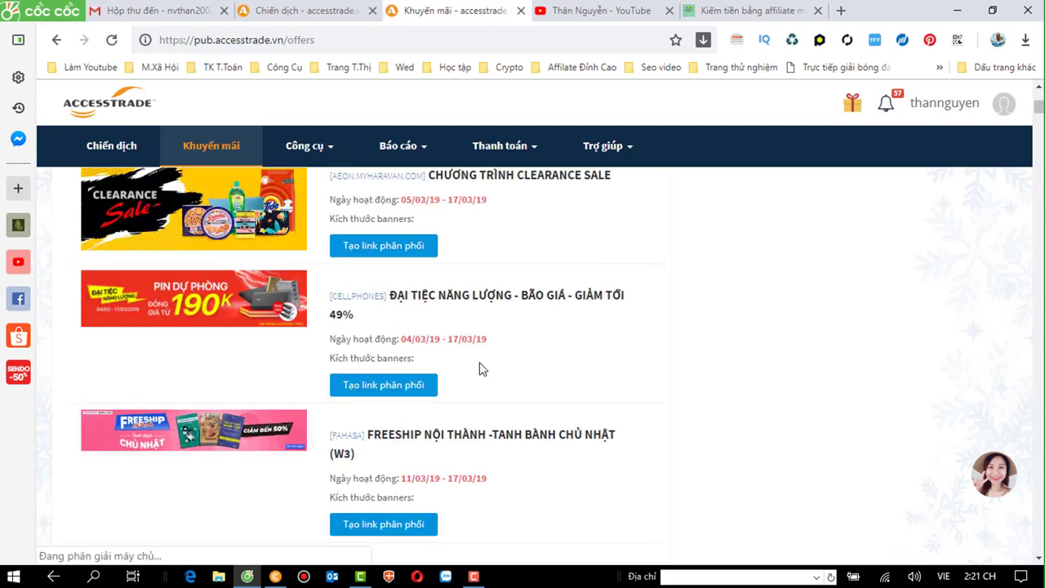
{"action": "scroll", "coordinate": [482, 369], "scroll_direction": "down", "scroll_amount": 1}
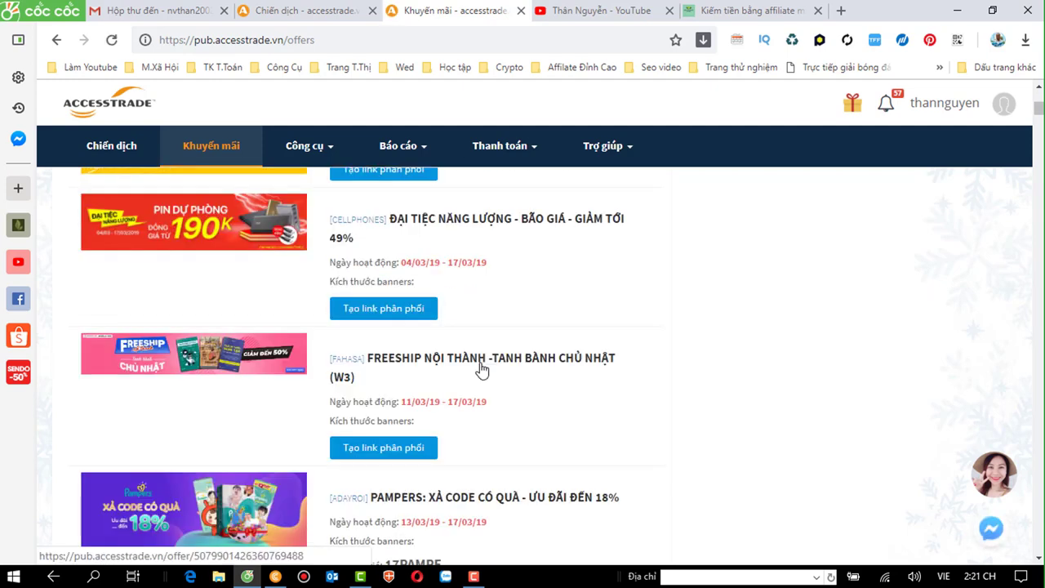
{"action": "scroll", "coordinate": [482, 369], "scroll_direction": "down", "scroll_amount": 1}
{"action": "scroll", "coordinate": [482, 370], "scroll_direction": "down", "scroll_amount": 2}
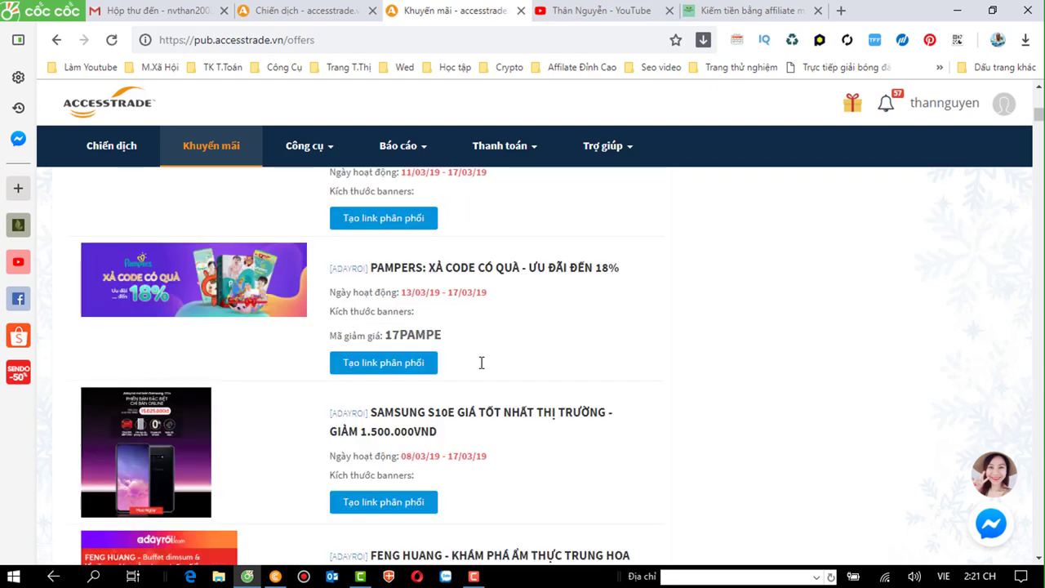
{"action": "scroll", "coordinate": [482, 366], "scroll_direction": "down", "scroll_amount": 2}
{"action": "scroll", "coordinate": [482, 369], "scroll_direction": "down", "scroll_amount": 2}
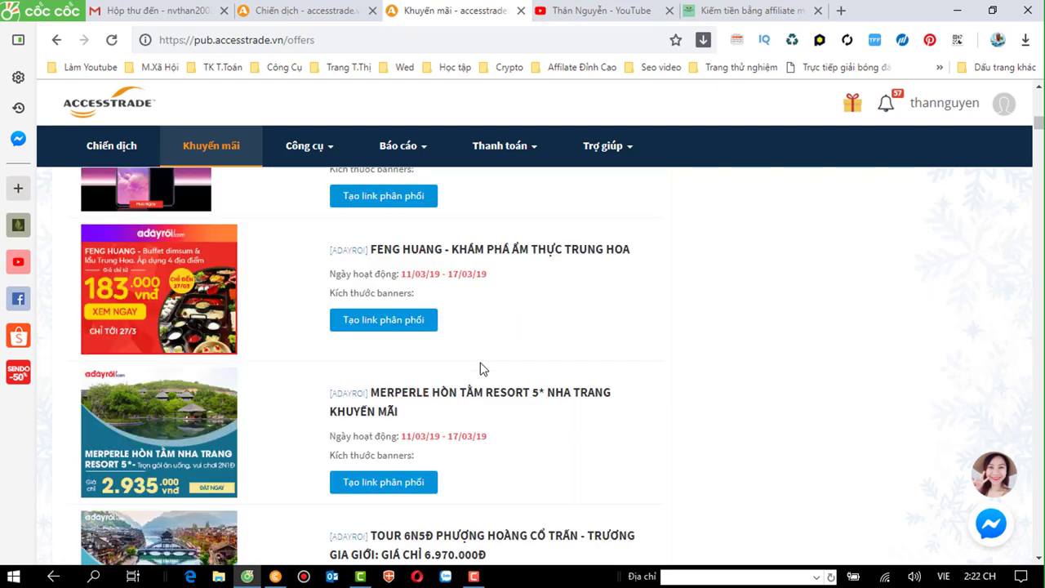
Step: Browse further down the promotions list, examining the Adayroi and Leflair offers with their active dates
{"action": "scroll", "coordinate": [482, 369], "scroll_direction": "down", "scroll_amount": 1}
{"action": "scroll", "coordinate": [482, 365], "scroll_direction": "down", "scroll_amount": 1}
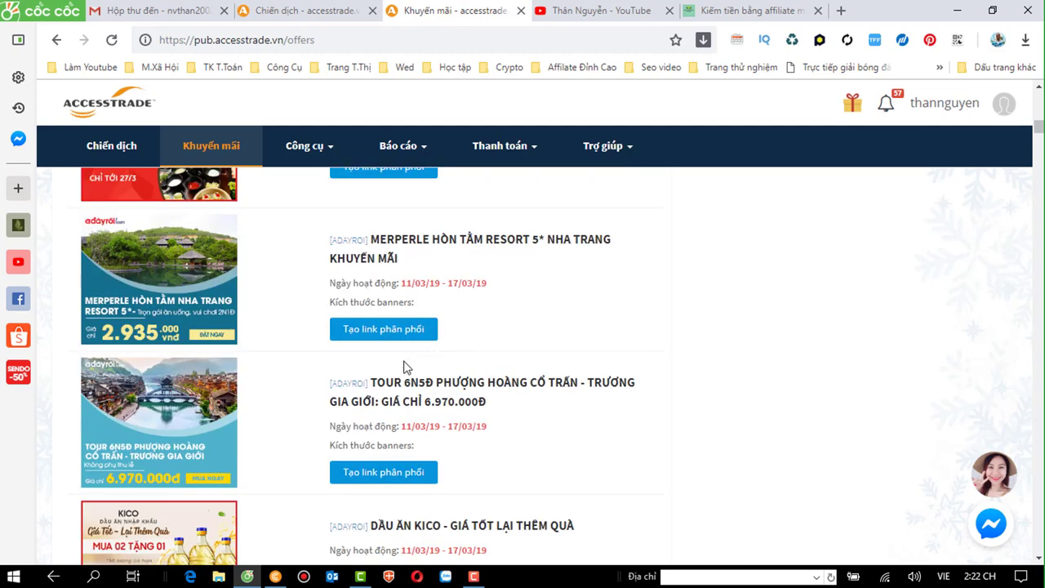
{"action": "scroll", "coordinate": [401, 369], "scroll_direction": "down", "scroll_amount": 1}
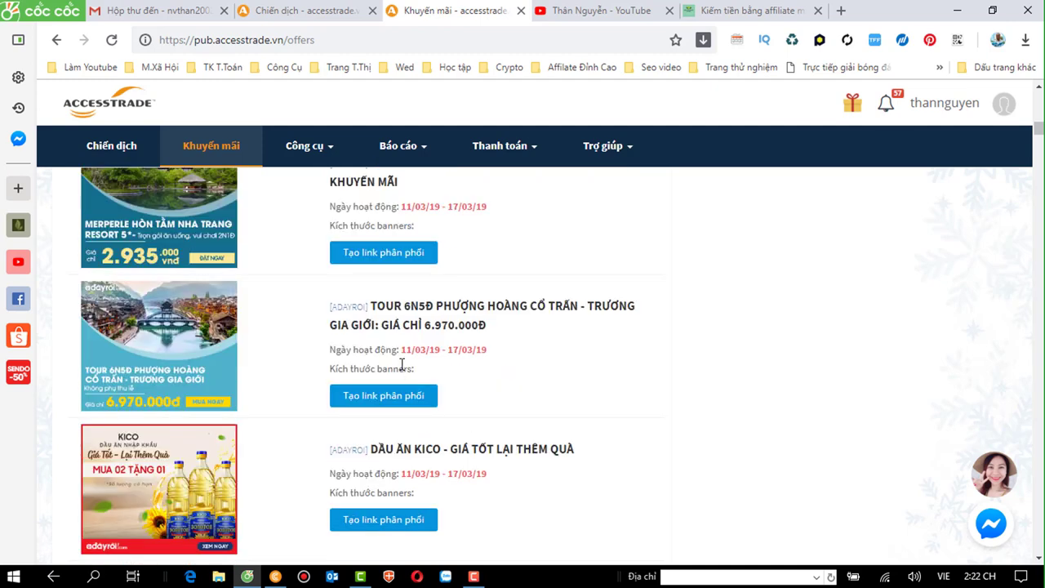
{"action": "scroll", "coordinate": [402, 365], "scroll_direction": "down", "scroll_amount": 1}
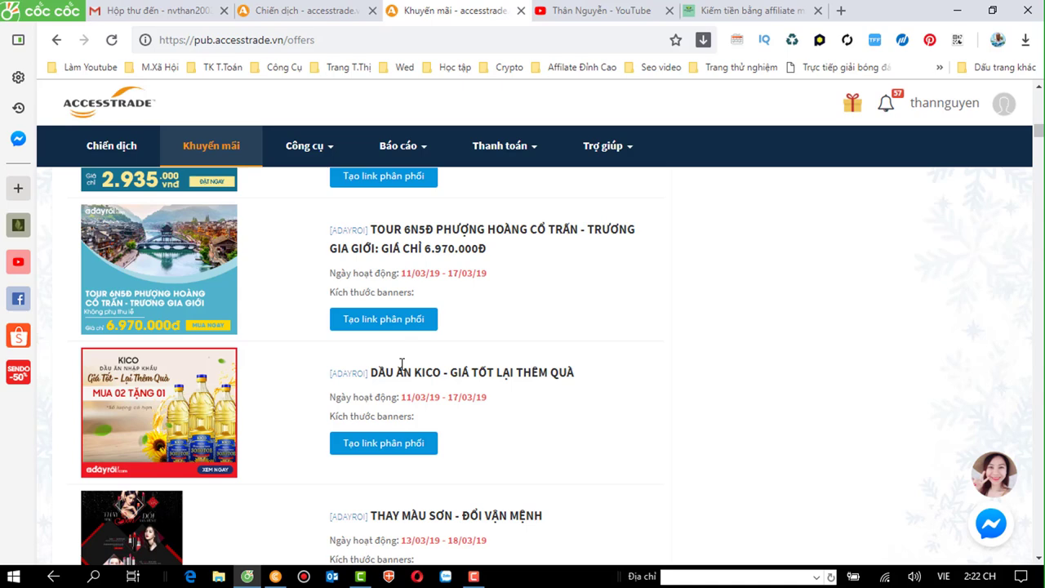
{"action": "scroll", "coordinate": [401, 365], "scroll_direction": "down", "scroll_amount": 2}
{"action": "scroll", "coordinate": [401, 368], "scroll_direction": "down", "scroll_amount": 1}
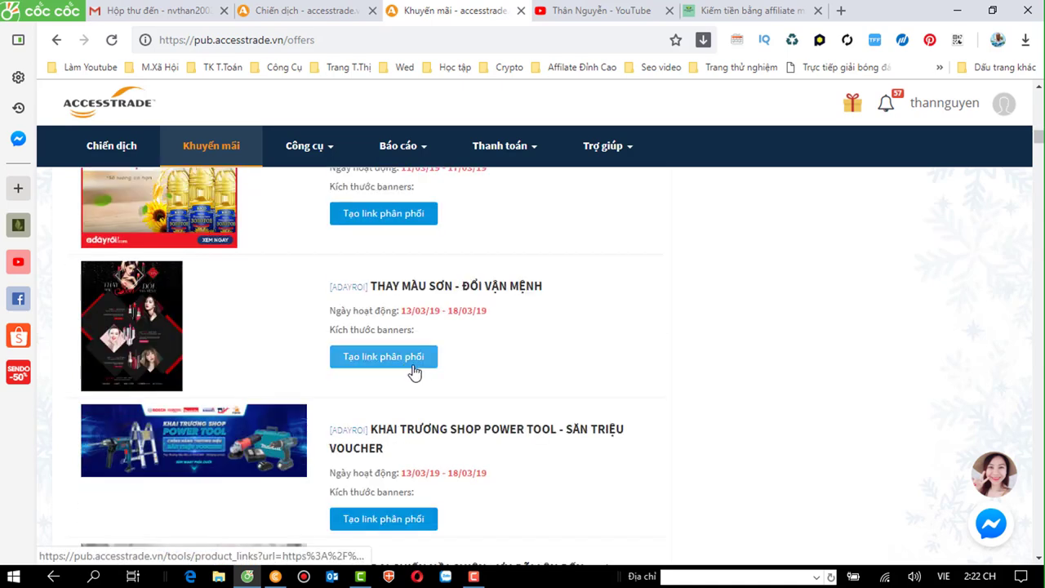
{"action": "scroll", "coordinate": [414, 346], "scroll_direction": "down", "scroll_amount": 3}
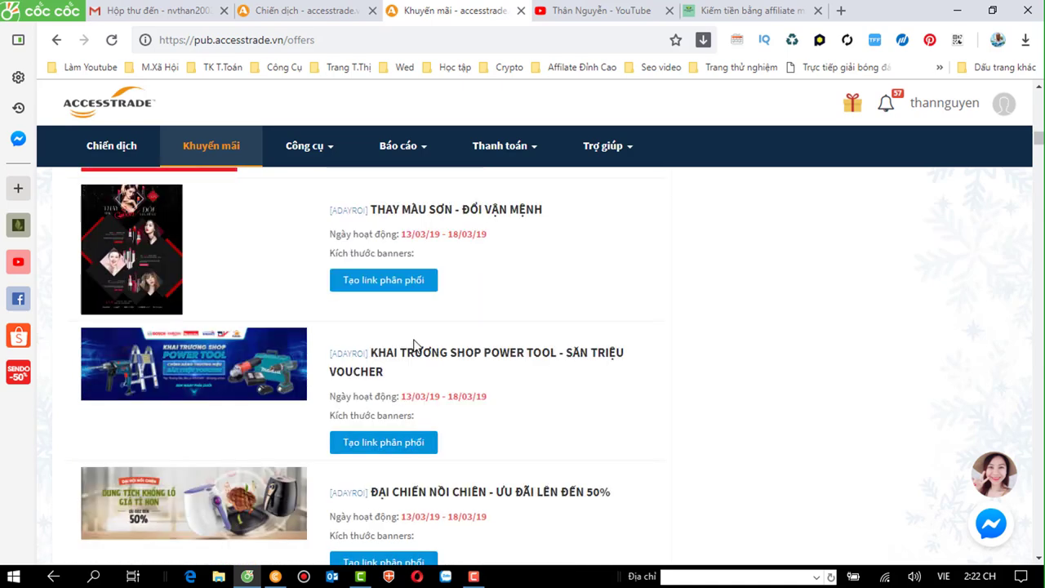
{"action": "scroll", "coordinate": [414, 347], "scroll_direction": "down", "scroll_amount": 2}
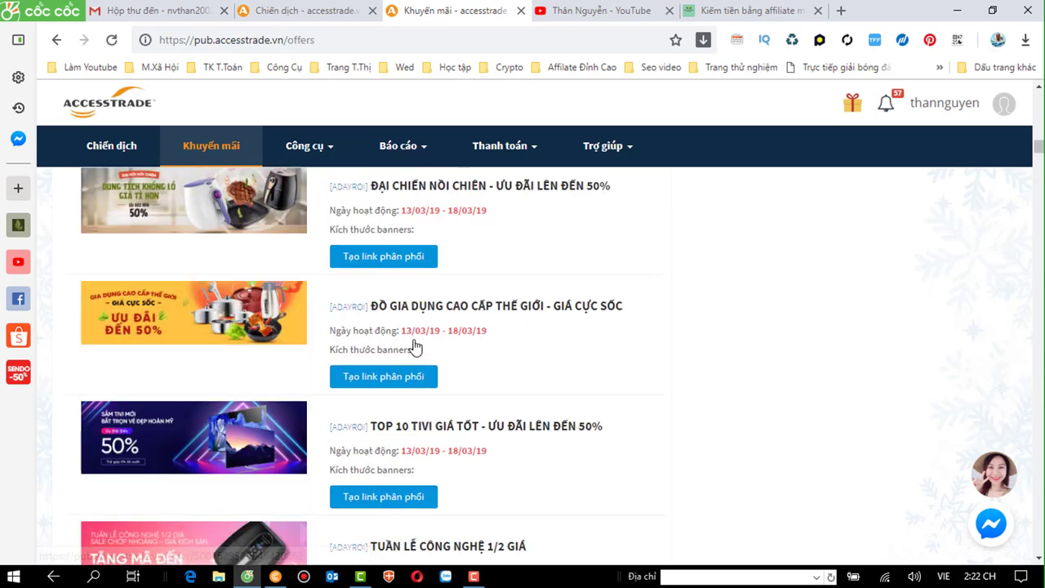
{"action": "scroll", "coordinate": [415, 343], "scroll_direction": "down", "scroll_amount": 4}
{"action": "scroll", "coordinate": [415, 341], "scroll_direction": "down", "scroll_amount": 3}
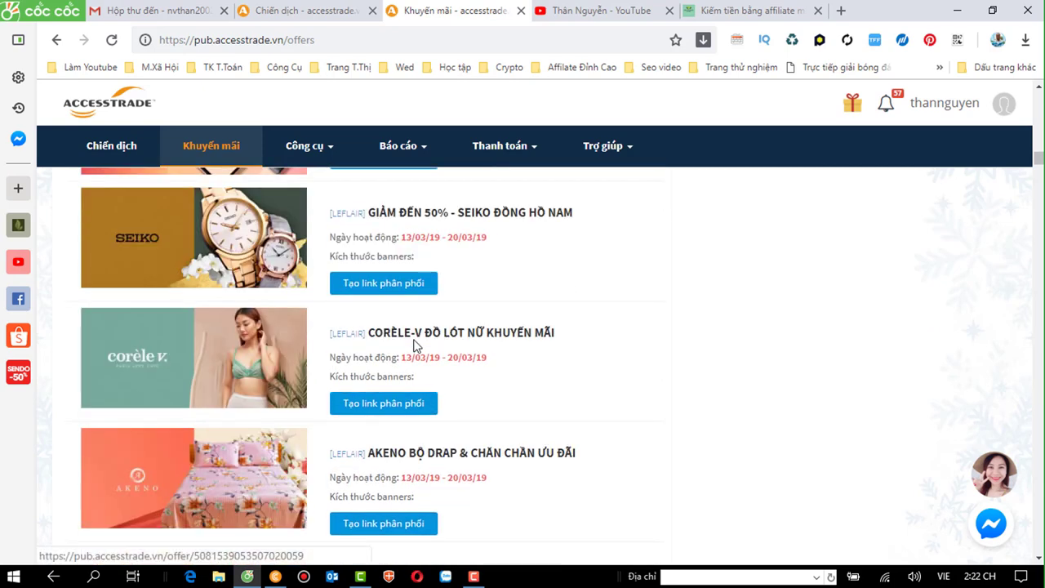
{"action": "scroll", "coordinate": [414, 344], "scroll_direction": "down", "scroll_amount": 2}
{"action": "scroll", "coordinate": [462, 303], "scroll_direction": "up", "scroll_amount": 12}
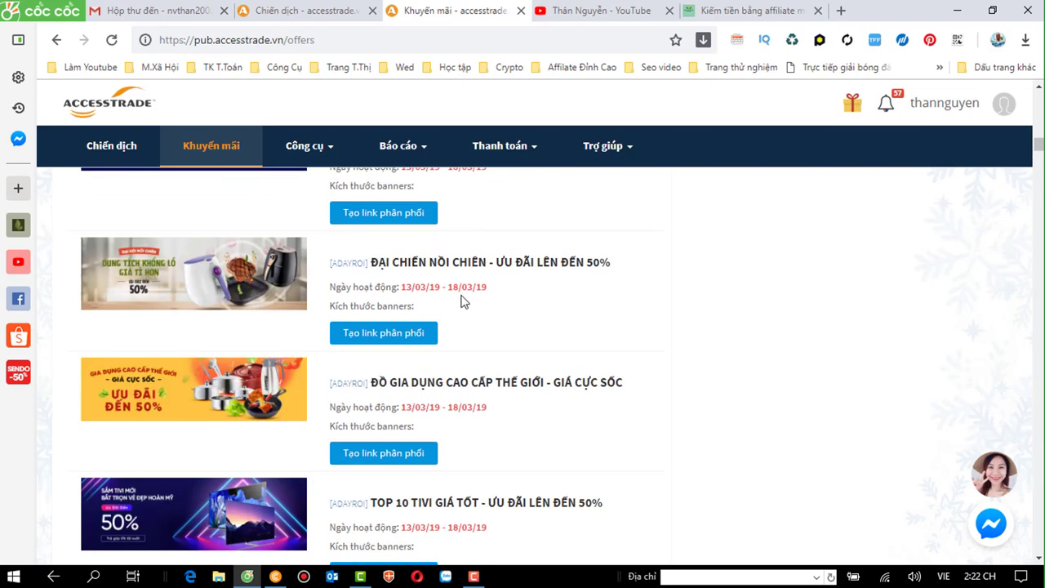
{"action": "scroll", "coordinate": [525, 200], "scroll_direction": "up", "scroll_amount": 2}
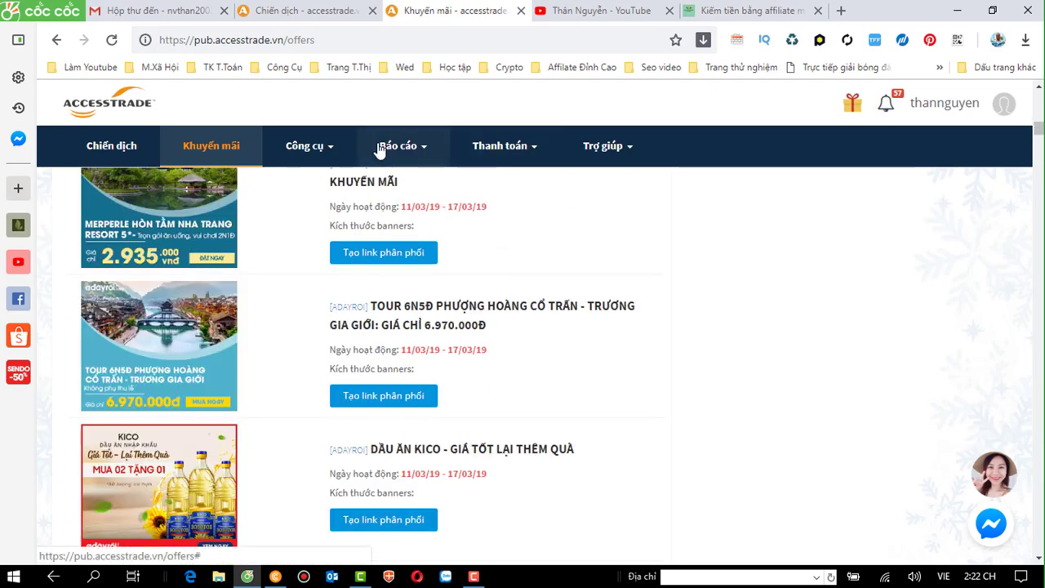
Step: Open the overview report and examine its commission, conversion, click, traffic source and order sections
{"action": "left_click", "coordinate": [331, 147]}
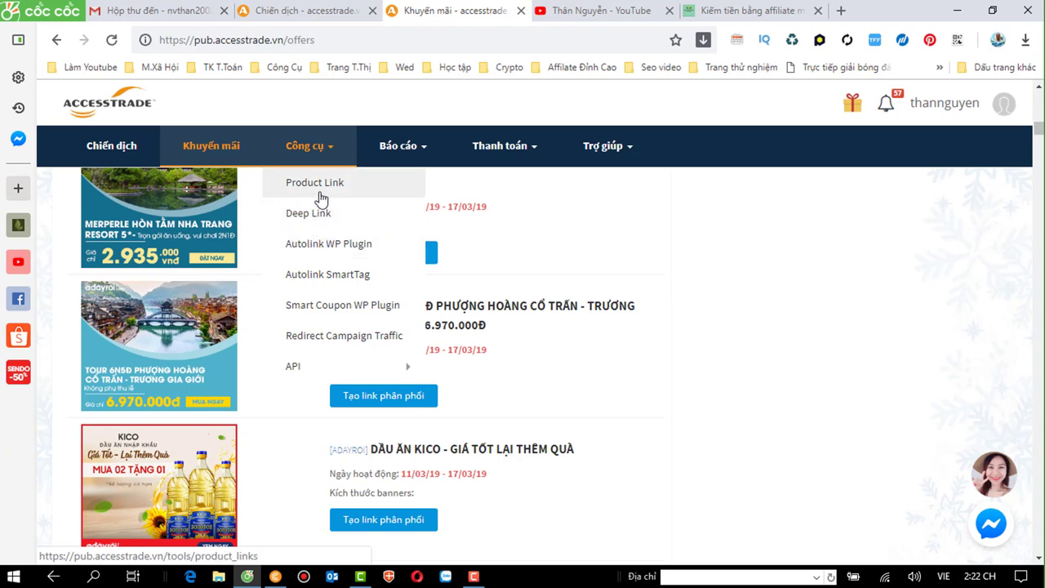
{"action": "mouse_move", "coordinate": [422, 154]}
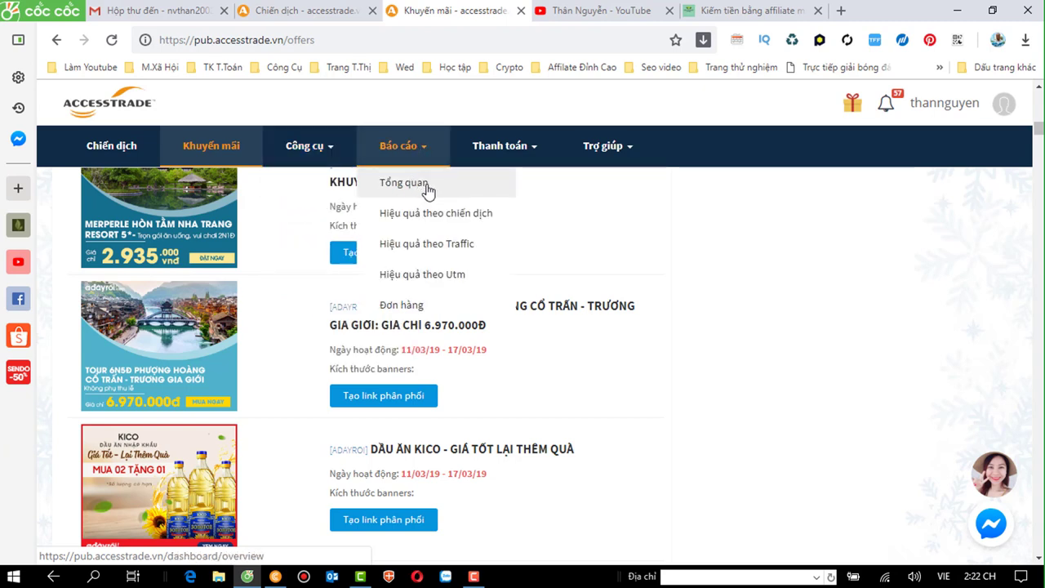
{"action": "left_click", "coordinate": [400, 186]}
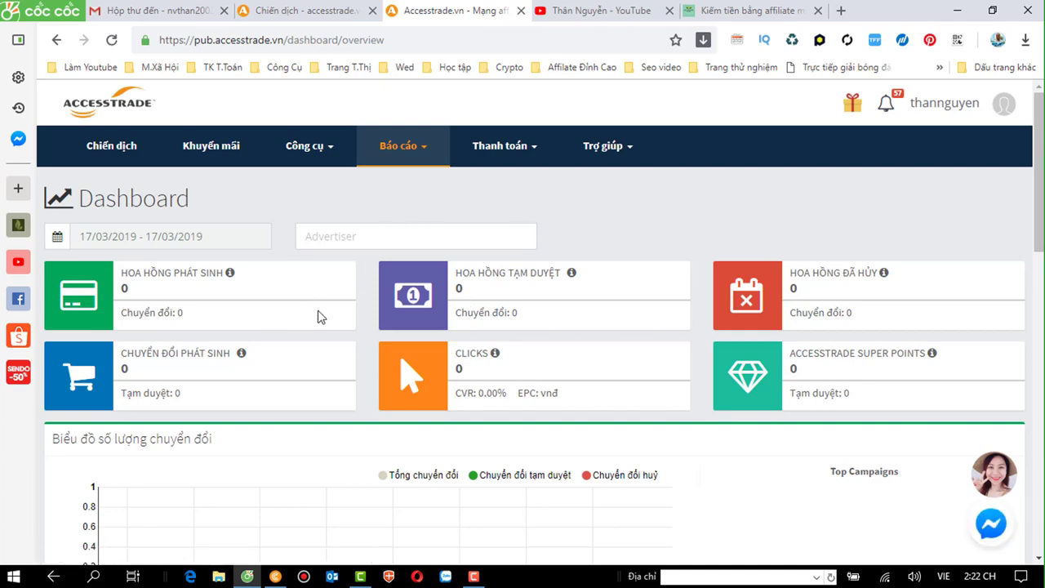
{"action": "scroll", "coordinate": [462, 321], "scroll_direction": "down", "scroll_amount": 3}
{"action": "scroll", "coordinate": [629, 282], "scroll_direction": "down", "scroll_amount": 3}
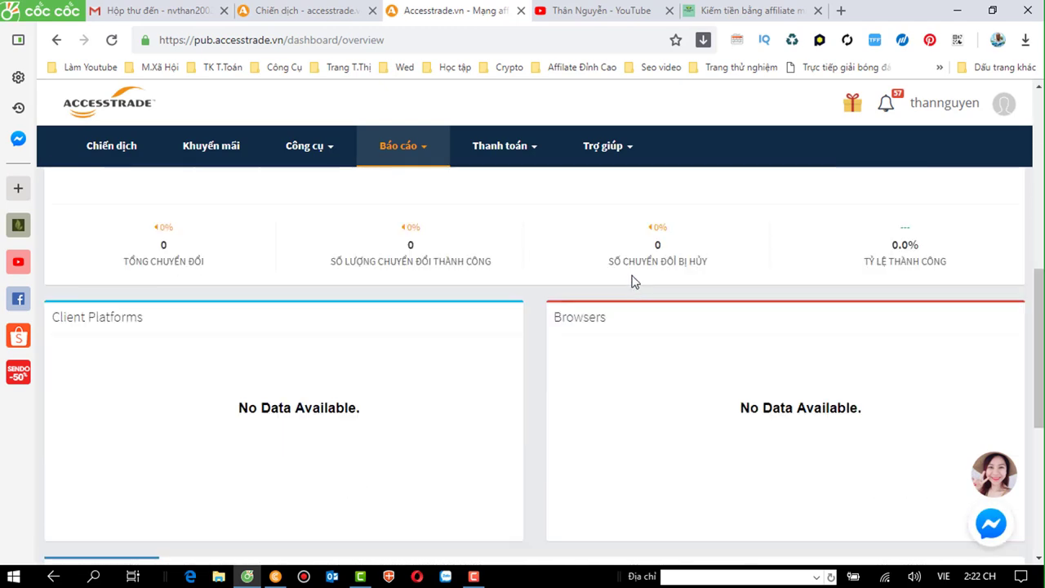
{"action": "scroll", "coordinate": [635, 281], "scroll_direction": "down", "scroll_amount": 5}
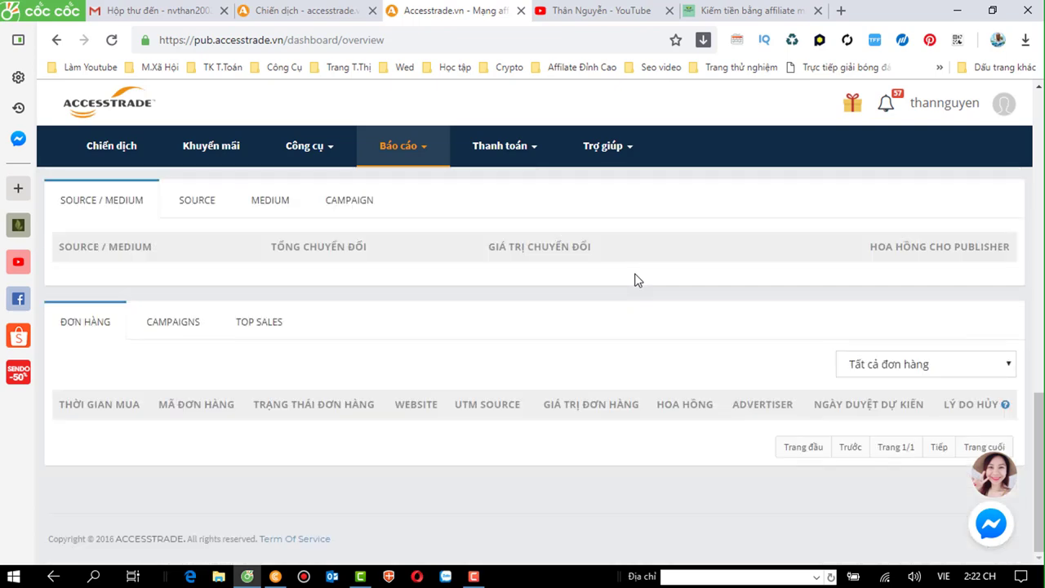
{"action": "scroll", "coordinate": [637, 280], "scroll_direction": "up", "scroll_amount": 8}
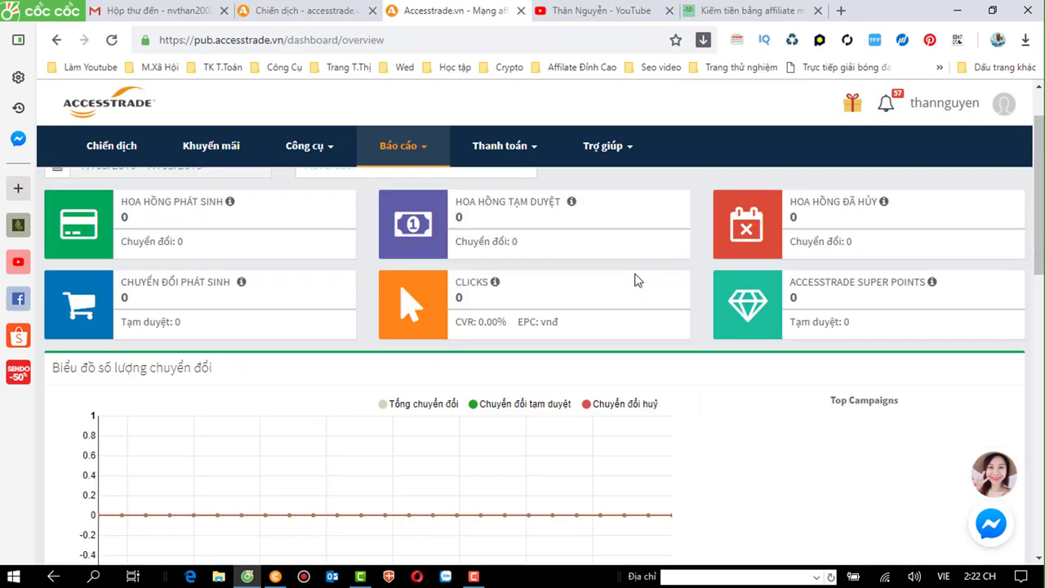
{"action": "scroll", "coordinate": [637, 280], "scroll_direction": "up", "scroll_amount": 1}
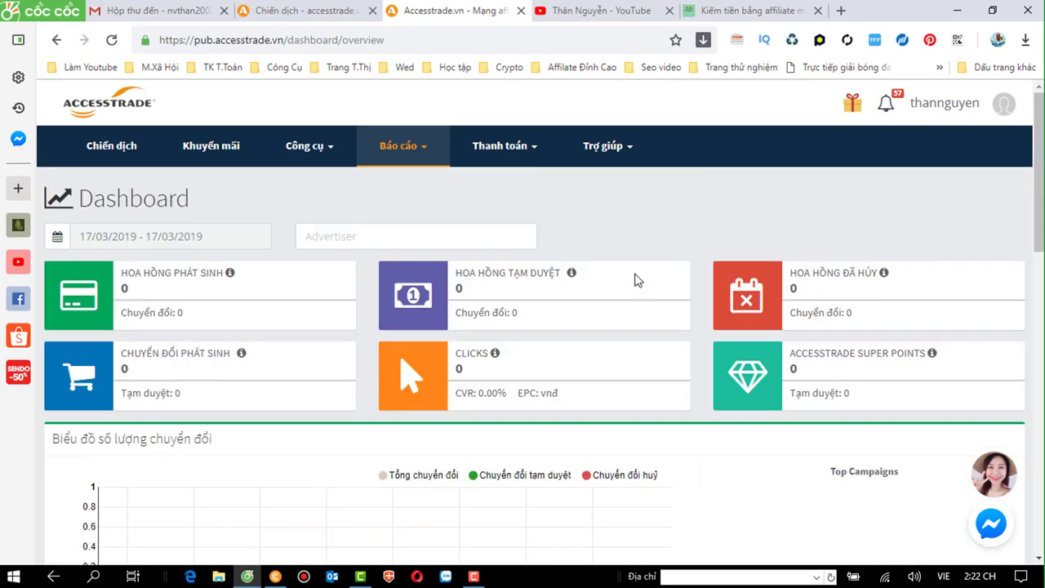
Step: Open the bank account information page, review its payment and ID fields, and enable editing of the form
{"action": "left_click", "coordinate": [533, 153]}
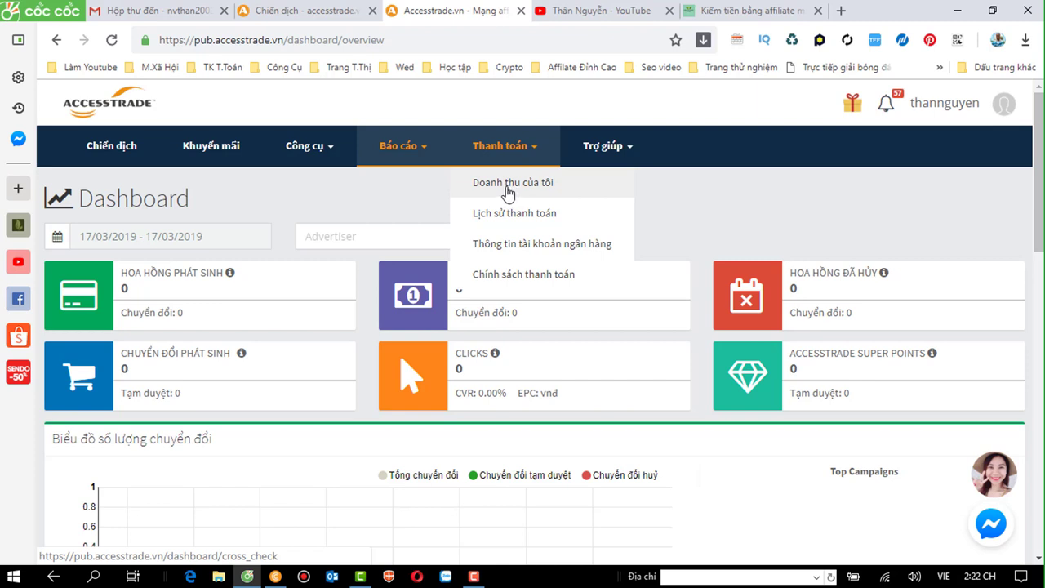
{"action": "left_click", "coordinate": [528, 248]}
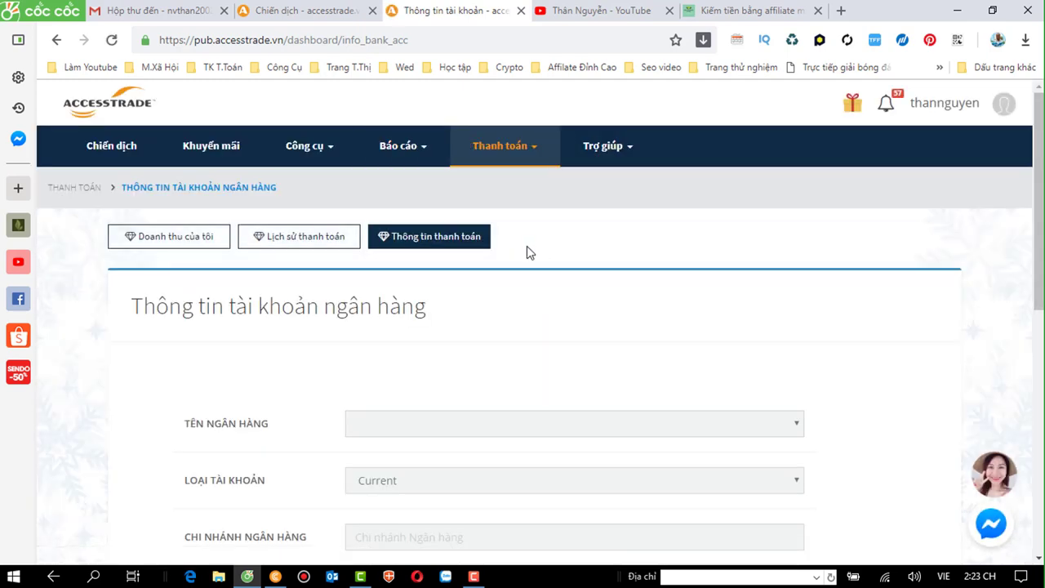
{"action": "scroll", "coordinate": [526, 250], "scroll_direction": "down", "scroll_amount": 3}
{"action": "scroll", "coordinate": [527, 245], "scroll_direction": "up", "scroll_amount": 1}
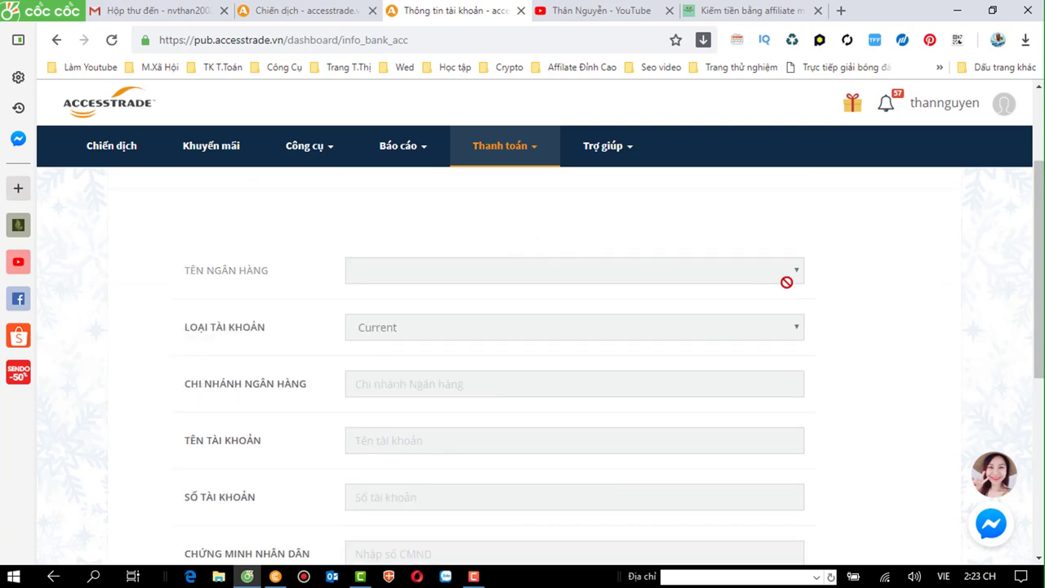
{"action": "scroll", "coordinate": [735, 273], "scroll_direction": "down", "scroll_amount": 5}
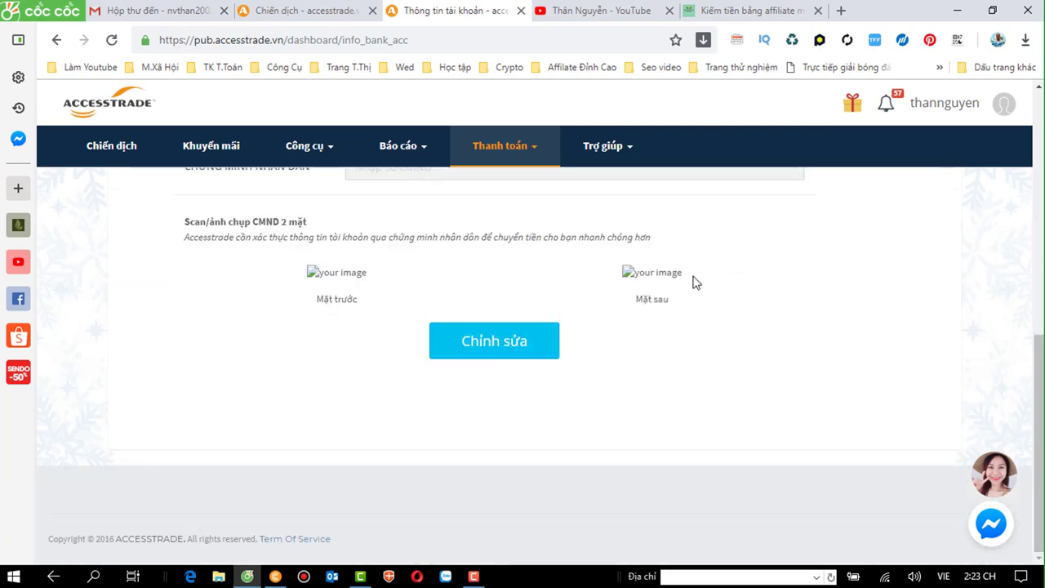
{"action": "left_click", "coordinate": [523, 343]}
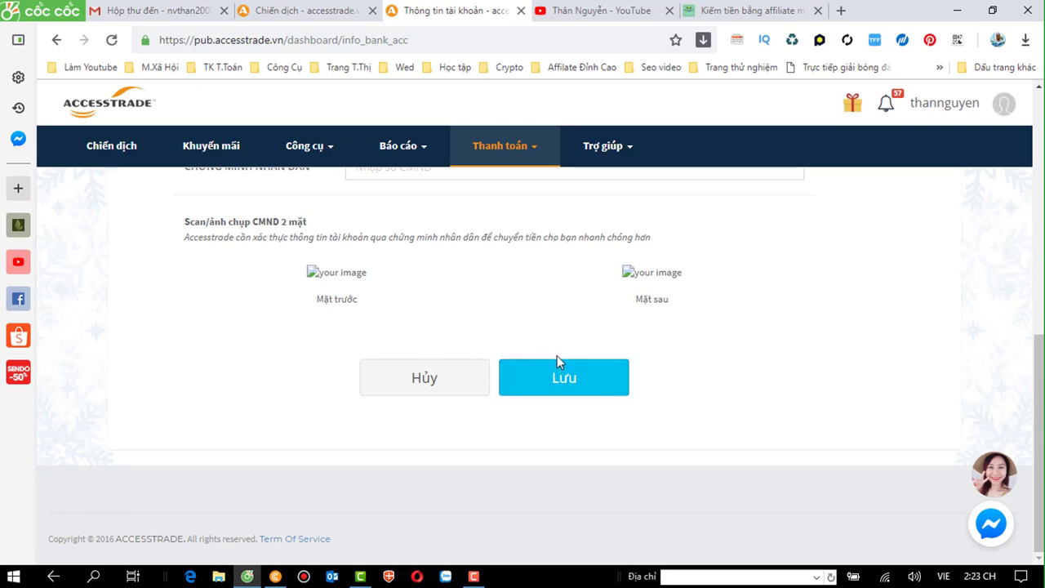
Step: Set the bank name to VietComBank (VCB) and the account type to Savings
{"action": "scroll", "coordinate": [560, 363], "scroll_direction": "up", "scroll_amount": 3}
{"action": "scroll", "coordinate": [560, 356], "scroll_direction": "up", "scroll_amount": 3}
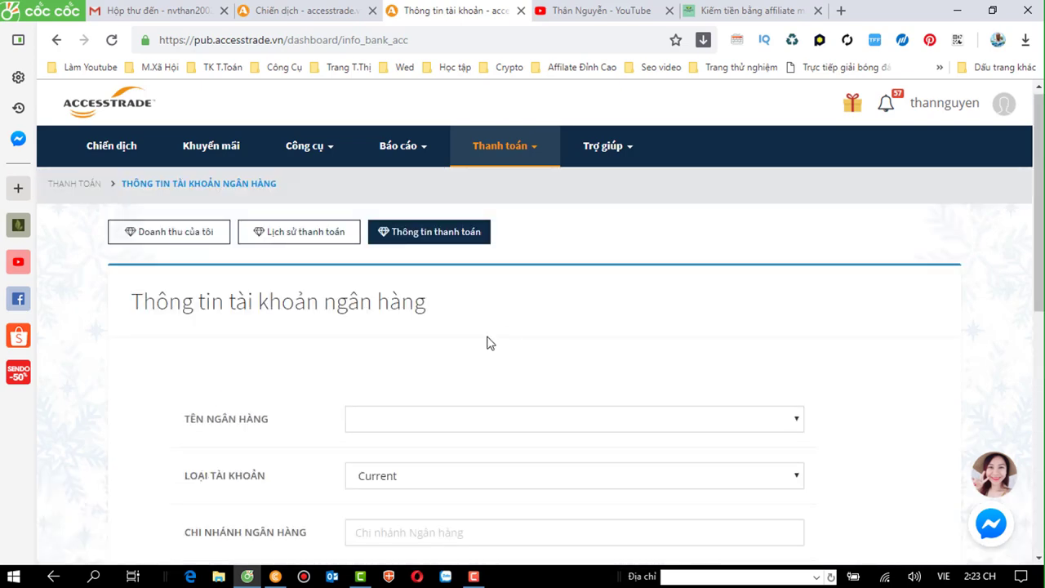
{"action": "scroll", "coordinate": [486, 343], "scroll_direction": "down", "scroll_amount": 2}
{"action": "left_click", "coordinate": [789, 266]}
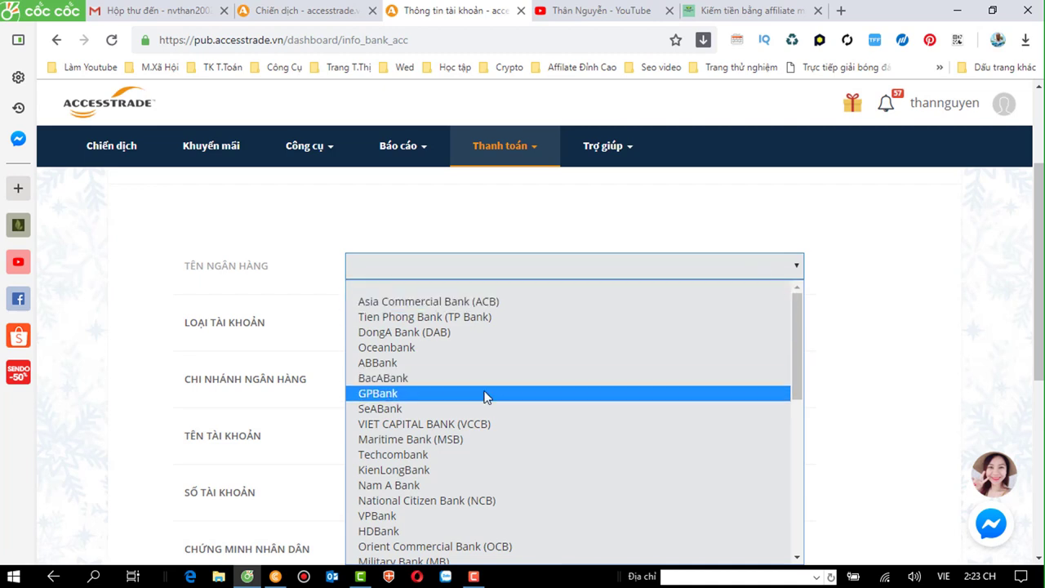
{"action": "scroll", "coordinate": [463, 439], "scroll_direction": "down", "scroll_amount": 3}
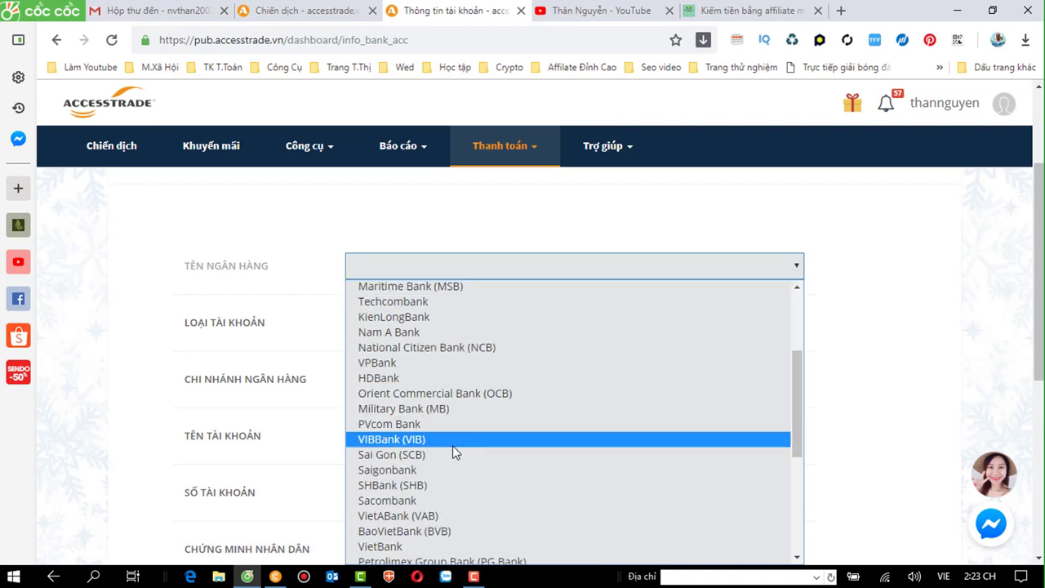
{"action": "scroll", "coordinate": [443, 456], "scroll_direction": "down", "scroll_amount": 3}
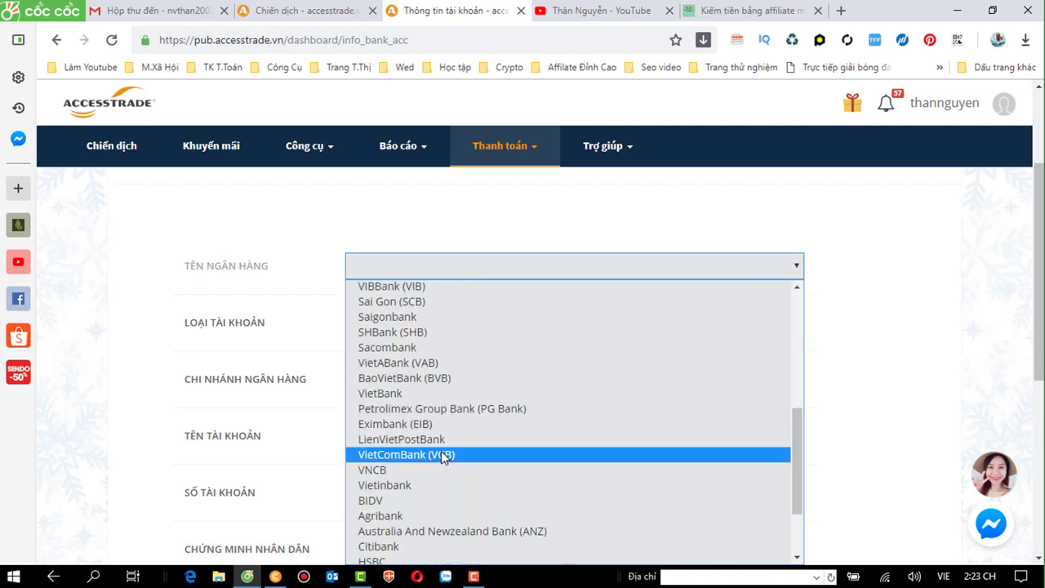
{"action": "scroll", "coordinate": [441, 458], "scroll_direction": "down", "scroll_amount": 2}
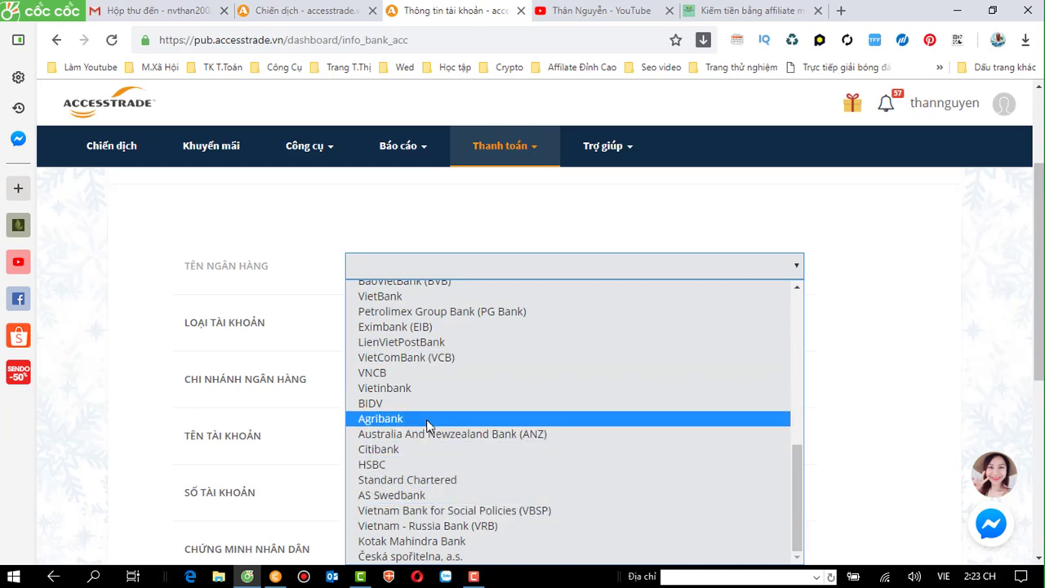
{"action": "scroll", "coordinate": [428, 419], "scroll_direction": "up", "scroll_amount": 2}
{"action": "scroll", "coordinate": [426, 418], "scroll_direction": "up", "scroll_amount": 2}
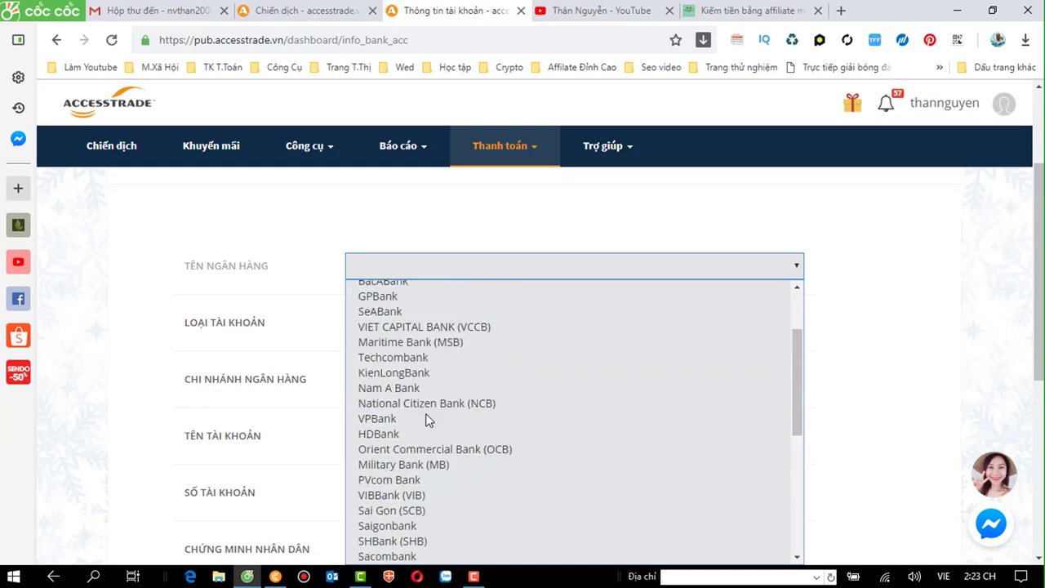
{"action": "scroll", "coordinate": [428, 420], "scroll_direction": "up", "scroll_amount": 2}
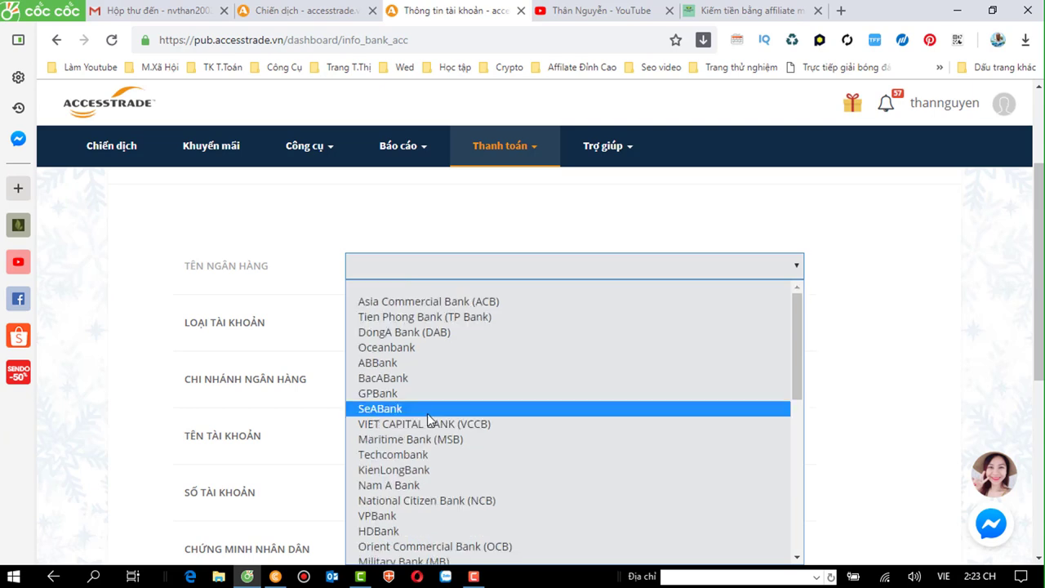
{"action": "scroll", "coordinate": [429, 420], "scroll_direction": "down", "scroll_amount": 2}
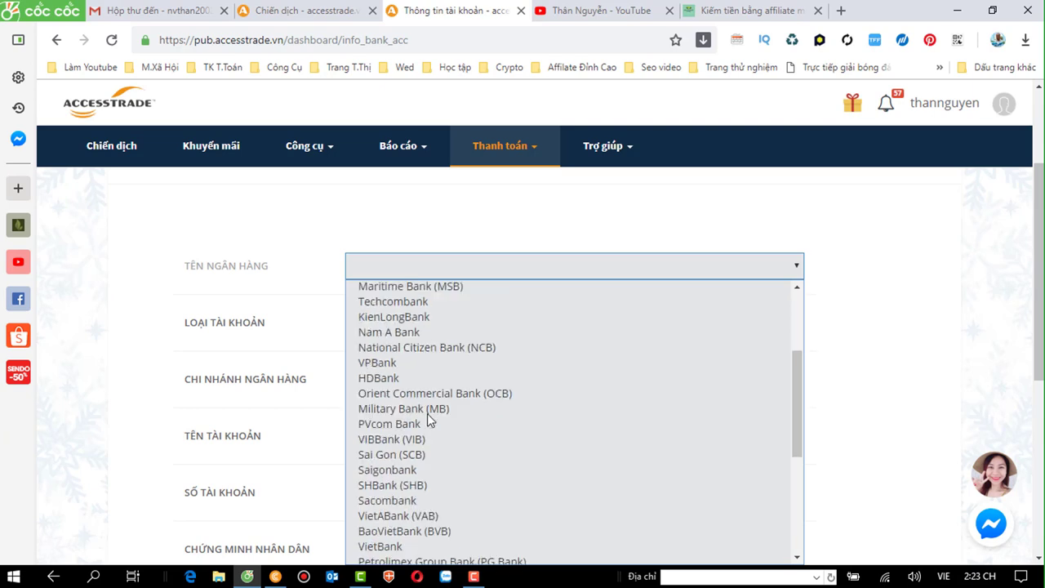
{"action": "scroll", "coordinate": [431, 420], "scroll_direction": "down", "scroll_amount": 2}
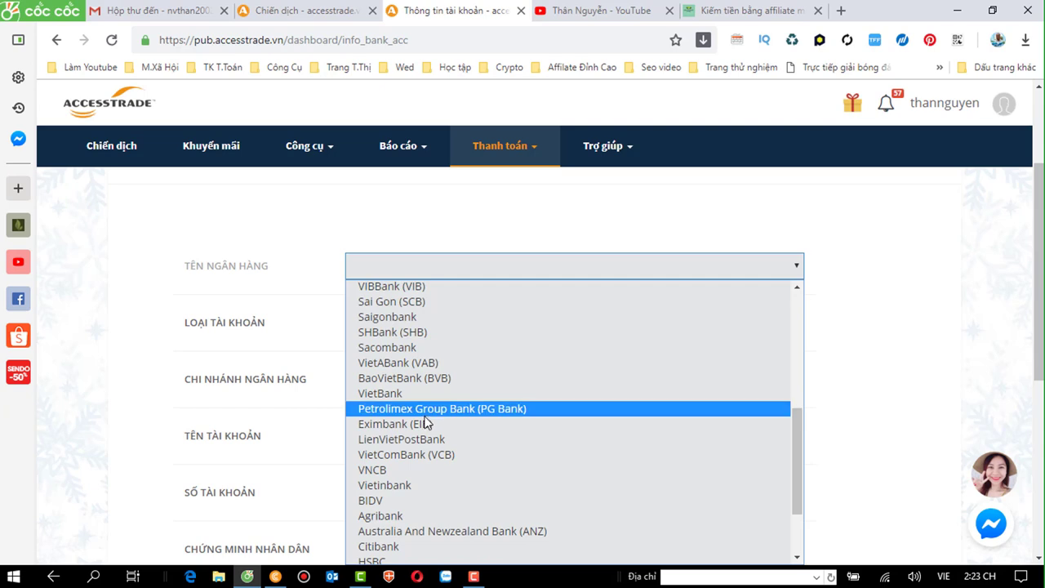
{"action": "left_click", "coordinate": [408, 457]}
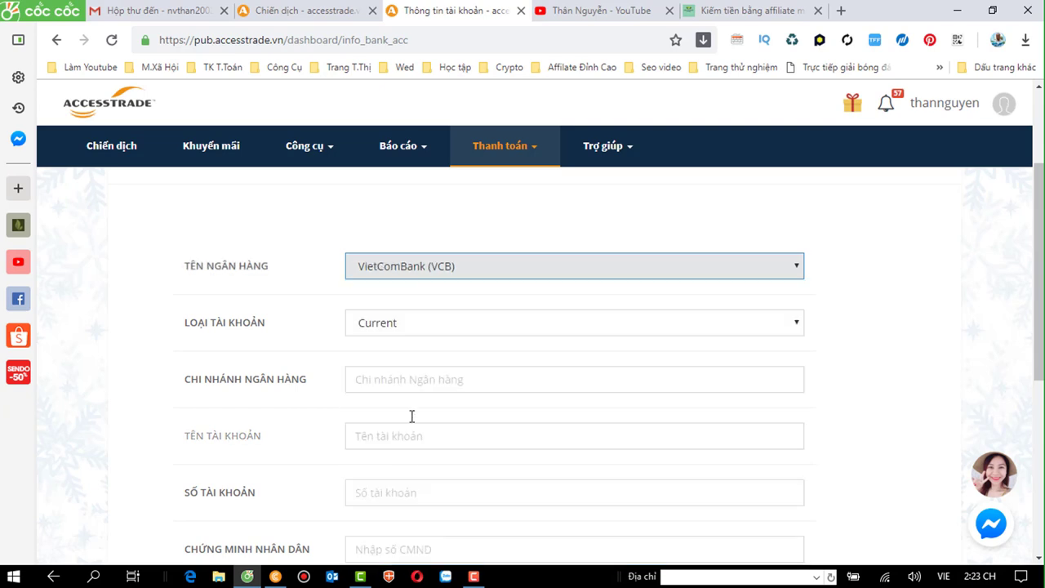
{"action": "left_click", "coordinate": [532, 325]}
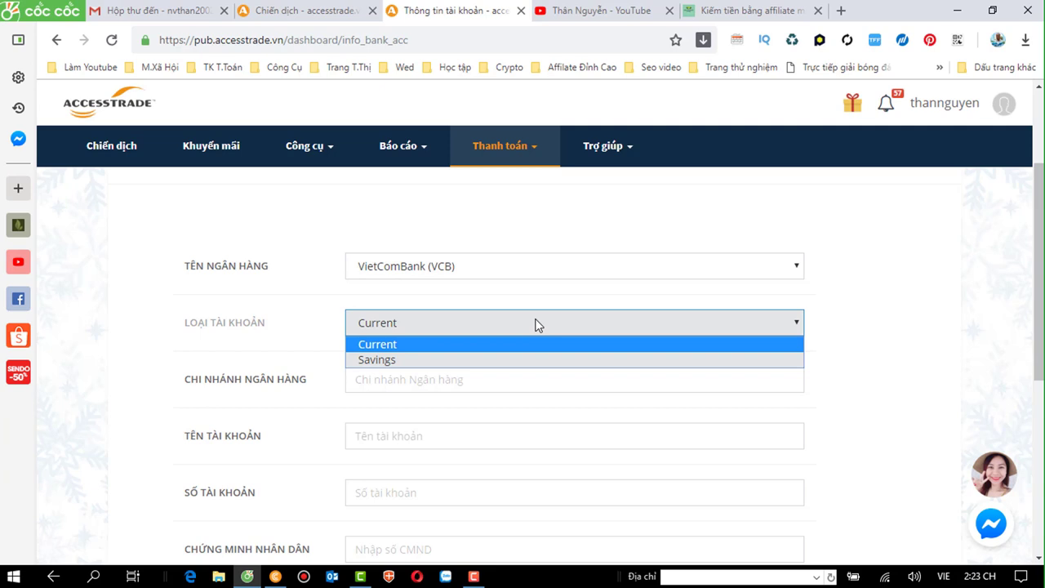
{"action": "left_click", "coordinate": [496, 360]}
Step: Fill in the account name field with the account holder's full name from the suggested entry
{"action": "scroll", "coordinate": [542, 343], "scroll_direction": "down", "scroll_amount": 1}
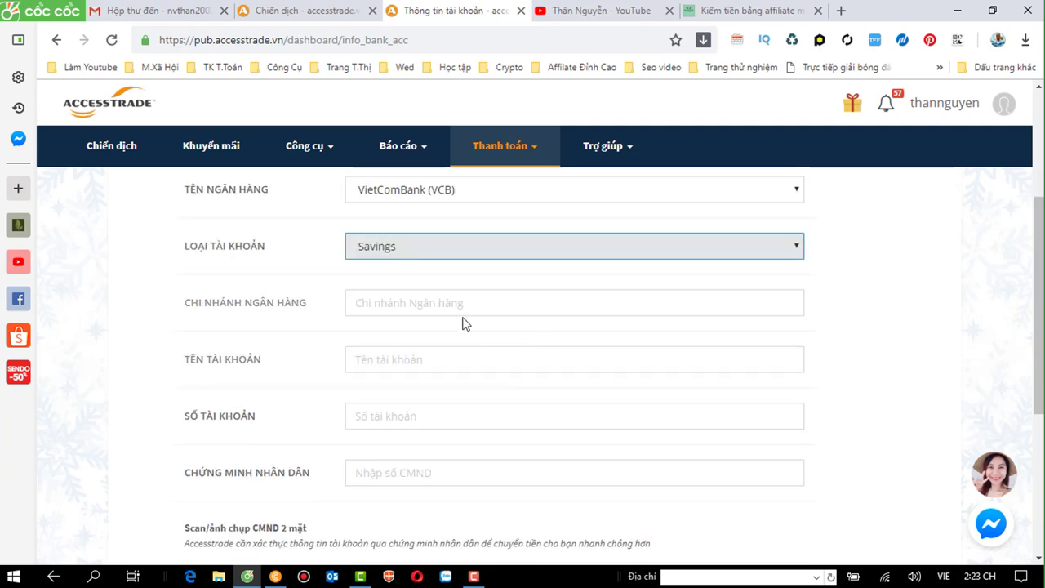
{"action": "left_click", "coordinate": [449, 311]}
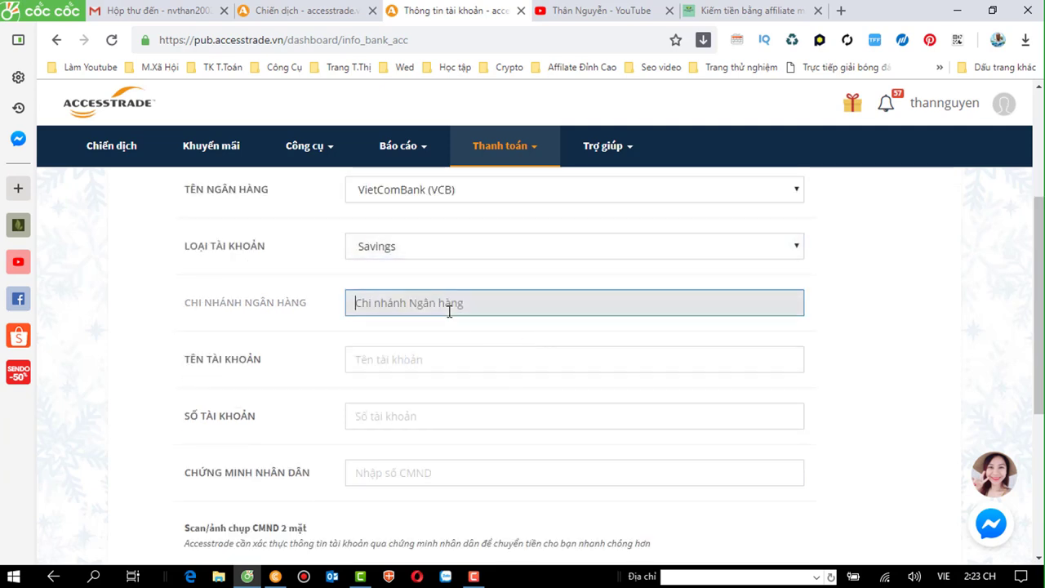
{"action": "left_click", "coordinate": [443, 357]}
{"action": "left_click", "coordinate": [439, 392]}
{"action": "scroll", "coordinate": [536, 345], "scroll_direction": "down", "scroll_amount": 2}
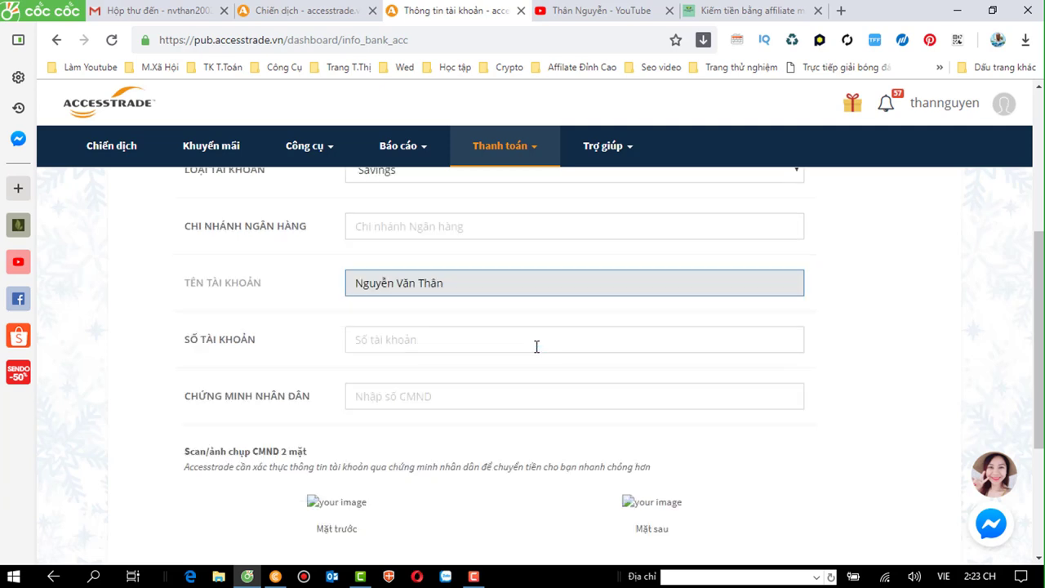
Step: Review the account number and ID number fields and the two-sided ID scan section of the bank account form
{"action": "left_click", "coordinate": [420, 269]}
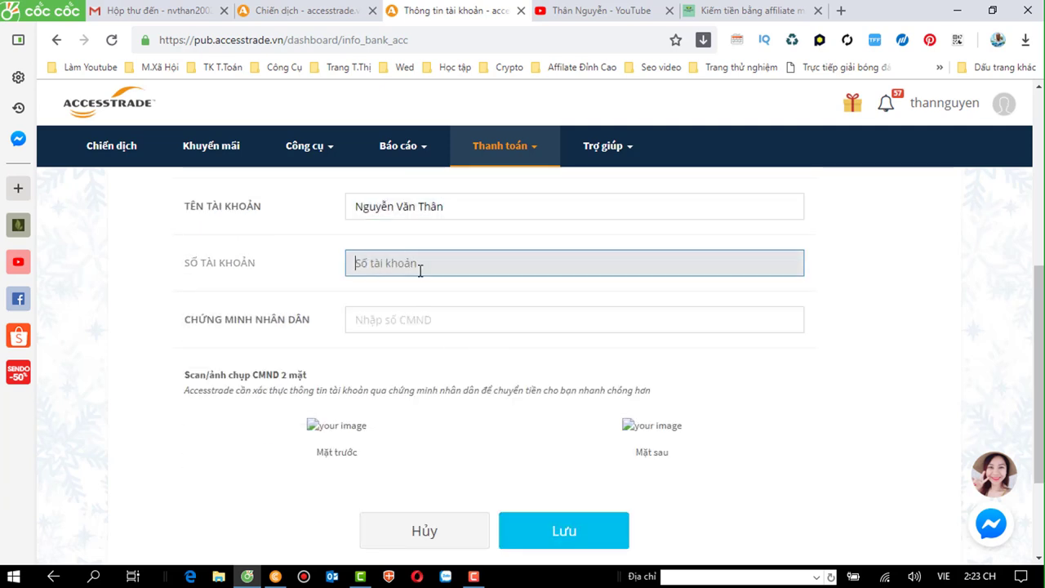
{"action": "left_click", "coordinate": [422, 320]}
{"action": "scroll", "coordinate": [479, 323], "scroll_direction": "down", "scroll_amount": 1}
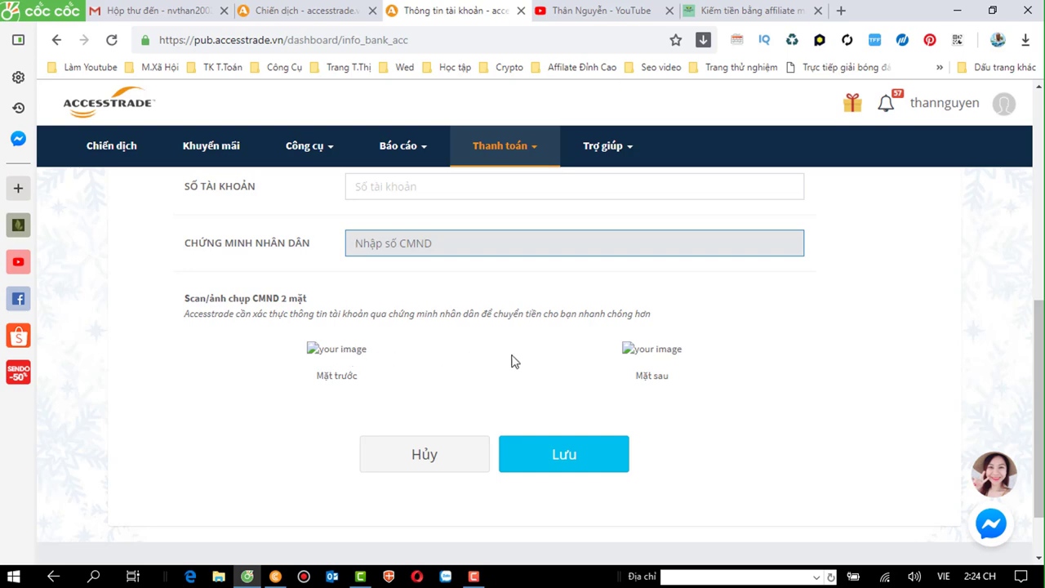
{"action": "scroll", "coordinate": [512, 361], "scroll_direction": "down", "scroll_amount": 2}
{"action": "scroll", "coordinate": [562, 294], "scroll_direction": "up", "scroll_amount": 10}
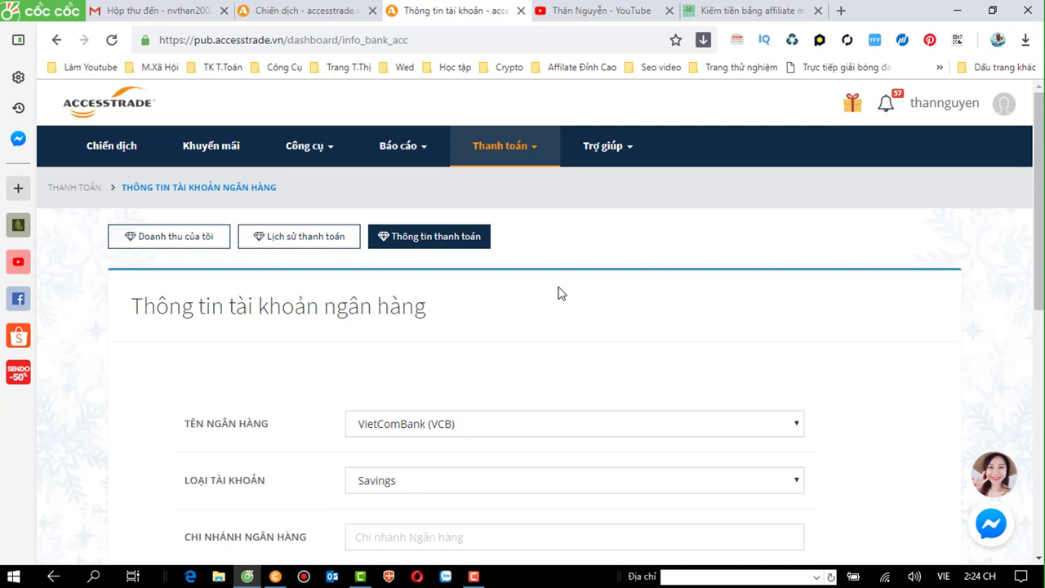
Step: View the payment history with its payment policy, and examine the 2019 revenue table on the My Revenue page
{"action": "left_click", "coordinate": [304, 237]}
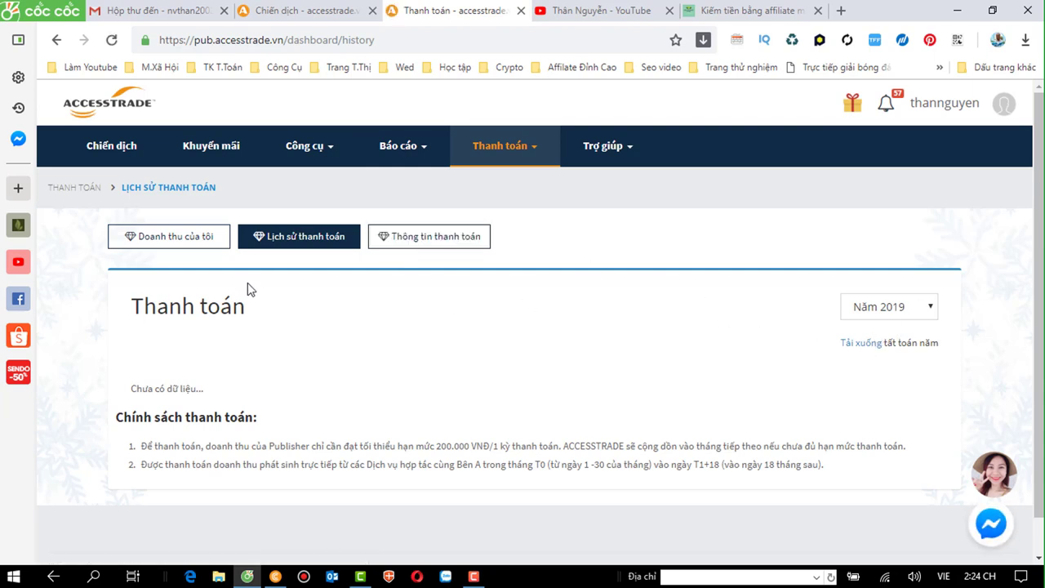
{"action": "left_click", "coordinate": [173, 237]}
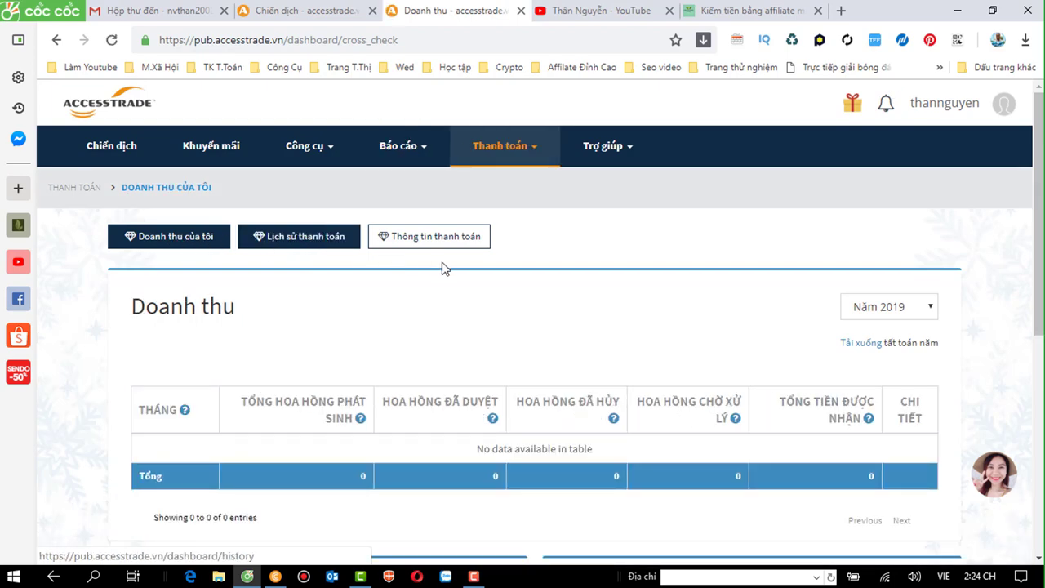
{"action": "scroll", "coordinate": [458, 274], "scroll_direction": "down", "scroll_amount": 3}
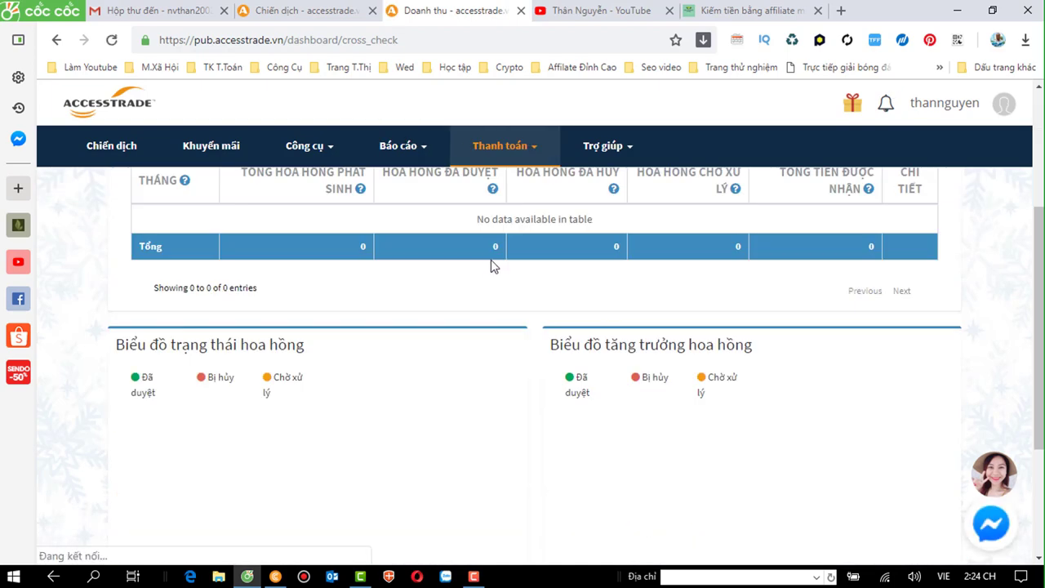
{"action": "scroll", "coordinate": [751, 278], "scroll_direction": "up", "scroll_amount": 1}
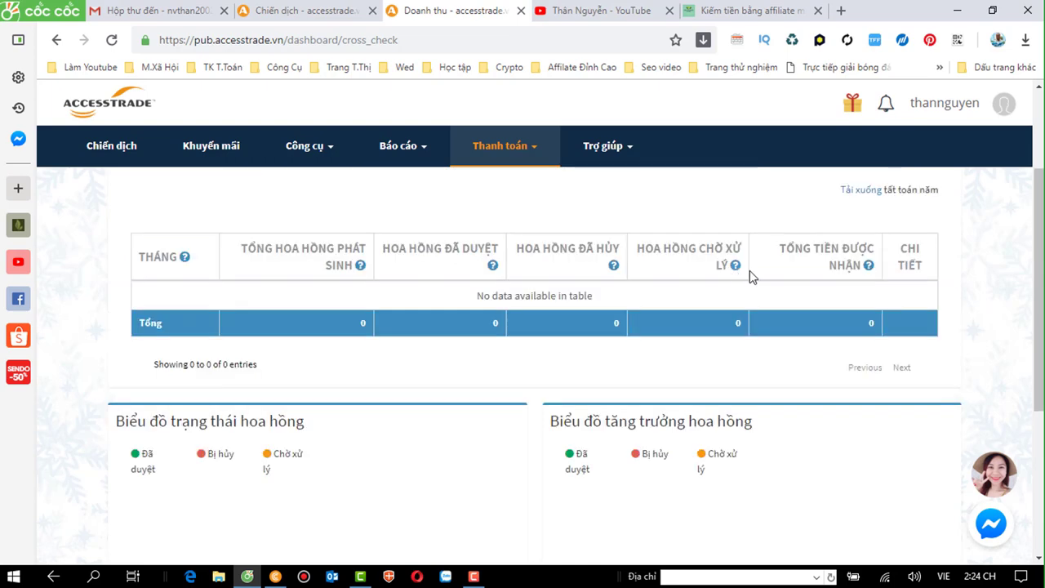
{"action": "scroll", "coordinate": [735, 249], "scroll_direction": "up", "scroll_amount": 2}
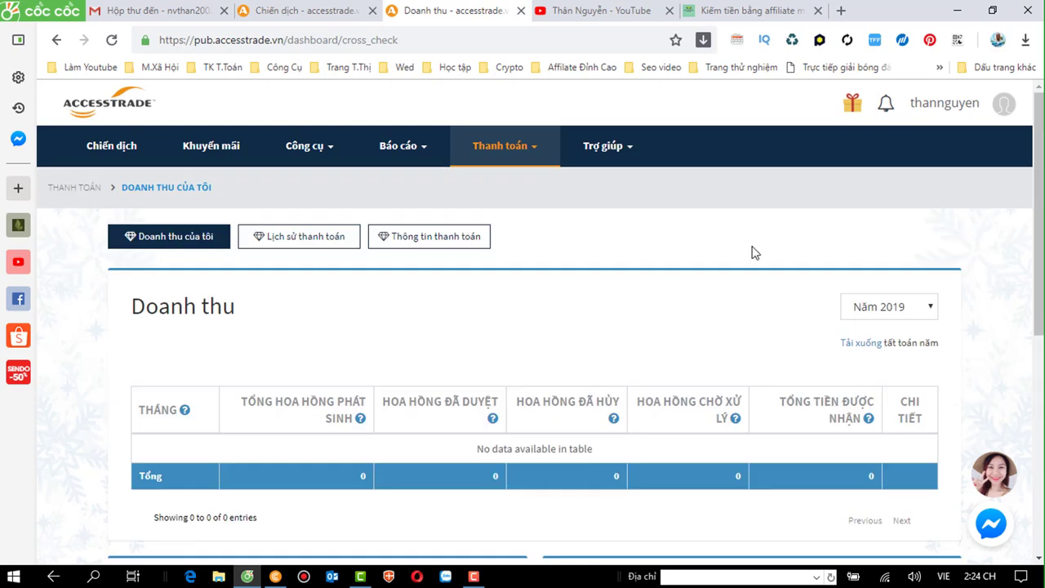
Step: Filter the revenue page to the year 2018 and examine its monthly commission table and charts
{"action": "left_click", "coordinate": [931, 309]}
{"action": "left_click", "coordinate": [890, 358]}
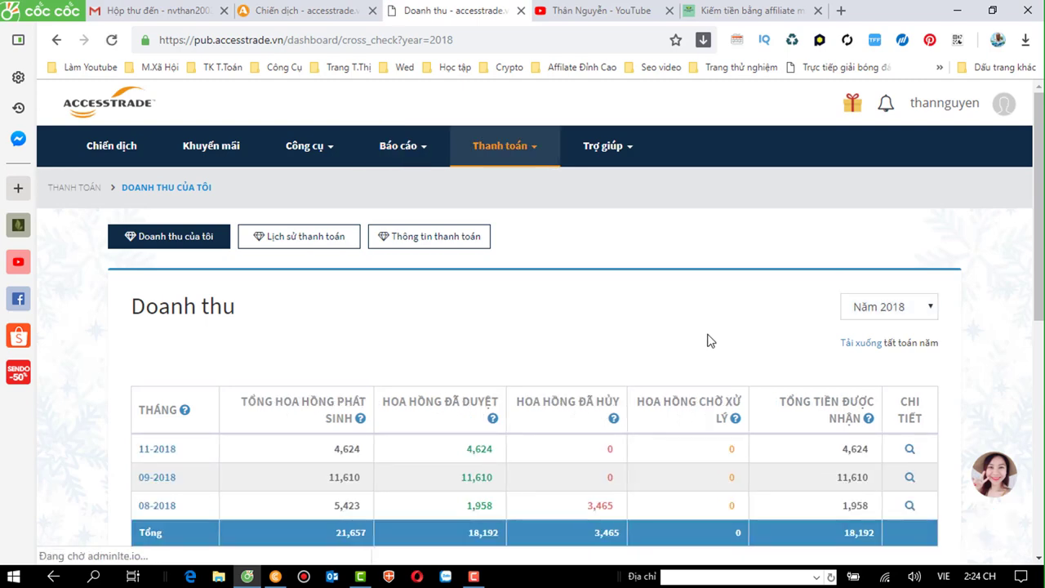
{"action": "scroll", "coordinate": [708, 342], "scroll_direction": "down", "scroll_amount": 2}
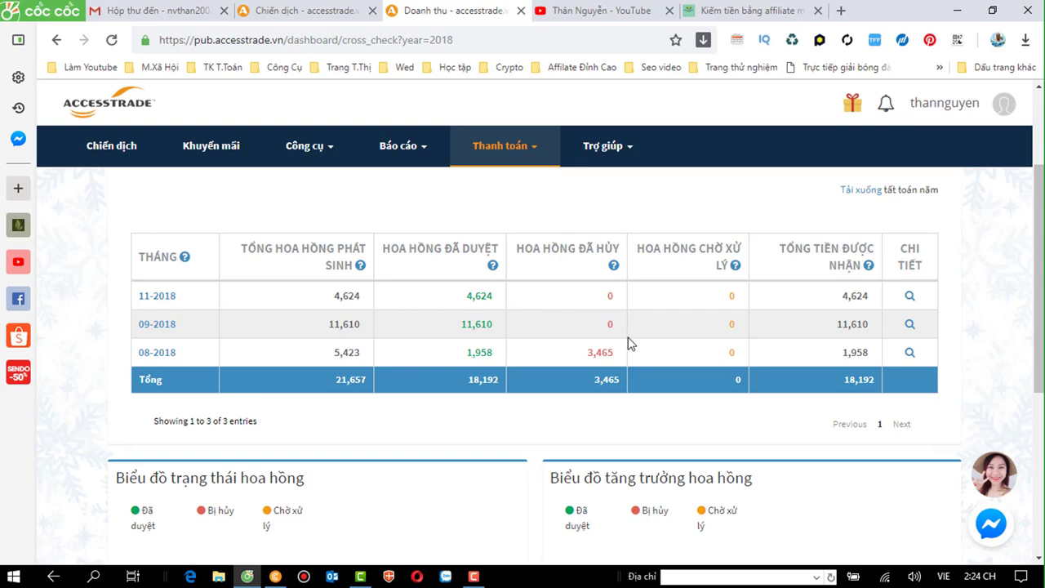
{"action": "scroll", "coordinate": [574, 360], "scroll_direction": "down", "scroll_amount": 2}
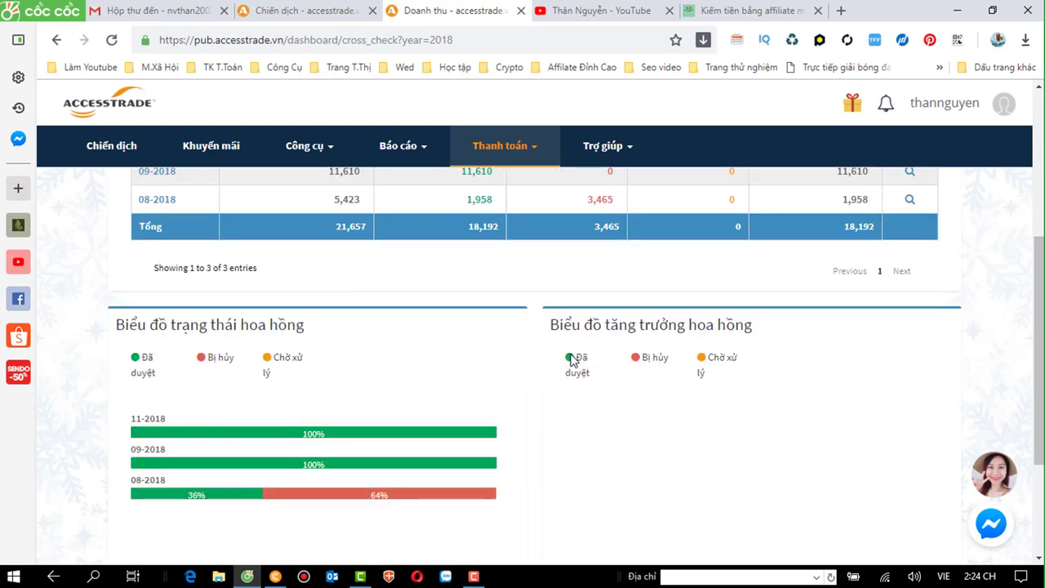
{"action": "scroll", "coordinate": [573, 360], "scroll_direction": "down", "scroll_amount": 2}
{"action": "scroll", "coordinate": [573, 360], "scroll_direction": "up", "scroll_amount": 7}
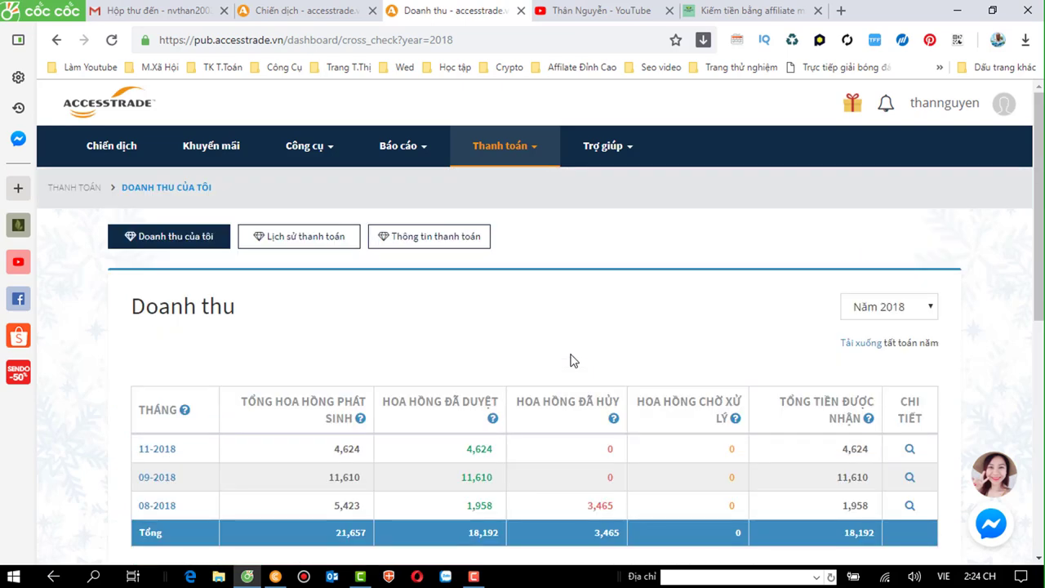
{"action": "scroll", "coordinate": [574, 360], "scroll_direction": "down", "scroll_amount": 1}
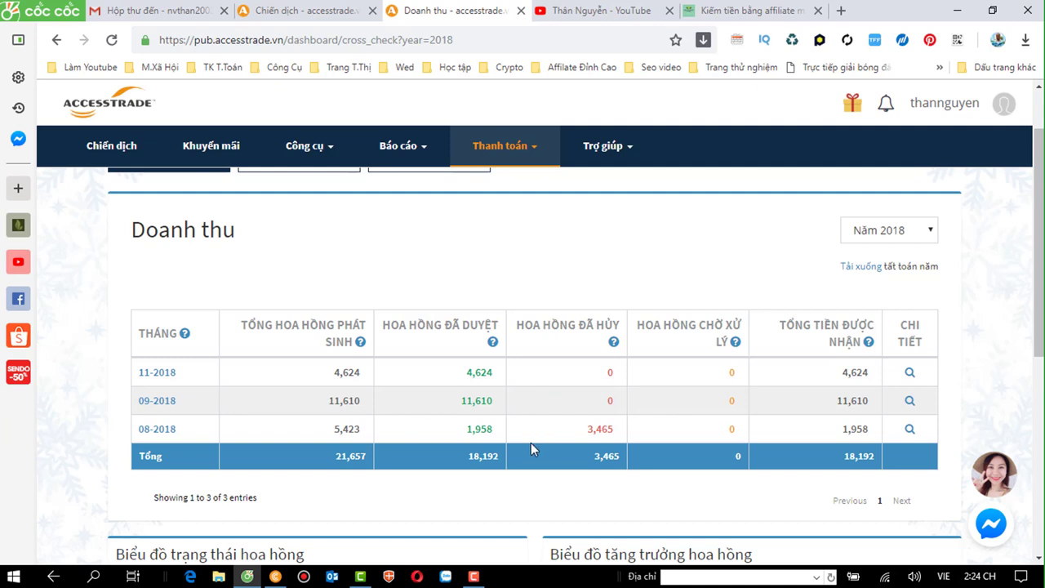
{"action": "scroll", "coordinate": [599, 441], "scroll_direction": "up", "scroll_amount": 1}
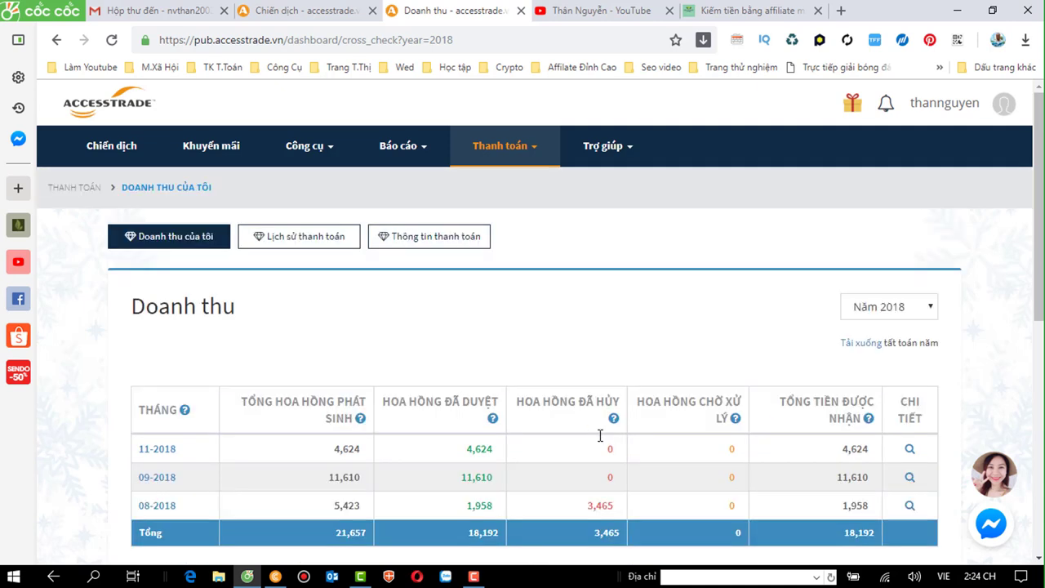
Step: View the help options, and browse the rewards and top publishers on the points-for-gifts page
{"action": "left_click", "coordinate": [630, 150]}
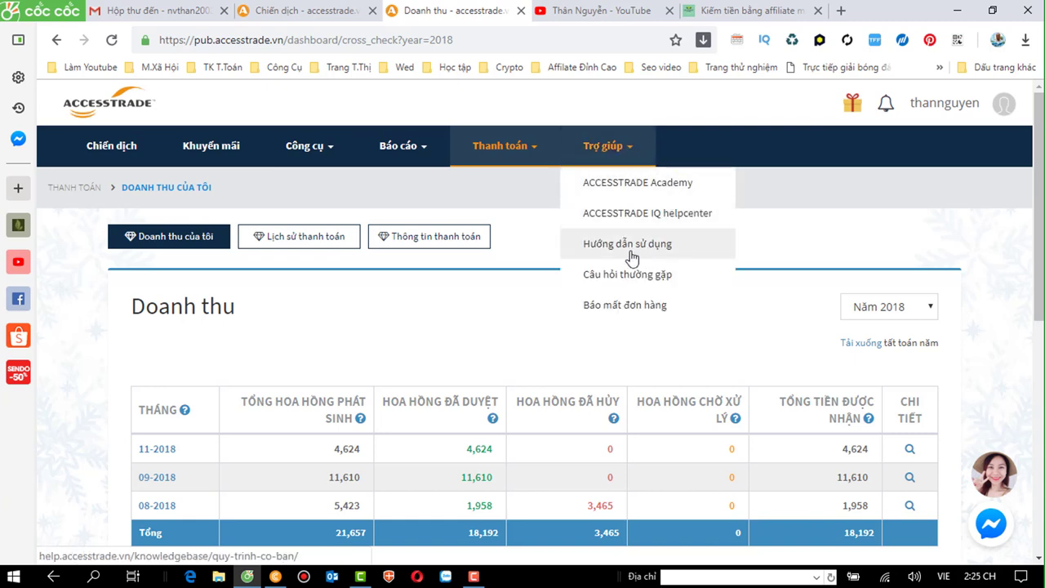
{"action": "left_click", "coordinate": [853, 109]}
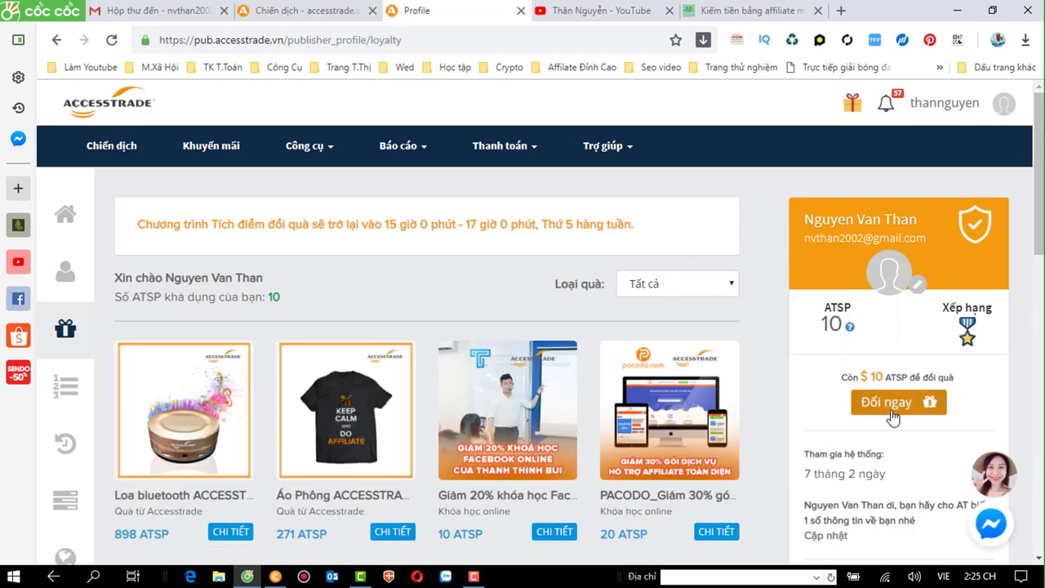
{"action": "scroll", "coordinate": [874, 412], "scroll_direction": "down", "scroll_amount": 1}
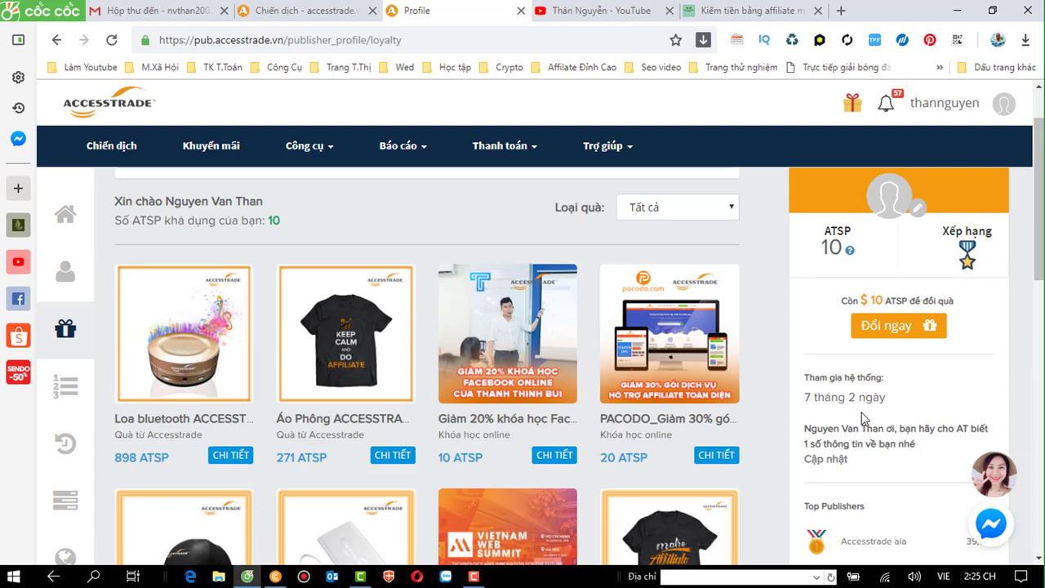
{"action": "scroll", "coordinate": [863, 418], "scroll_direction": "down", "scroll_amount": 1}
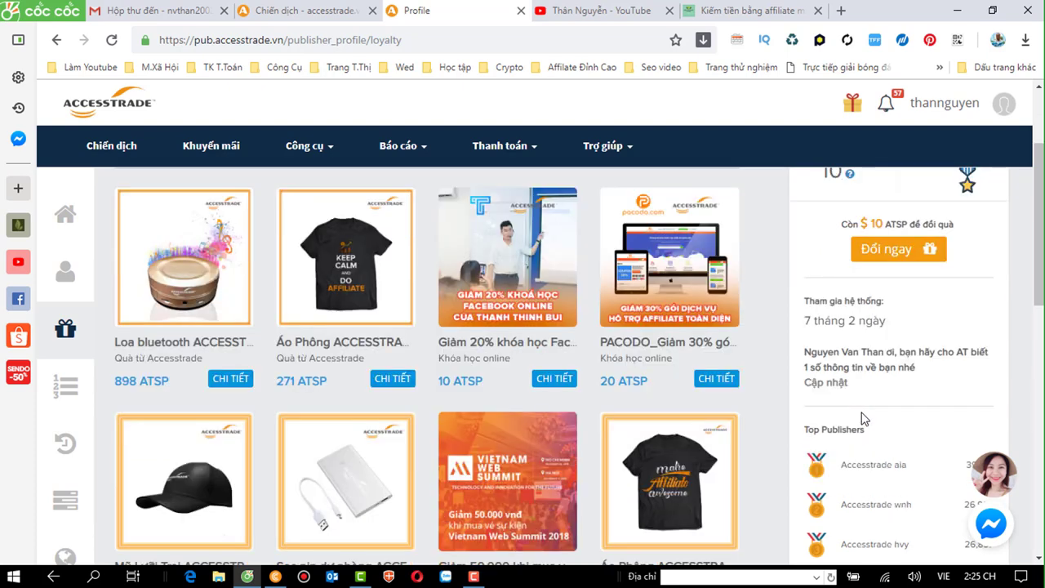
{"action": "scroll", "coordinate": [859, 391], "scroll_direction": "down", "scroll_amount": 3}
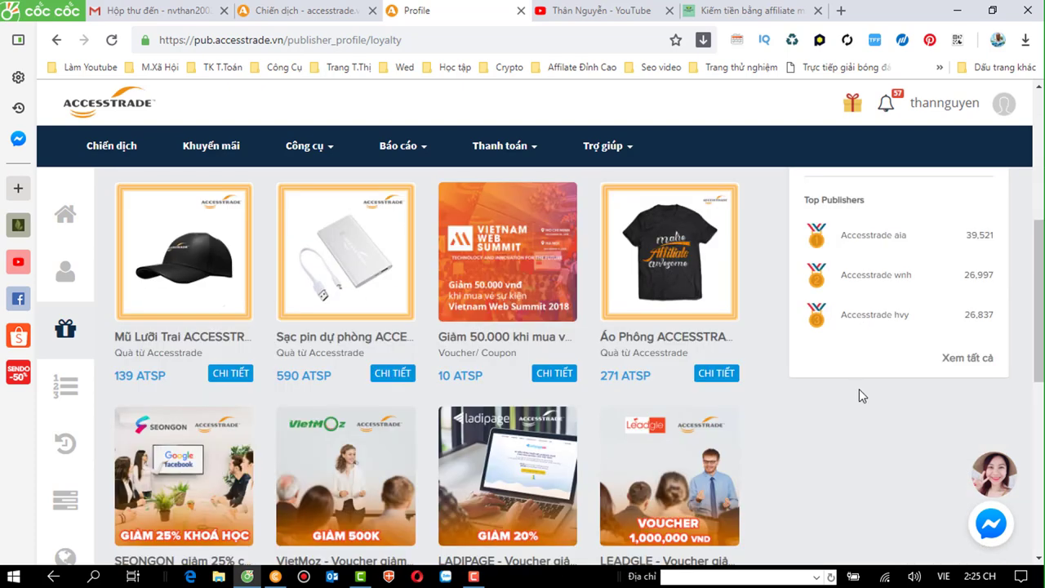
{"action": "scroll", "coordinate": [859, 388], "scroll_direction": "up", "scroll_amount": 5}
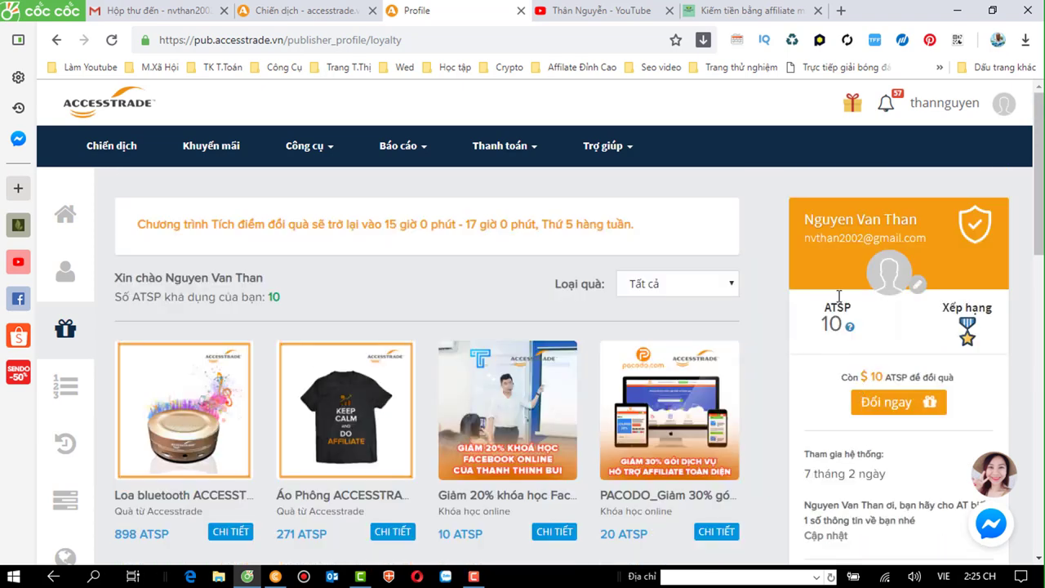
Step: View the notifications and inbox, and examine the rank levels, benefits and personal details on the personal information page
{"action": "left_click", "coordinate": [890, 103]}
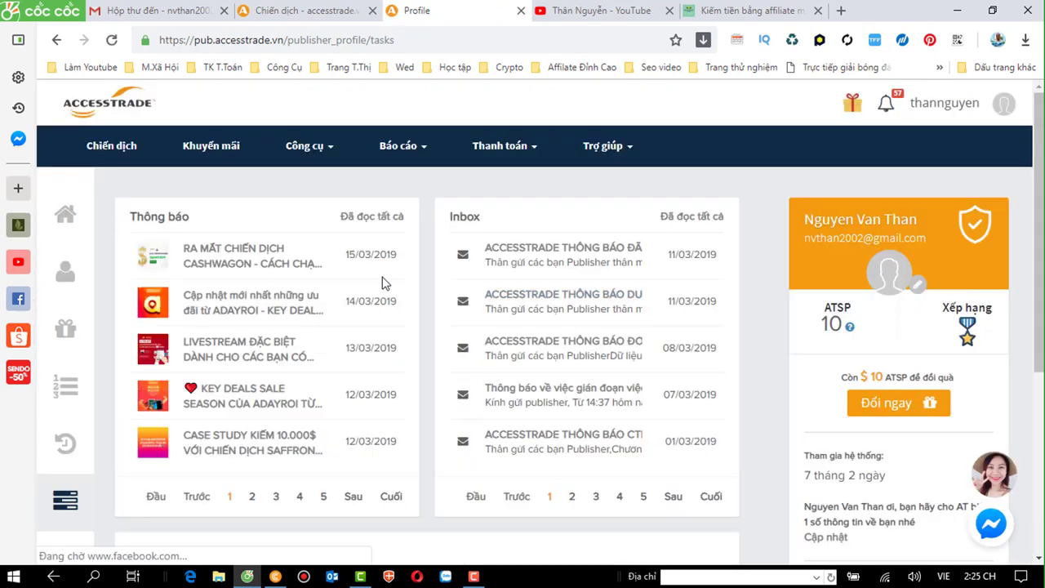
{"action": "left_click", "coordinate": [67, 271]}
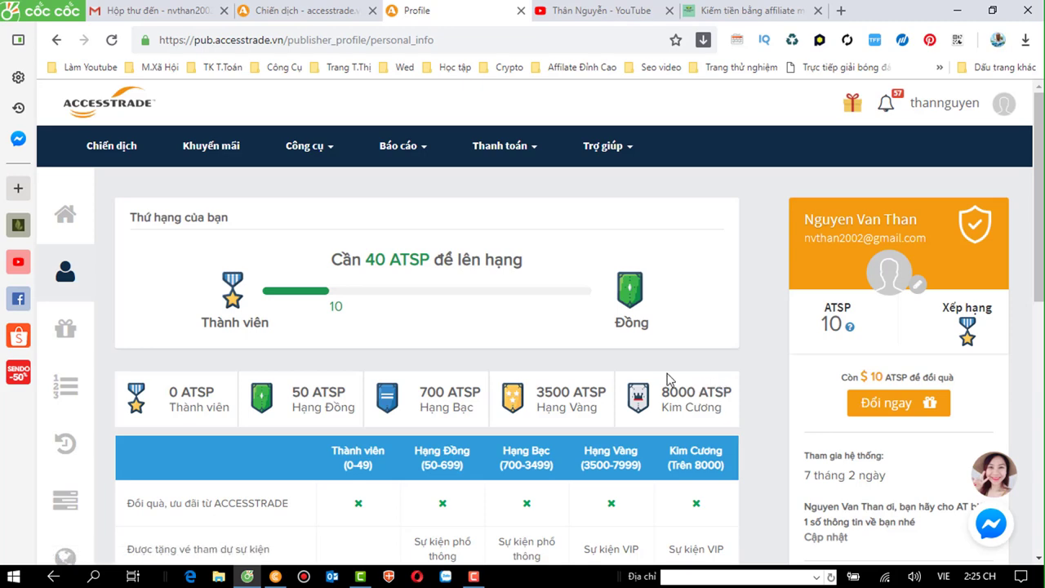
{"action": "scroll", "coordinate": [668, 378], "scroll_direction": "down", "scroll_amount": 1}
{"action": "scroll", "coordinate": [667, 379], "scroll_direction": "up", "scroll_amount": 1}
{"action": "scroll", "coordinate": [416, 340], "scroll_direction": "down", "scroll_amount": 2}
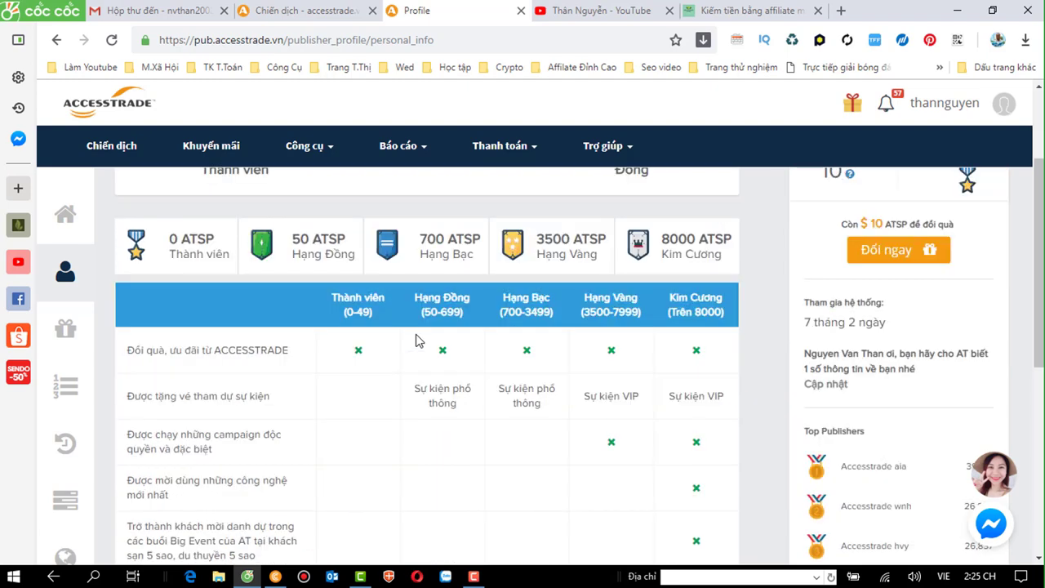
{"action": "scroll", "coordinate": [416, 340], "scroll_direction": "down", "scroll_amount": 3}
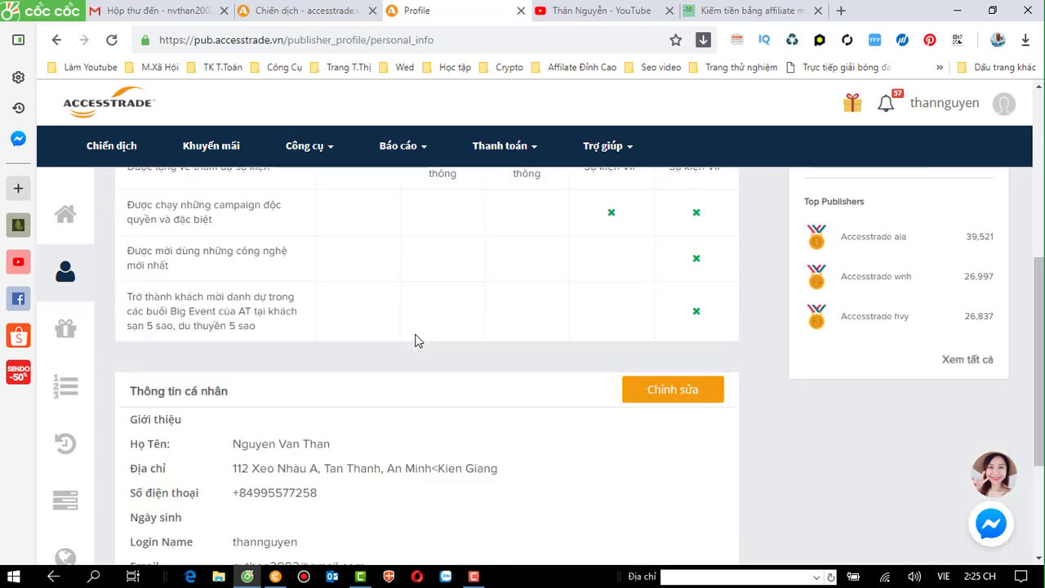
{"action": "scroll", "coordinate": [415, 340], "scroll_direction": "up", "scroll_amount": 2}
{"action": "scroll", "coordinate": [420, 340], "scroll_direction": "up", "scroll_amount": 2}
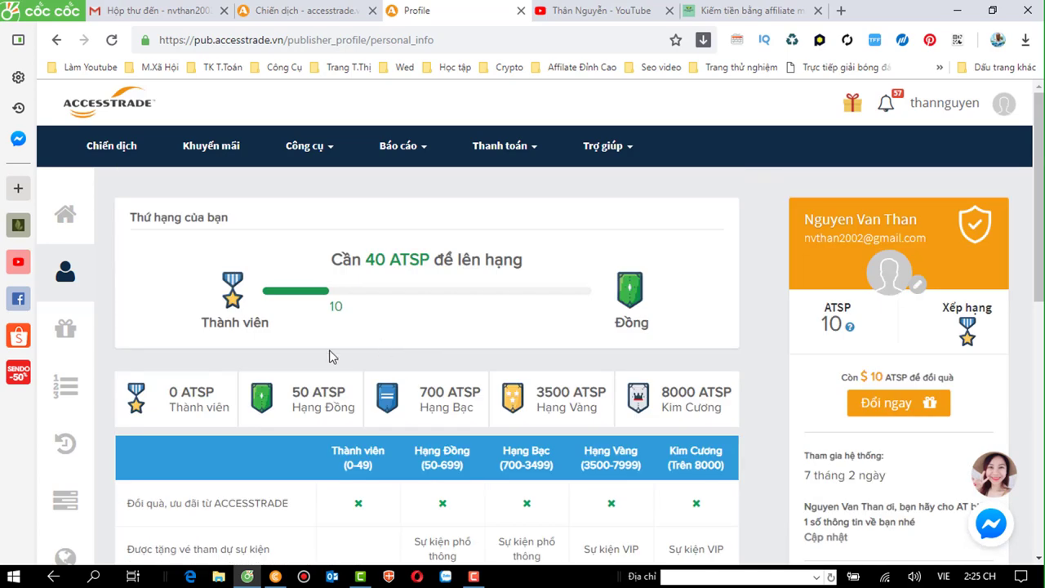
{"action": "scroll", "coordinate": [196, 378], "scroll_direction": "down", "scroll_amount": 1}
{"action": "scroll", "coordinate": [91, 403], "scroll_direction": "down", "scroll_amount": 4}
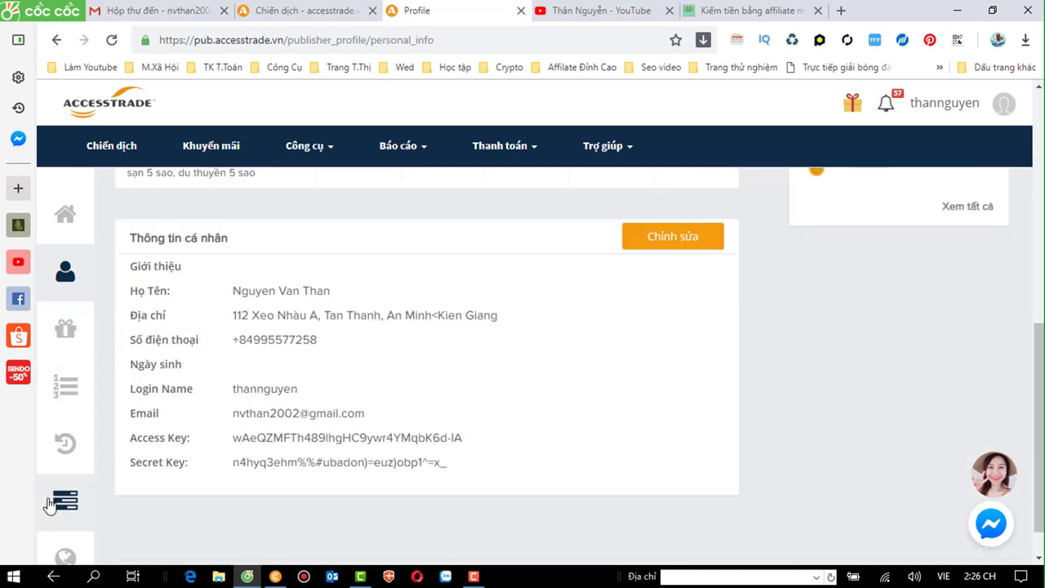
{"action": "scroll", "coordinate": [414, 175], "scroll_direction": "up", "scroll_amount": 4}
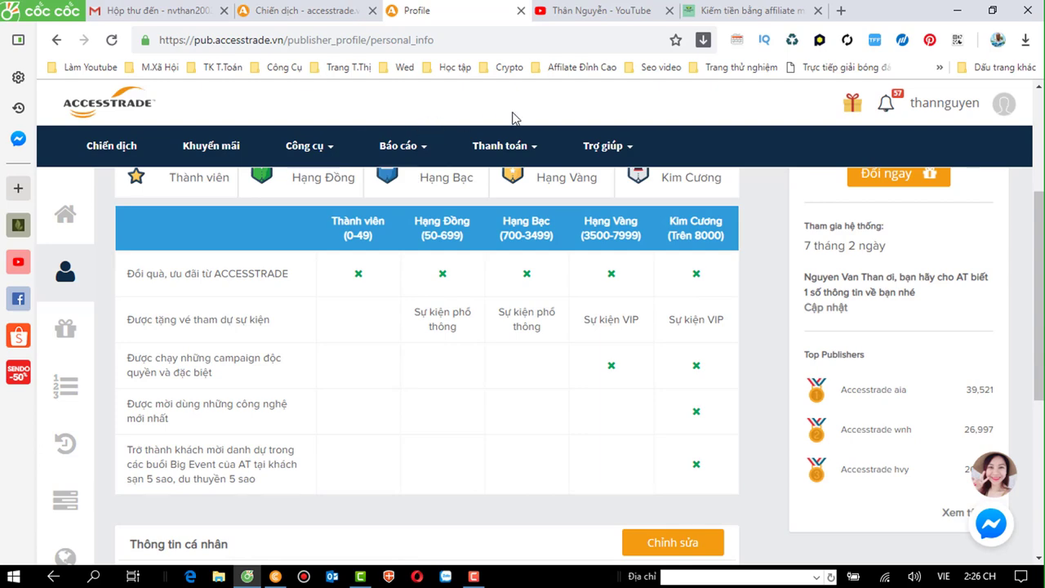
Step: Close the Profile page and view the video "Thiết kế website P8 -Thay đổi giao diện web bên ngoài wordpress" on the YouTube channel
{"action": "left_click", "coordinate": [299, 11]}
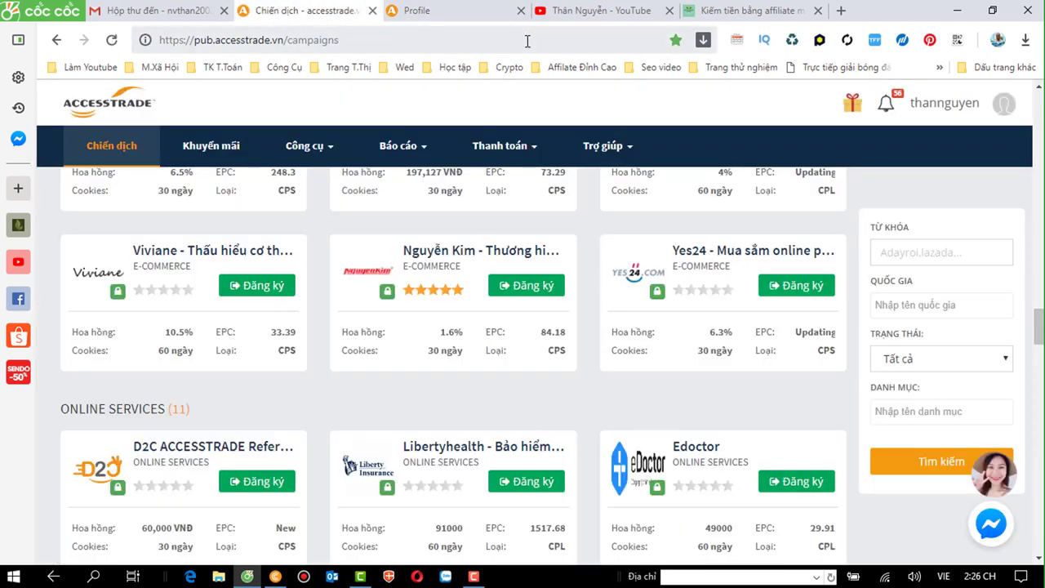
{"action": "left_click", "coordinate": [521, 10]}
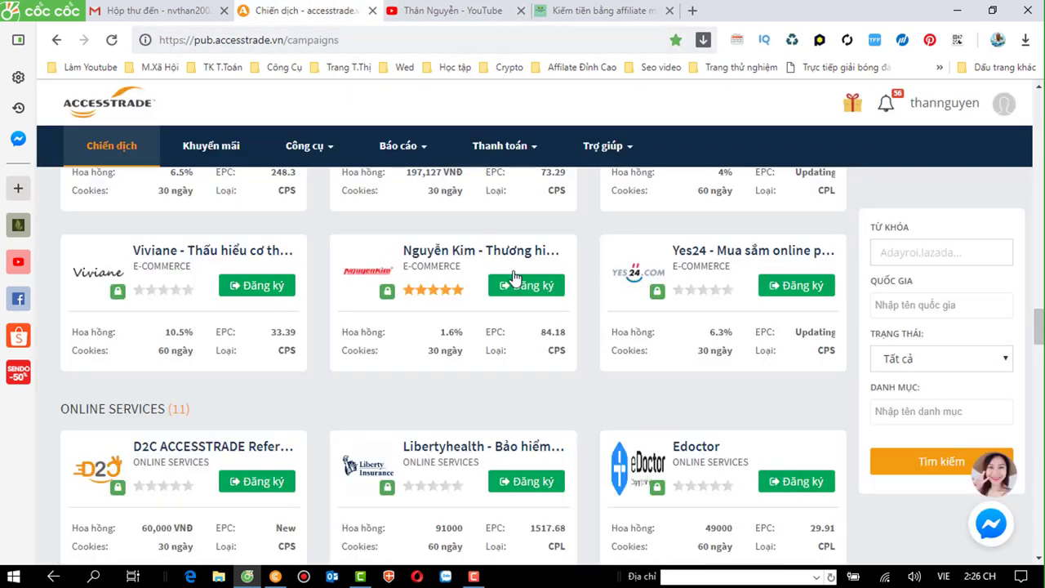
{"action": "mouse_move", "coordinate": [510, 338]}
{"action": "left_click", "coordinate": [437, 11]}
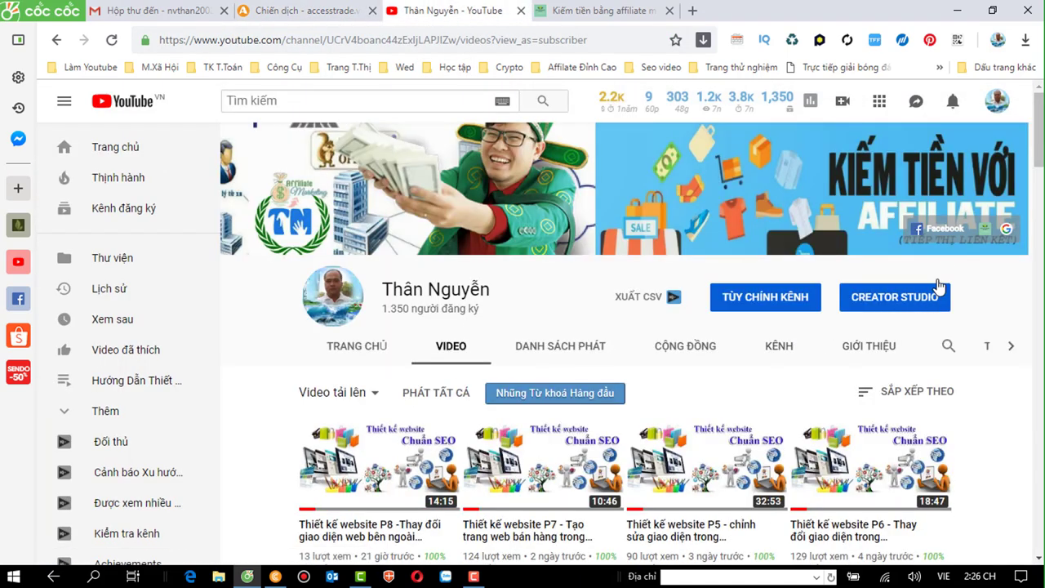
{"action": "left_click", "coordinate": [374, 464]}
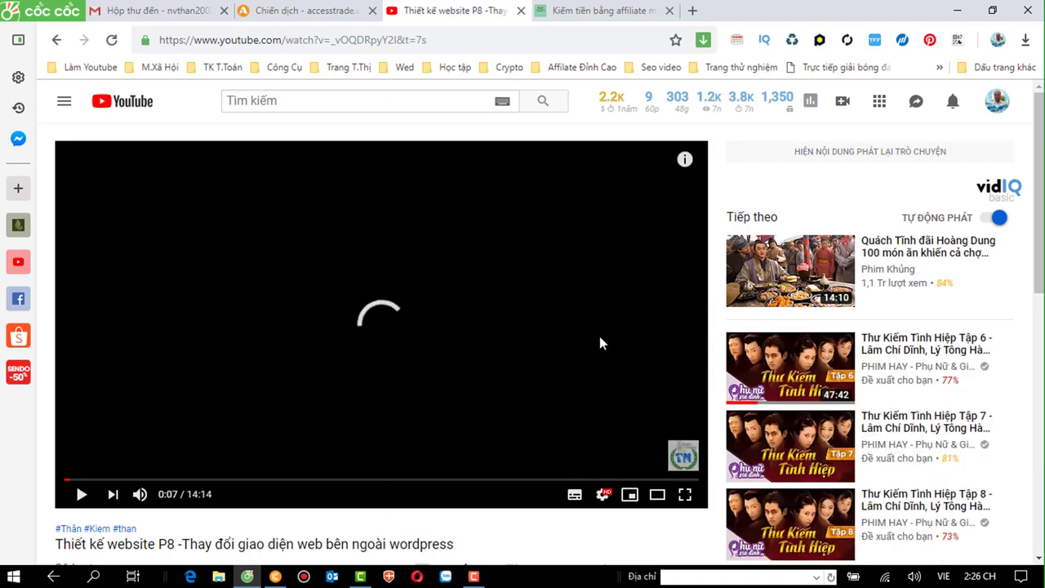
{"action": "scroll", "coordinate": [600, 341], "scroll_direction": "down", "scroll_amount": 2}
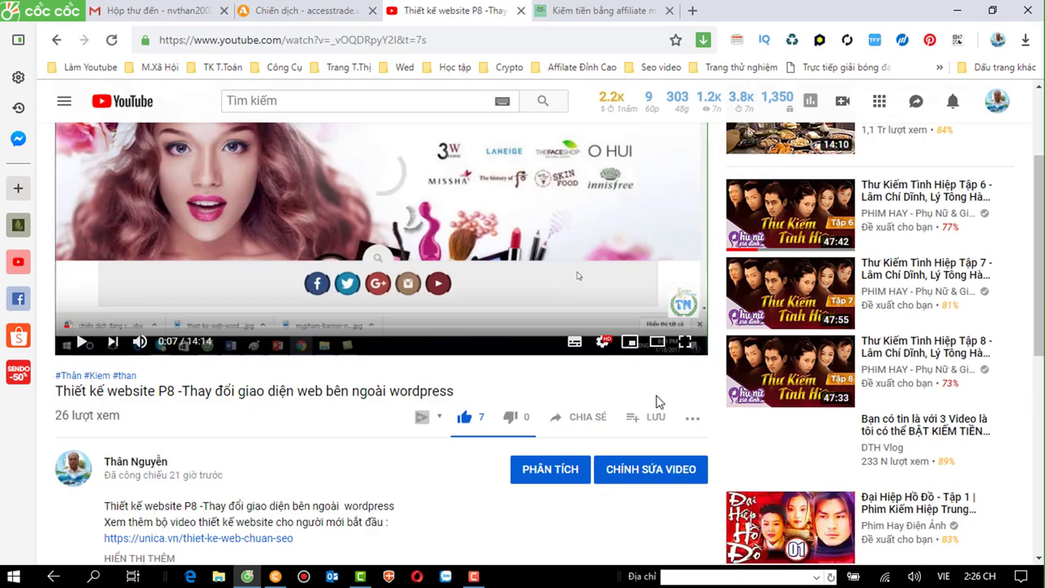